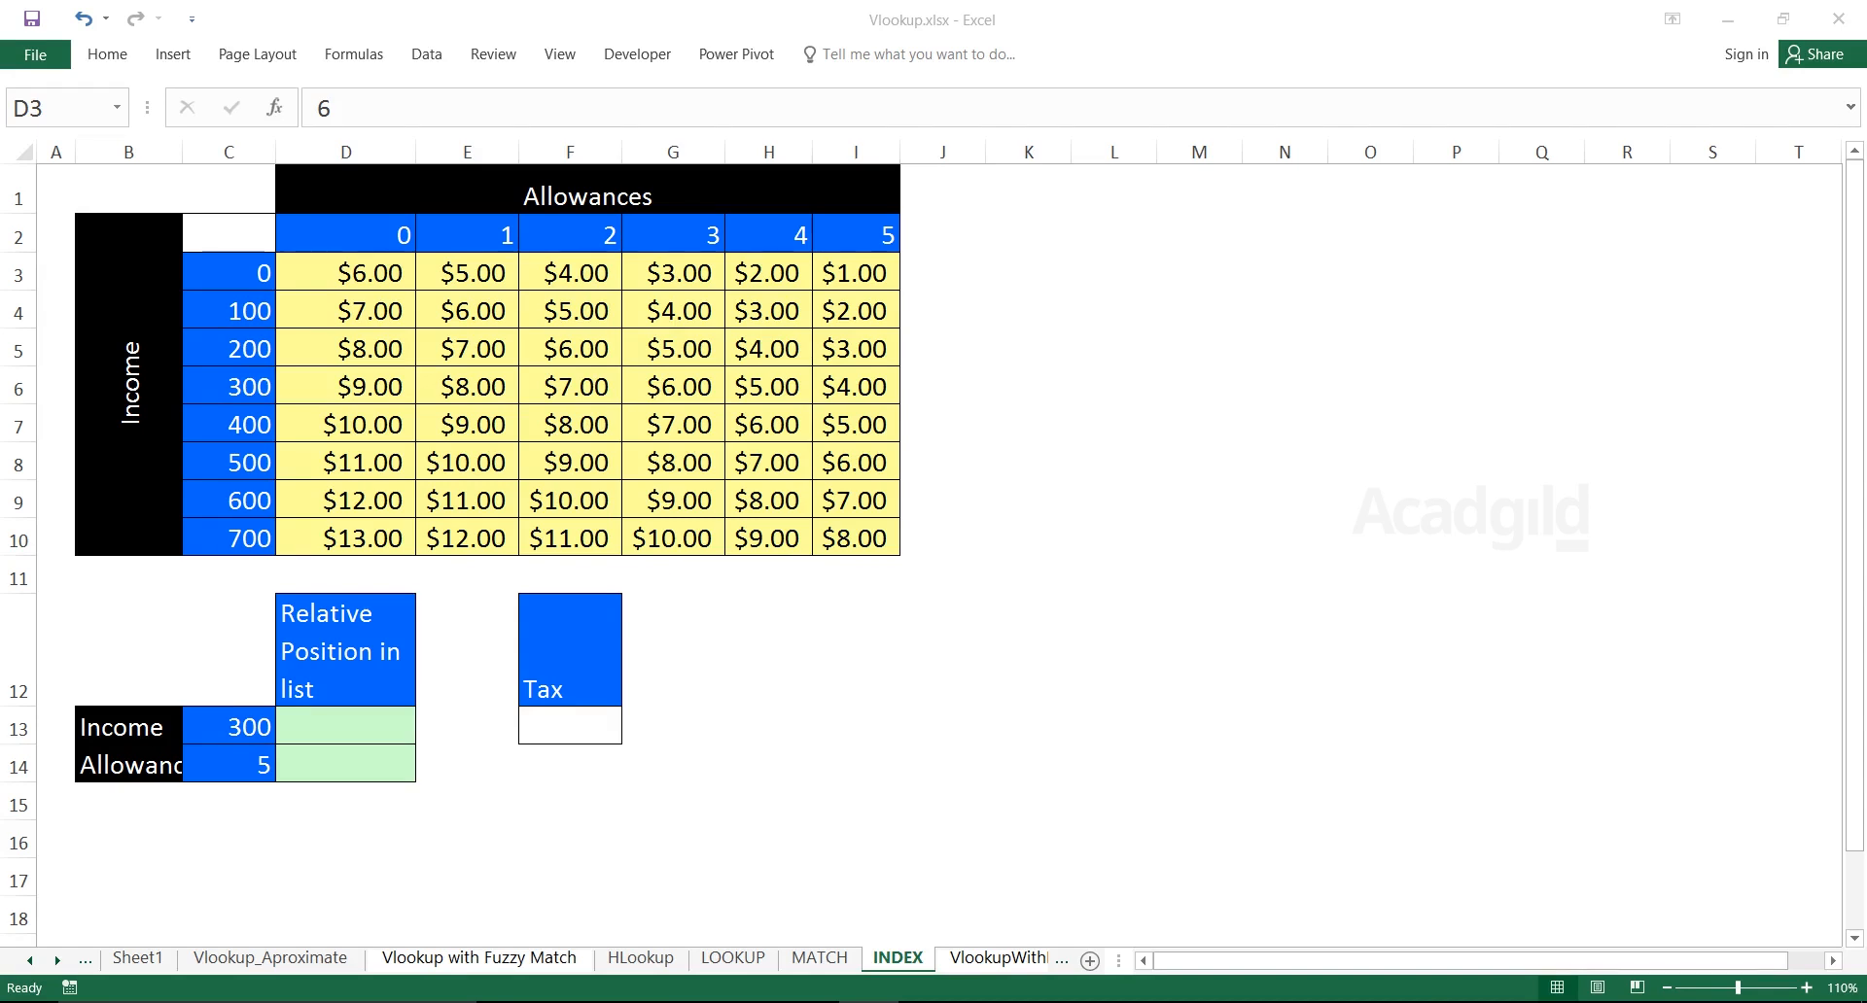
Examine the lookup input and result cells, and how income rows and allowance columns intersect in the tax table
key("alt+Tab")
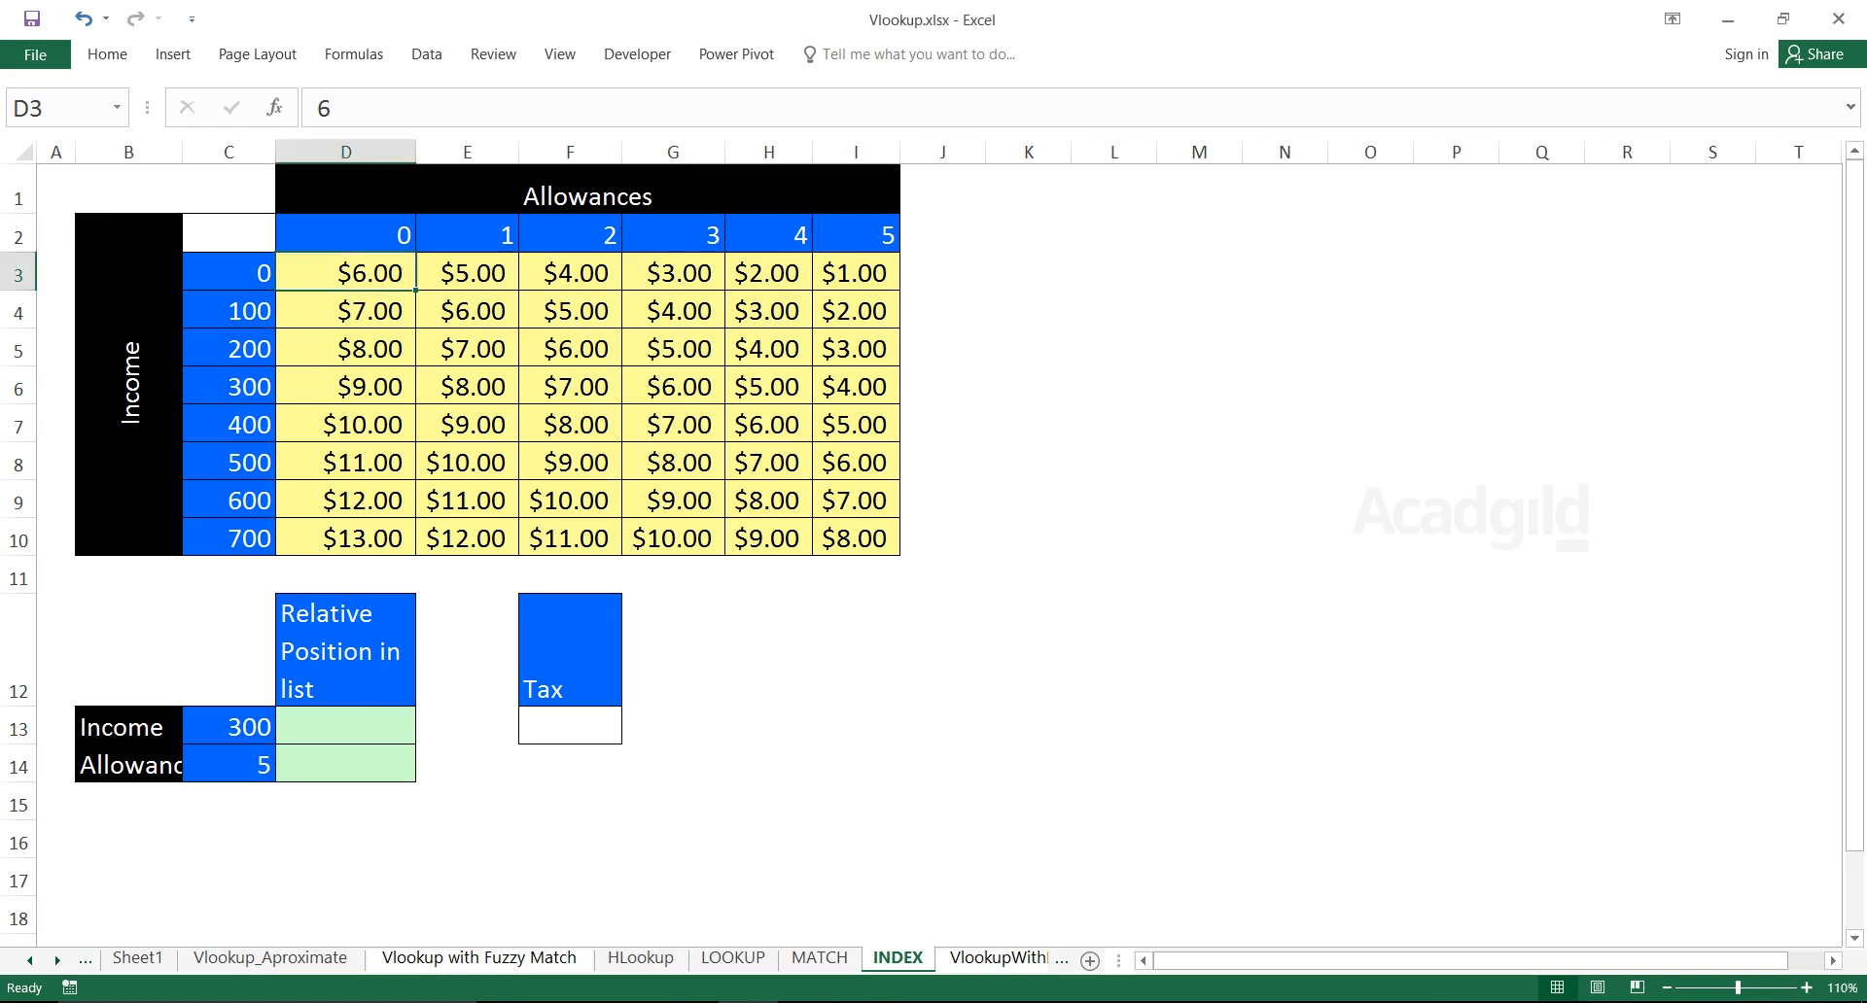
left_click(229, 727)
left_click(229, 765)
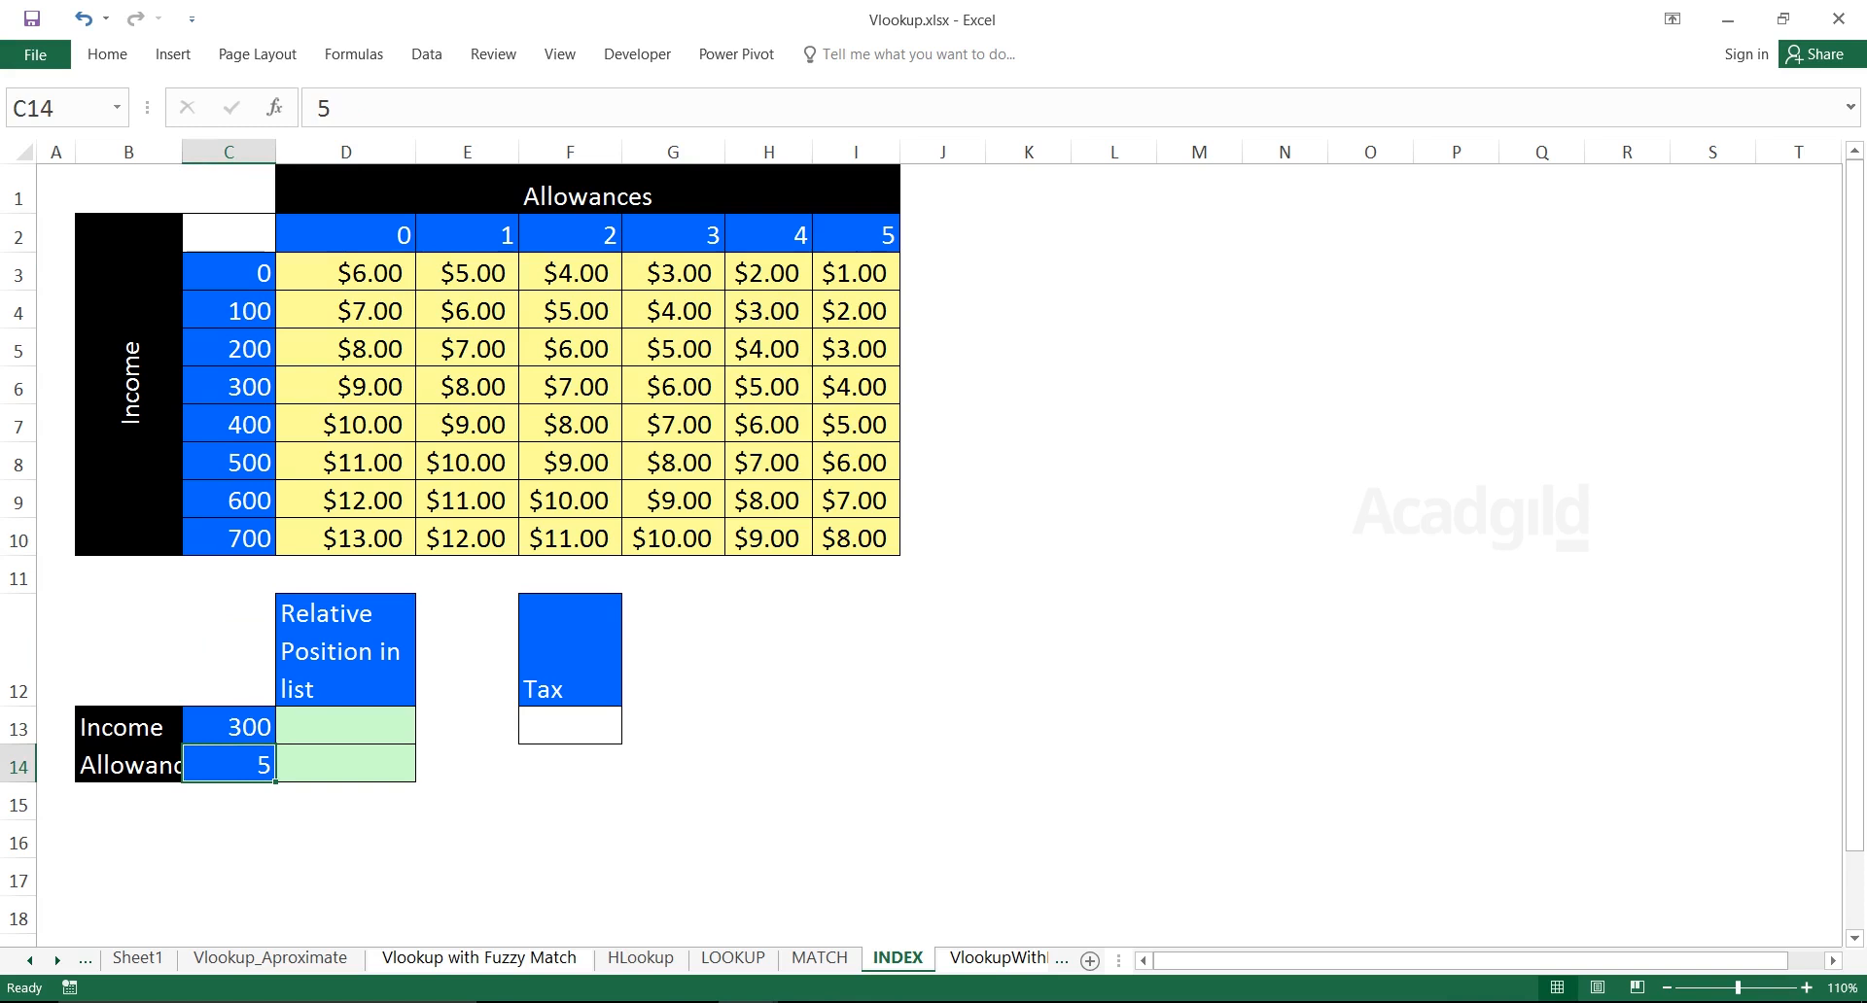
left_click(569, 726)
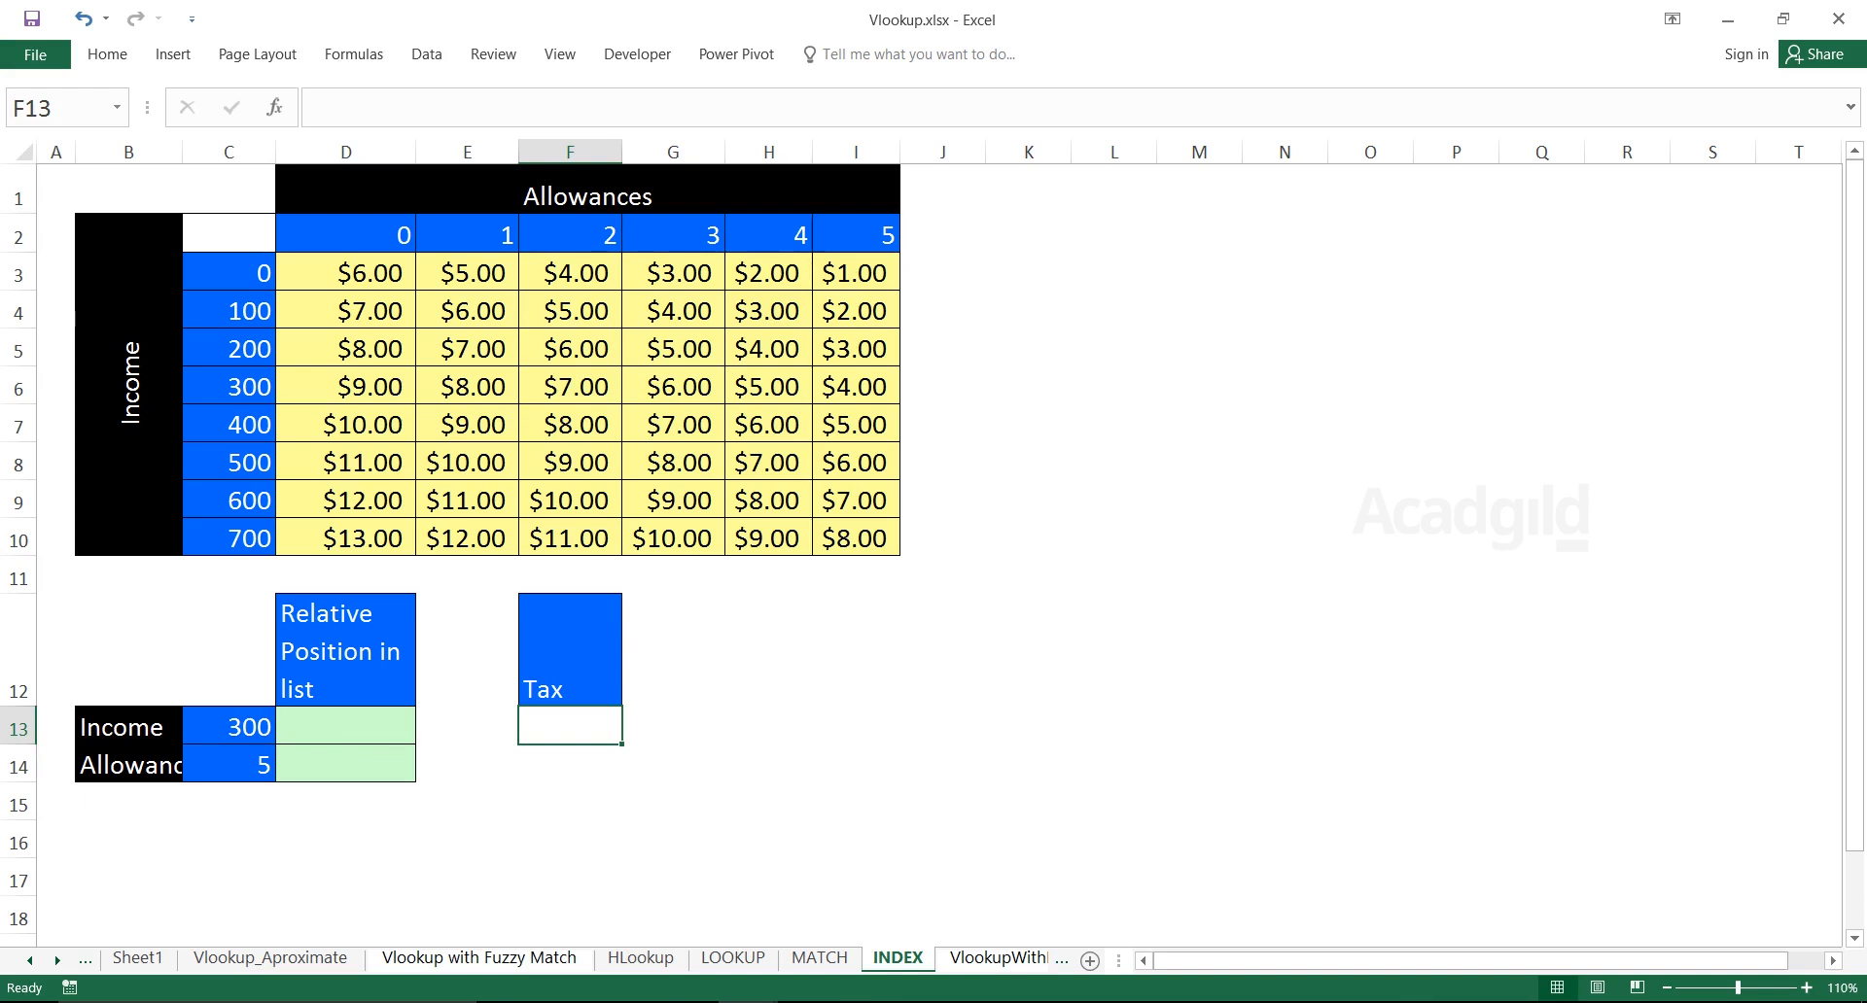
left_click_drag(345, 726, 345, 764)
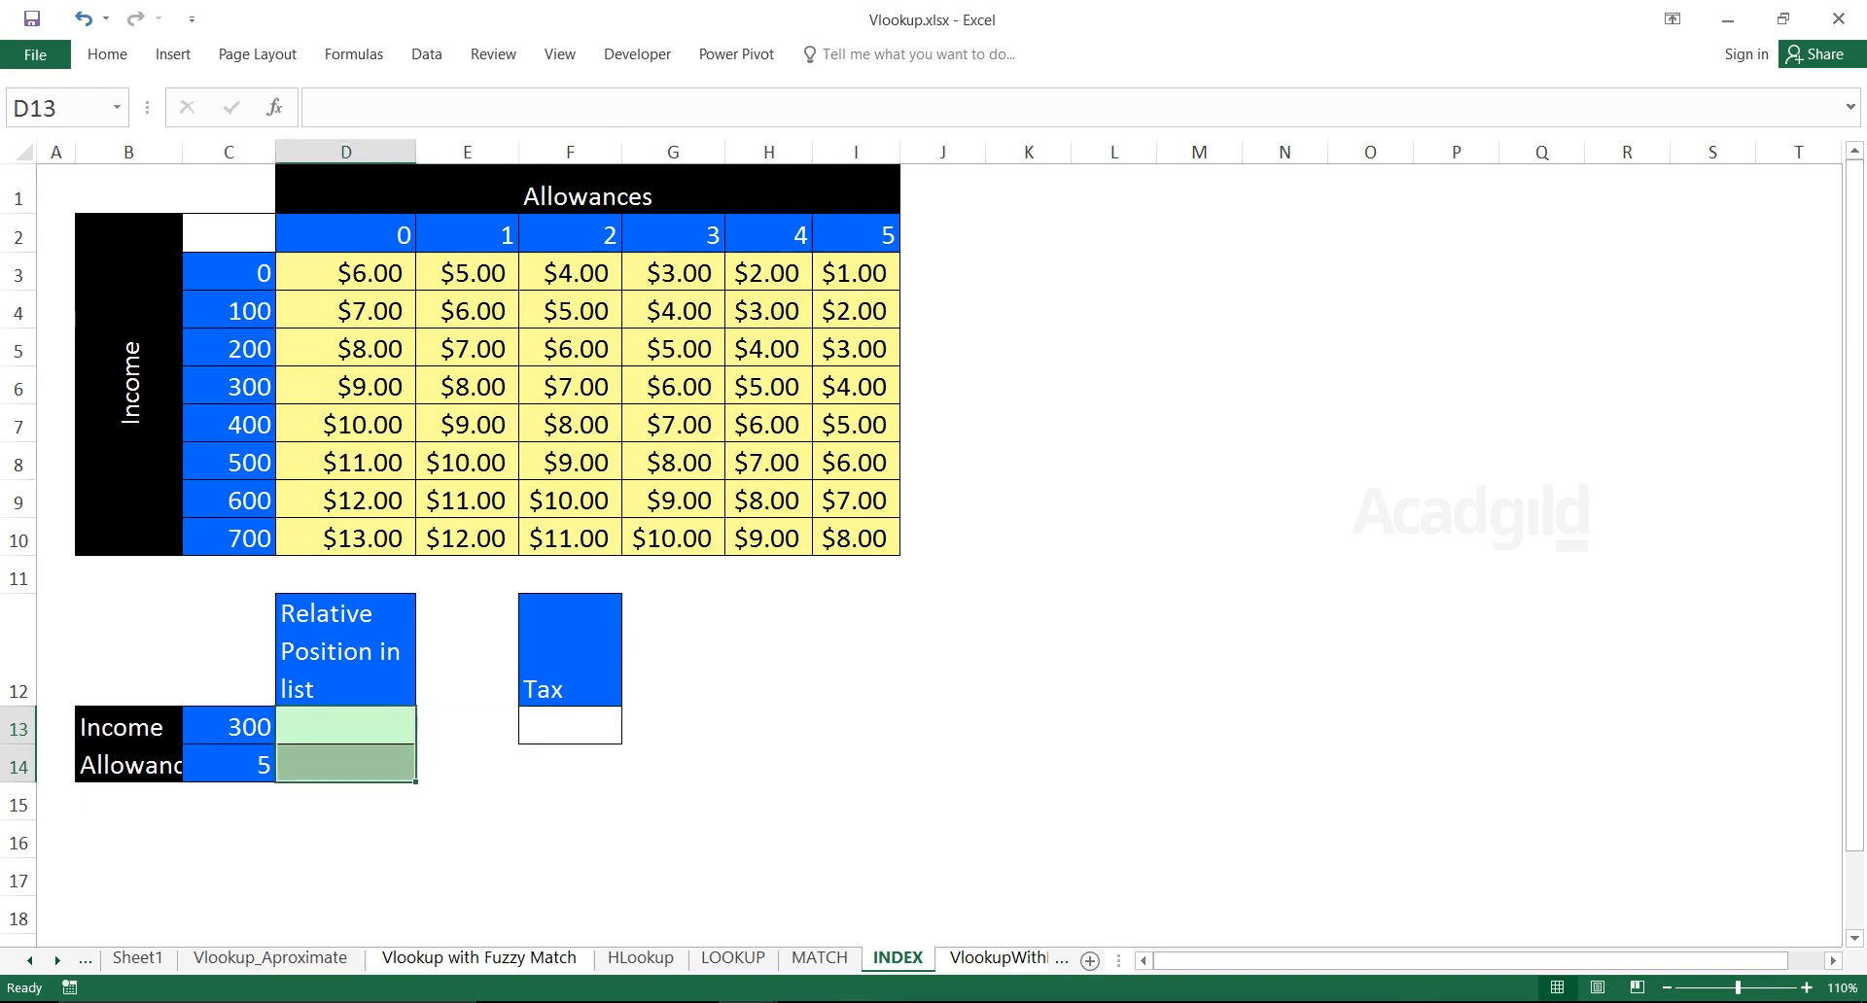
left_click(570, 726)
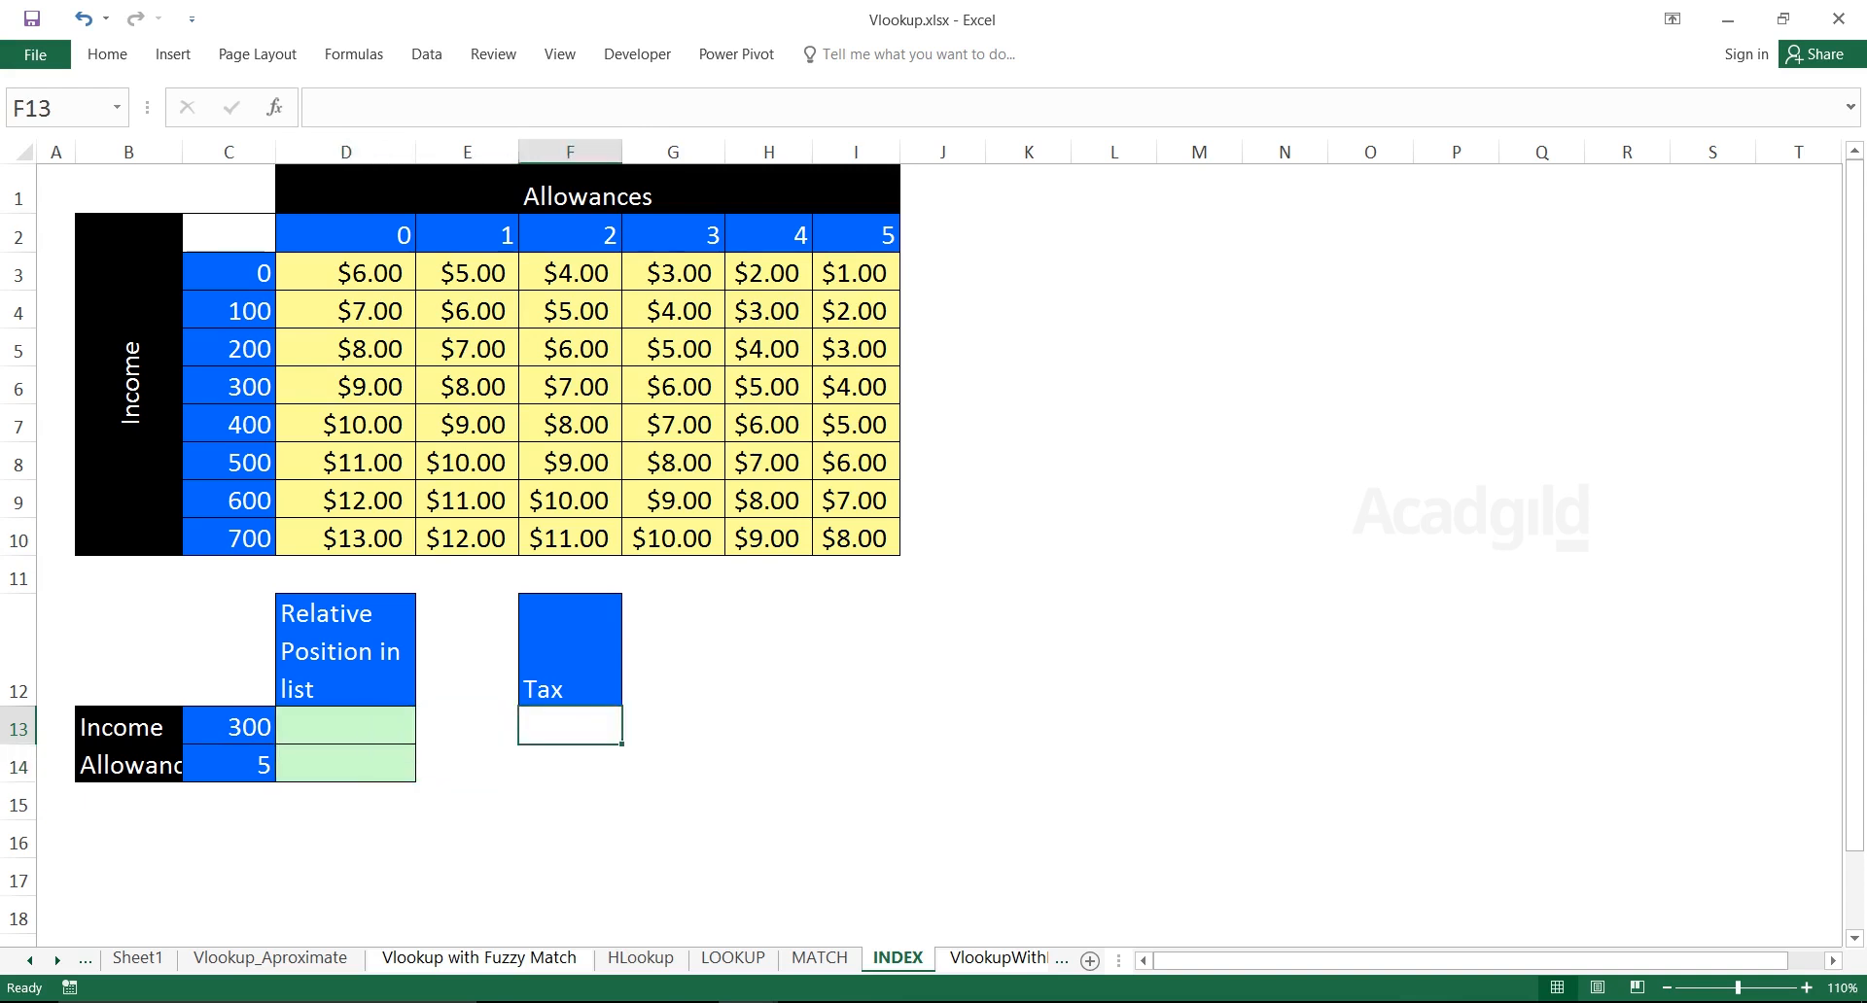
left_click_drag(234, 386, 855, 386)
left_click_drag(569, 236, 570, 538, "ctrl")
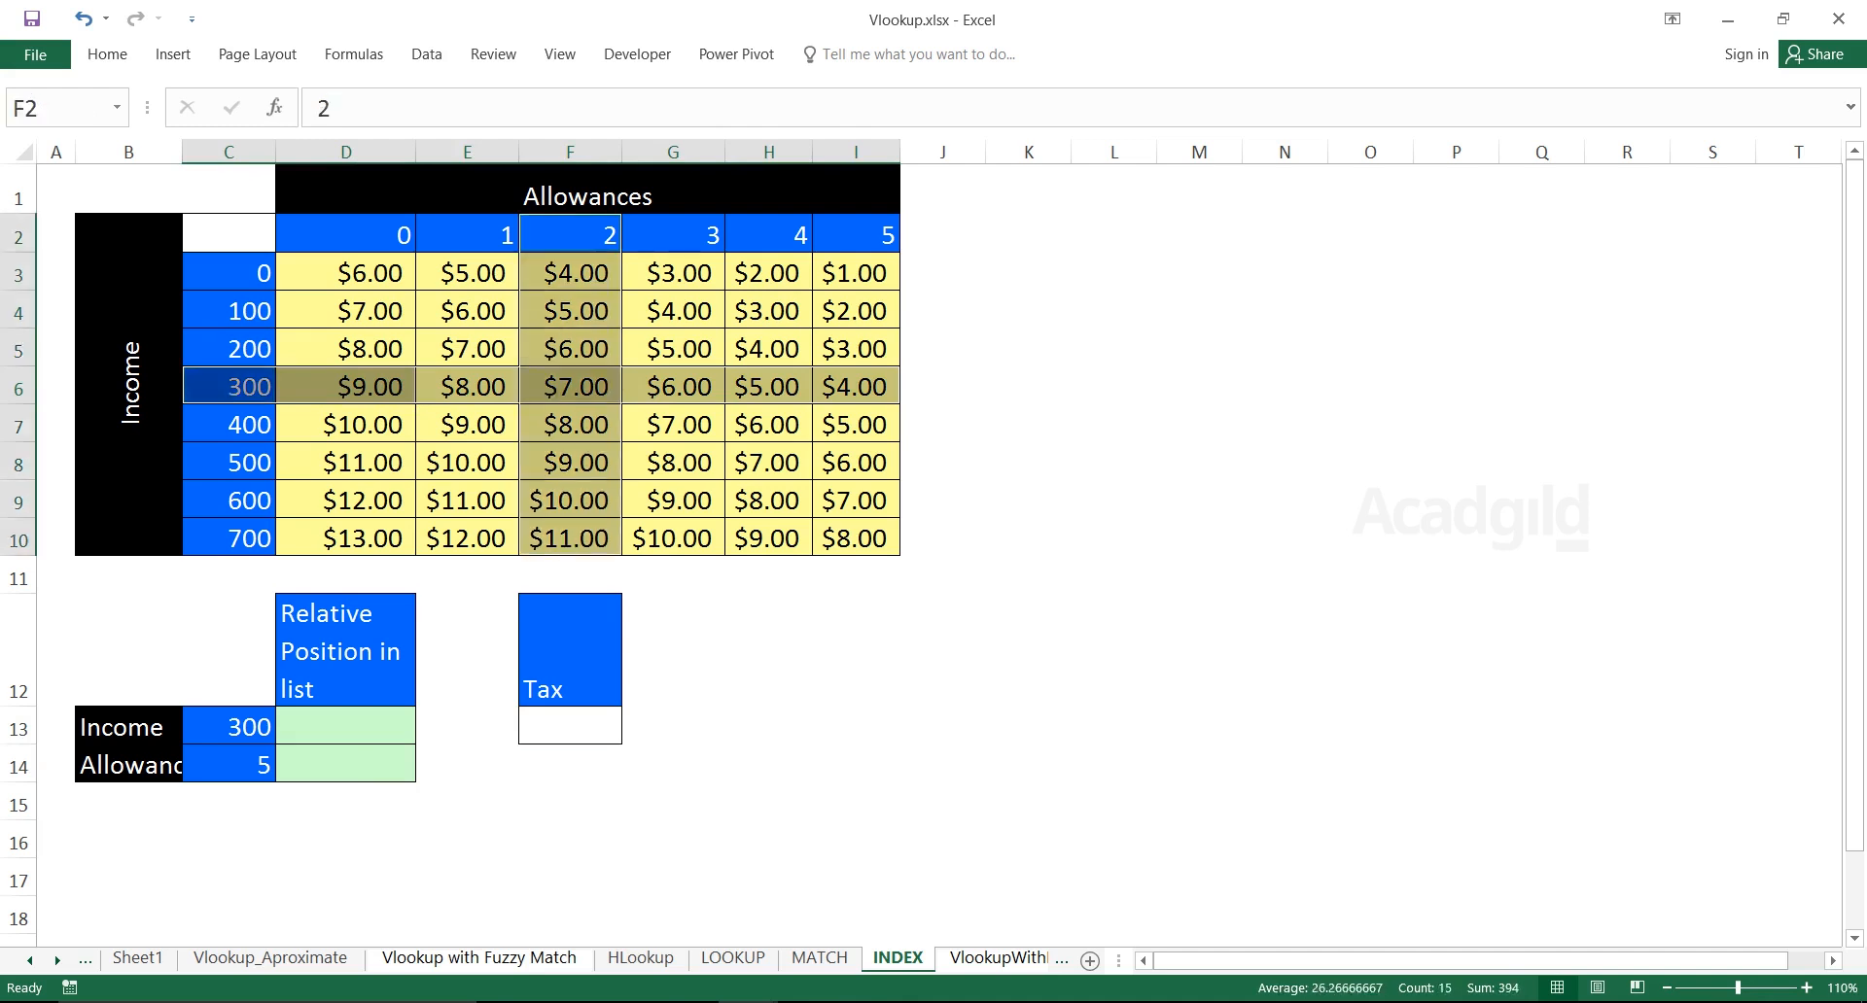
left_click(229, 463)
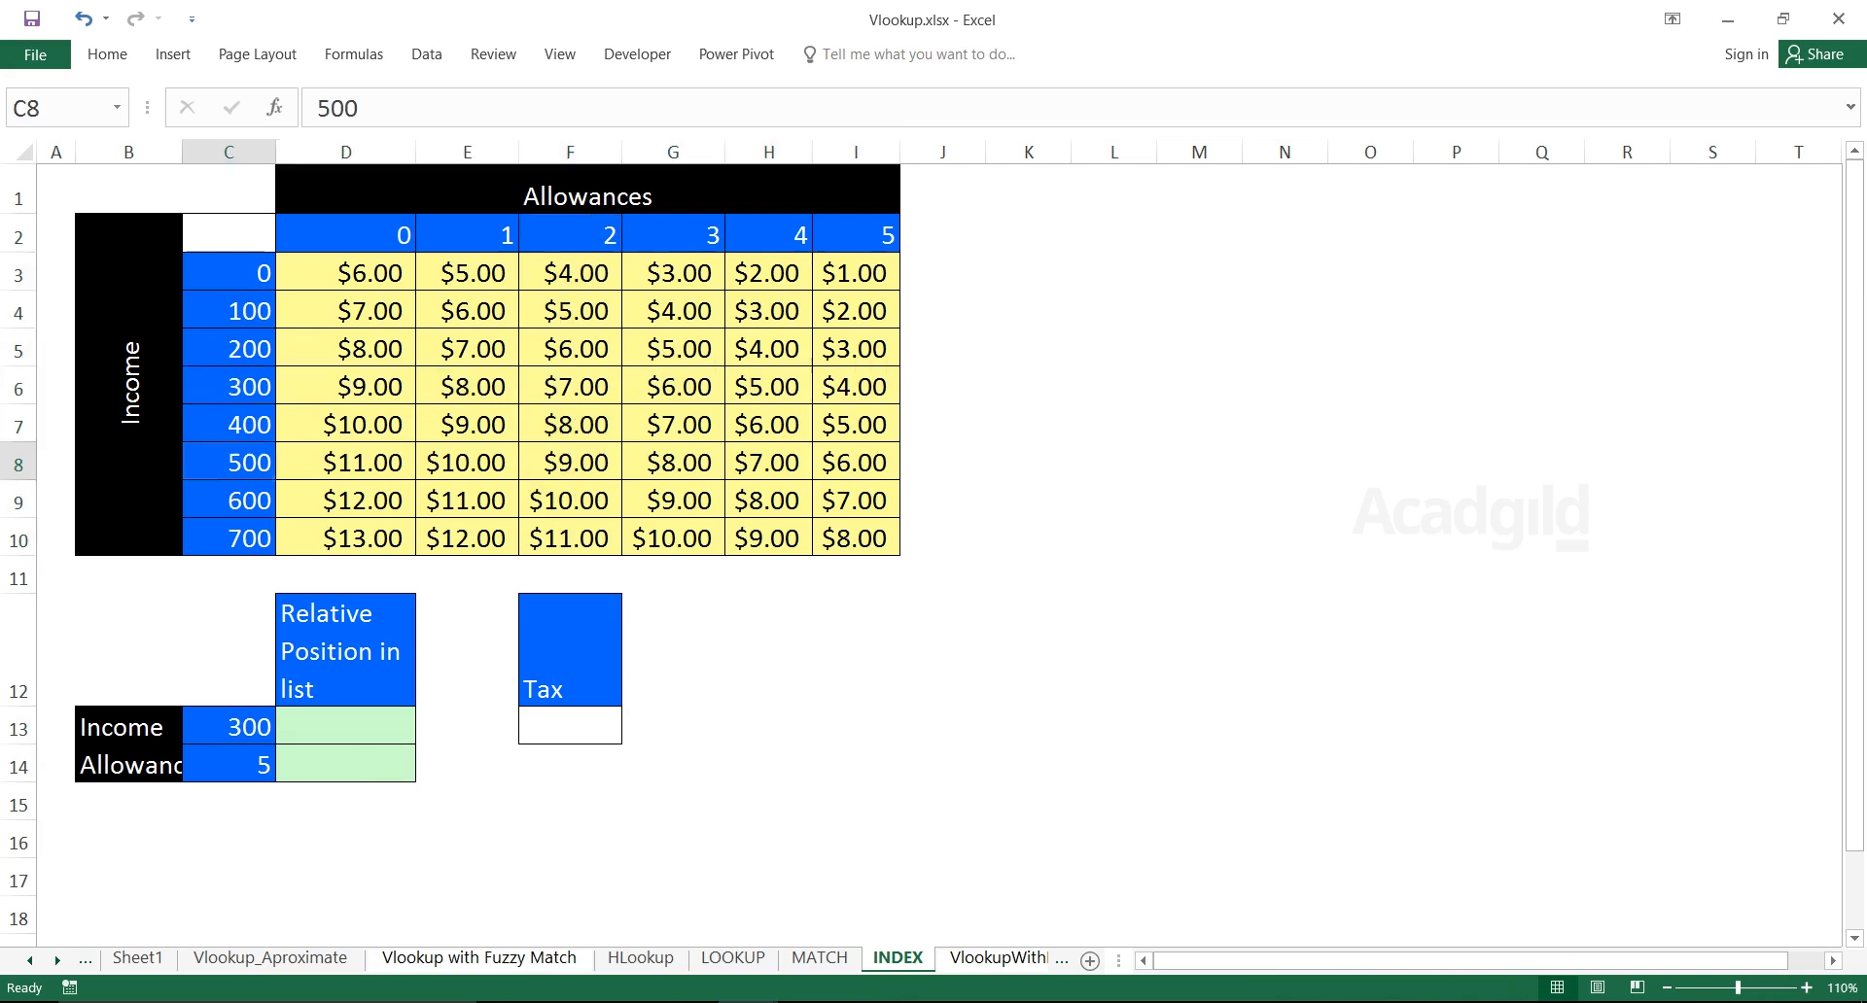
left_click_drag(229, 462, 942, 463)
left_click_drag(466, 236, 467, 538)
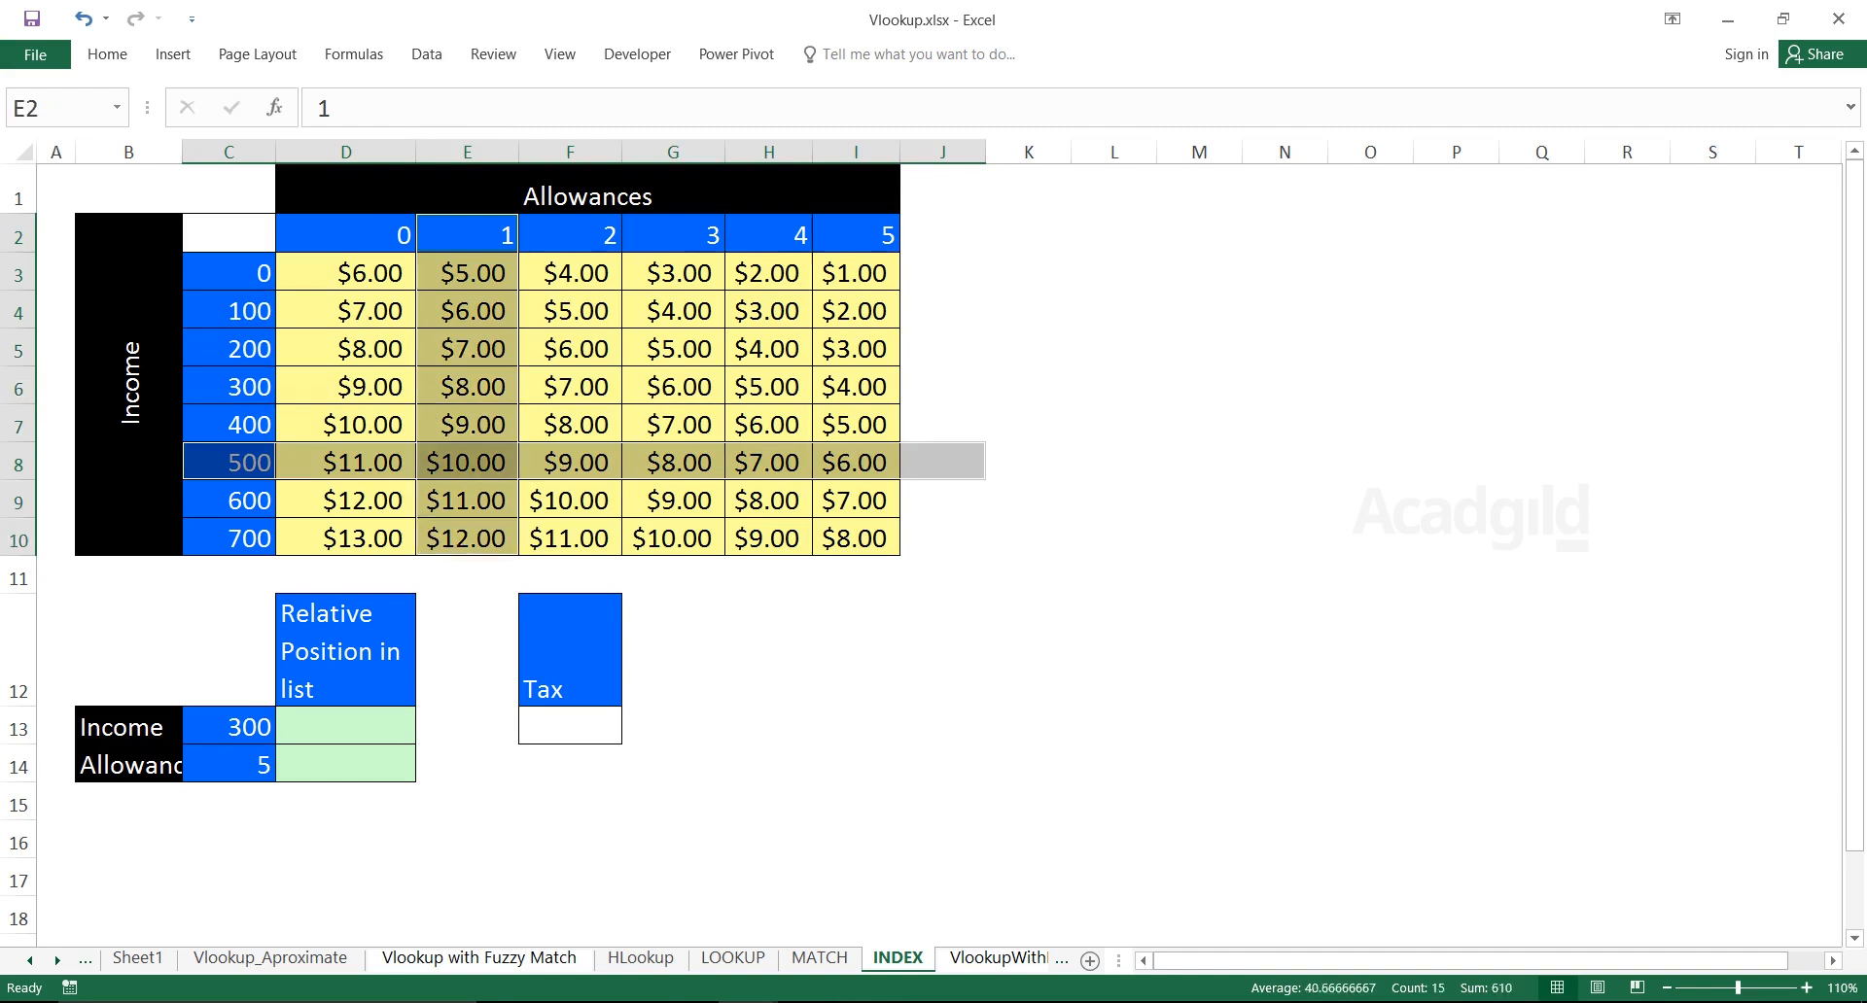
Move the Tax heading and its result cell from F12:F13 to I12:I13
left_click(570, 726)
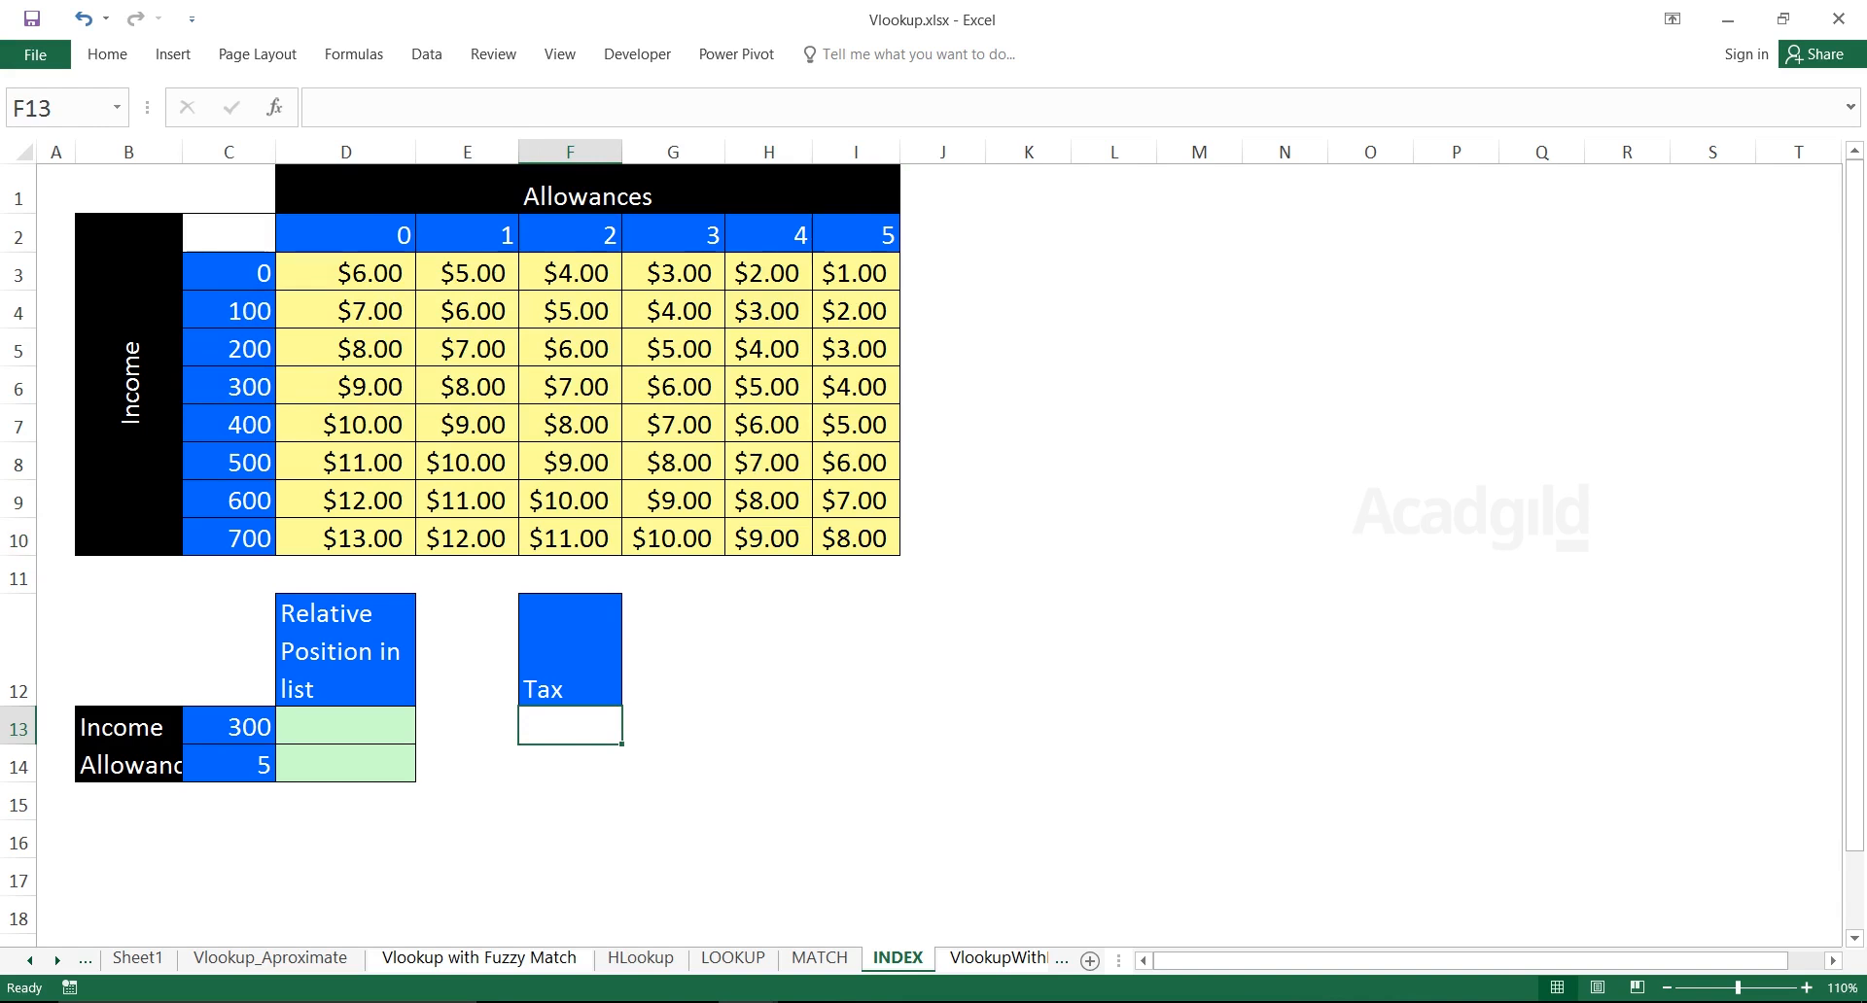
left_click(345, 726)
left_click_drag(570, 656, 875, 714)
Enter =MATCH(C13,C3:C10,0) in D13 to find the income's relative position in the list
left_click(345, 726)
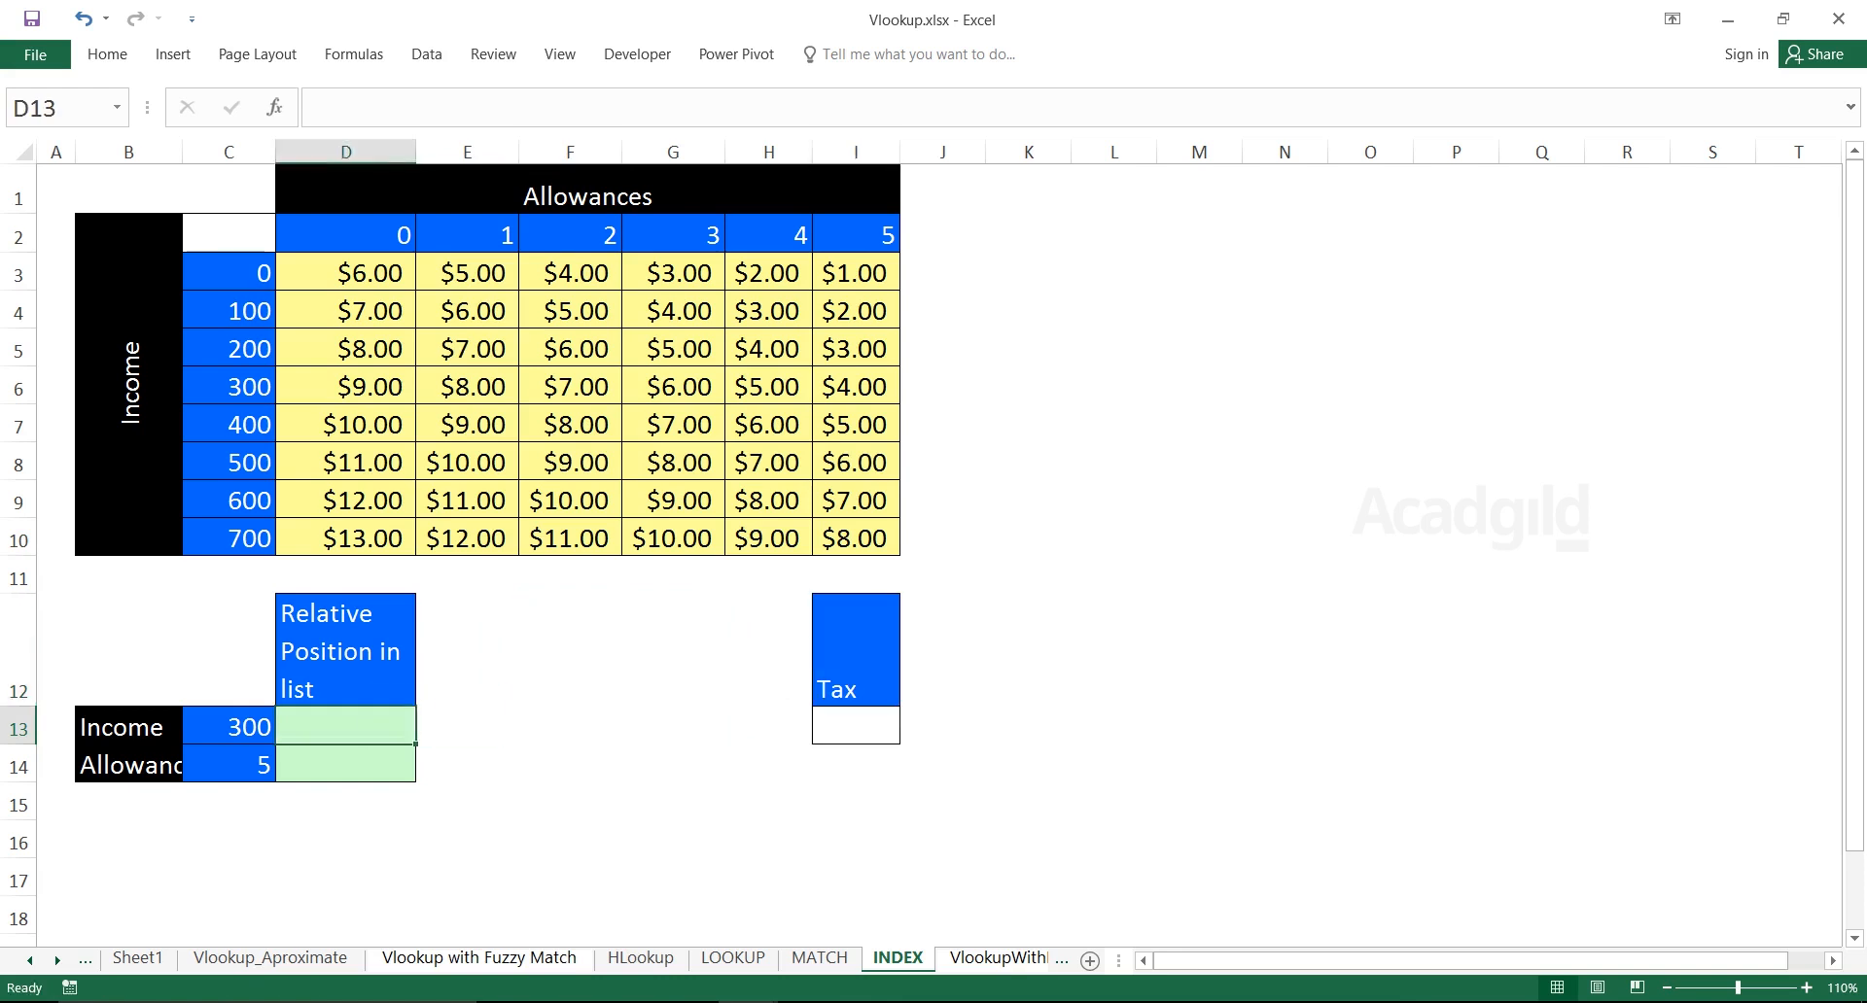
type("=Match(")
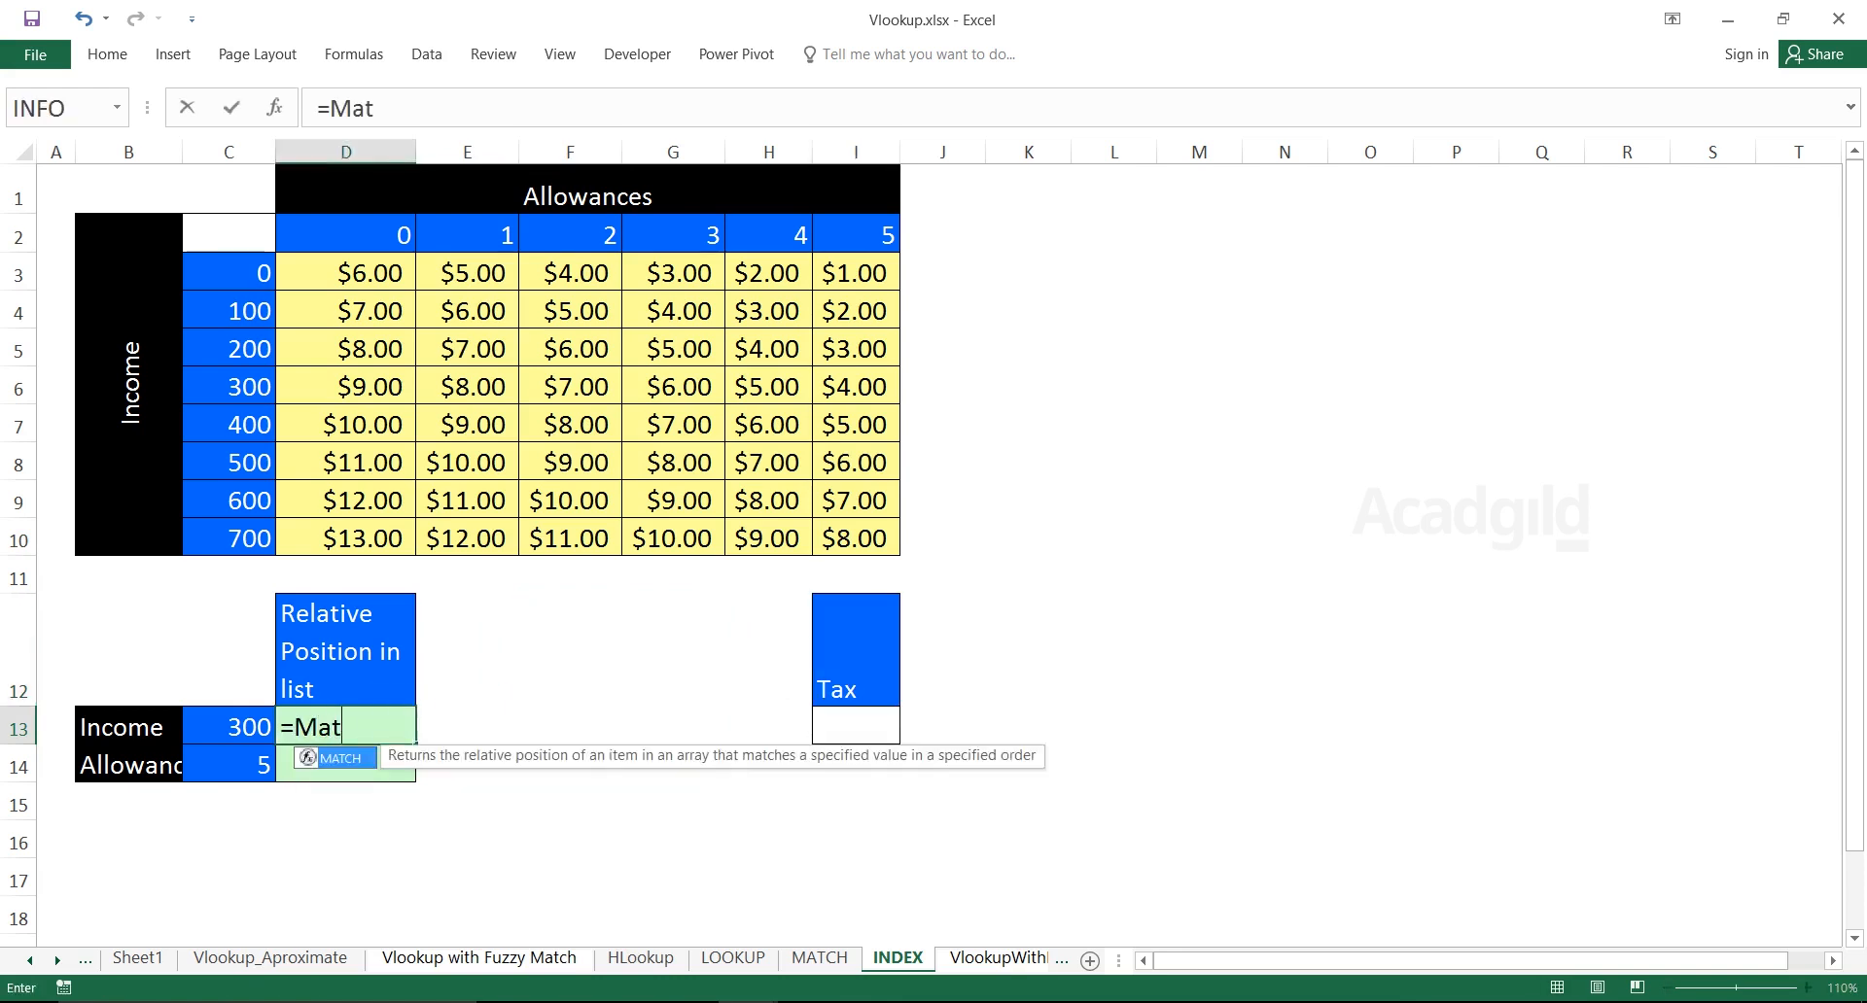
key("Left")
type(",")
left_click_drag(233, 273, 243, 545)
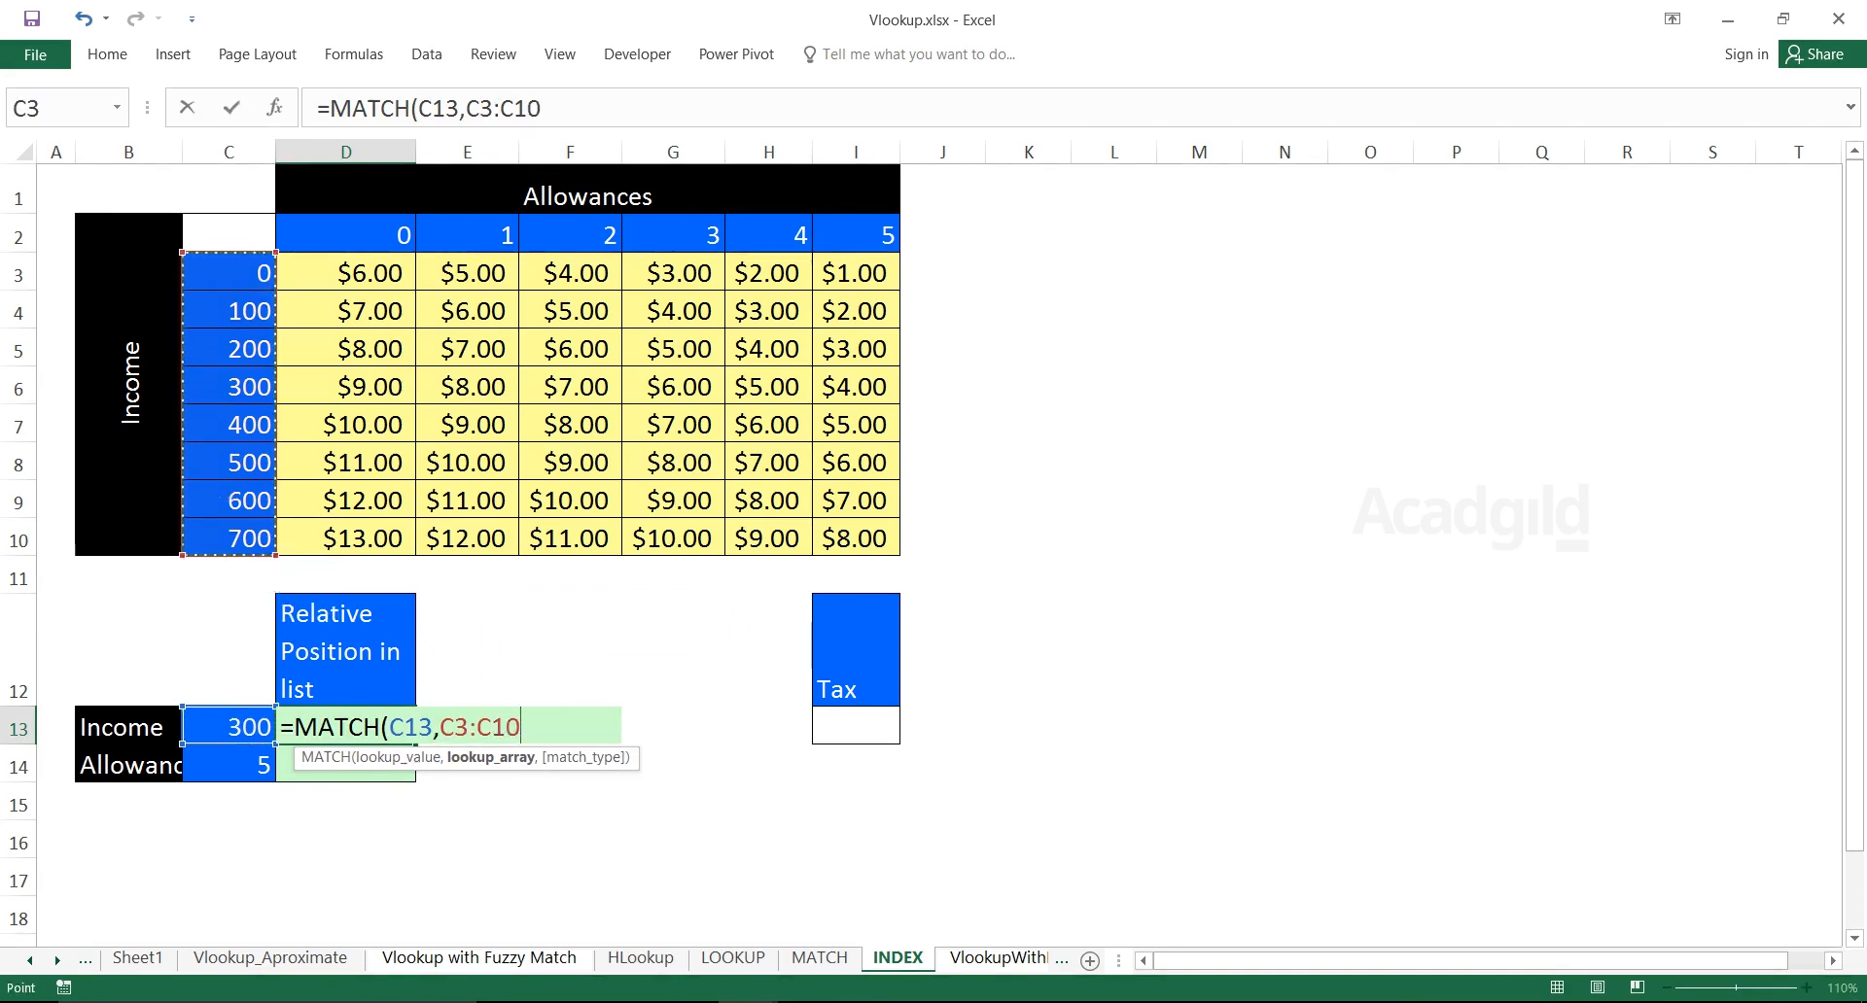
type(",0)")
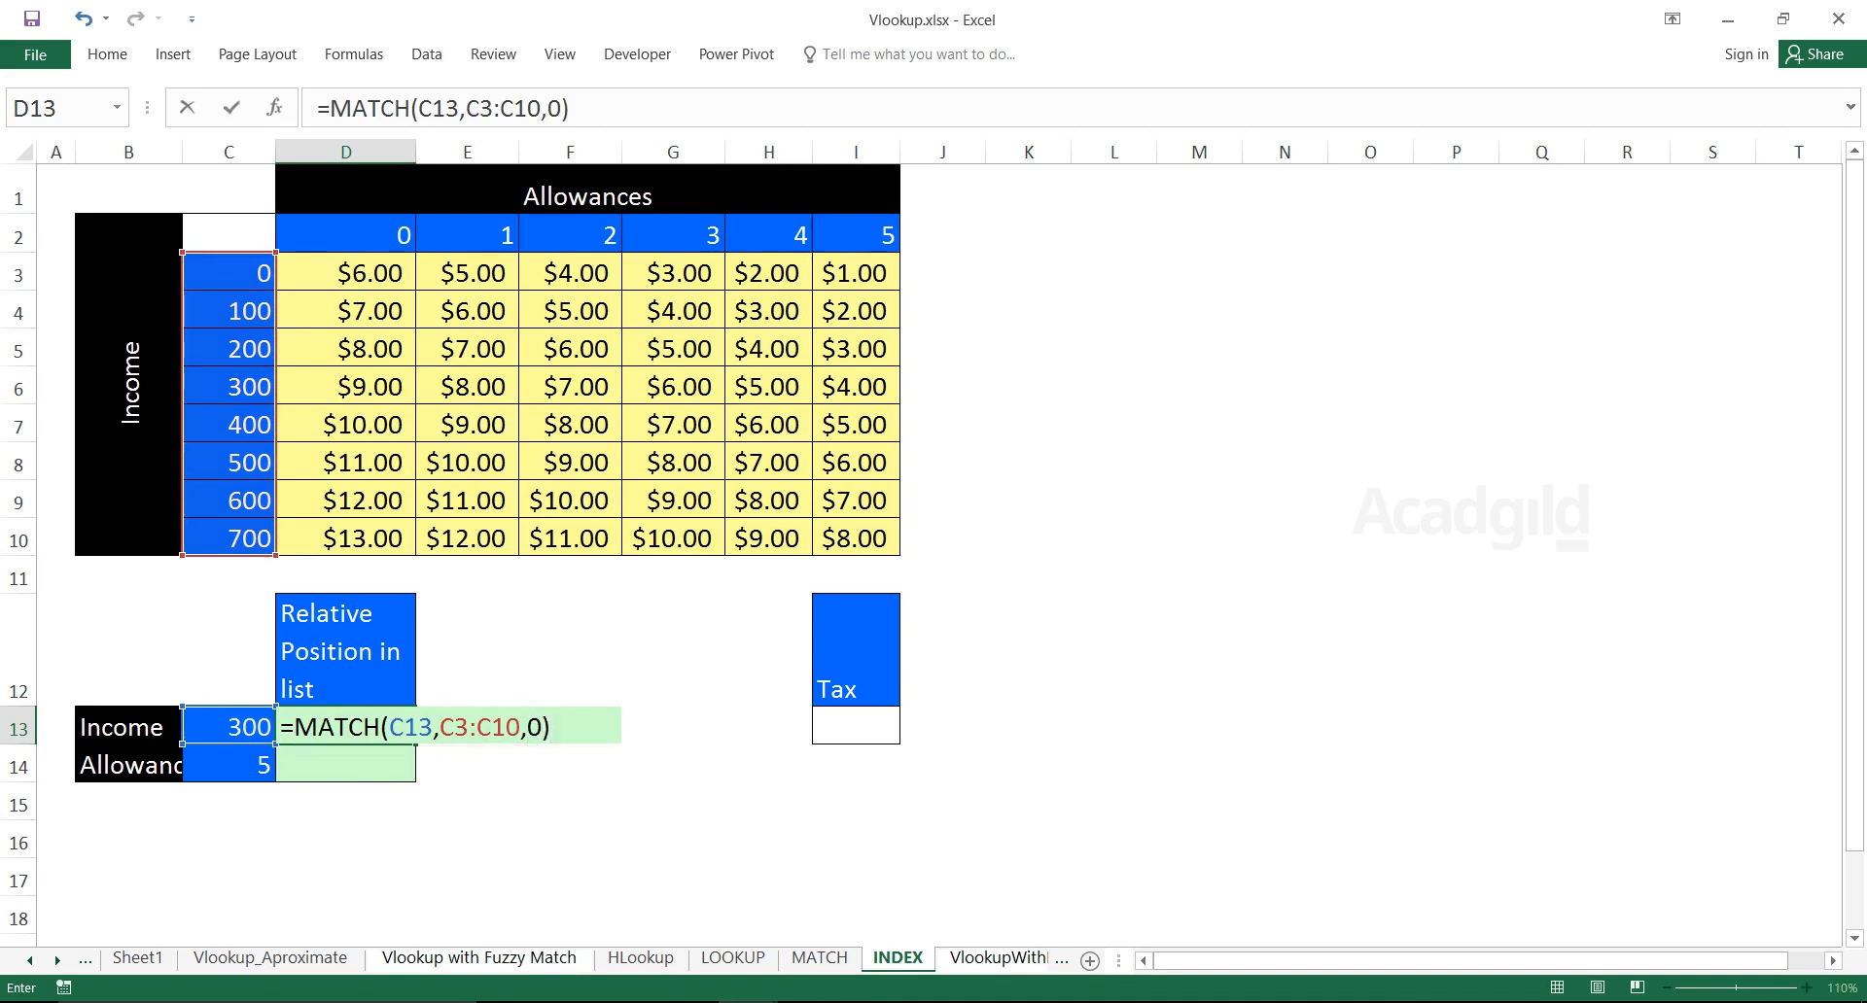
key("Return")
Enter =MATCH(C14,D2:I2,0) in D14 to find the allowance's relative position in the list
type("=Mat")
key("Tab")
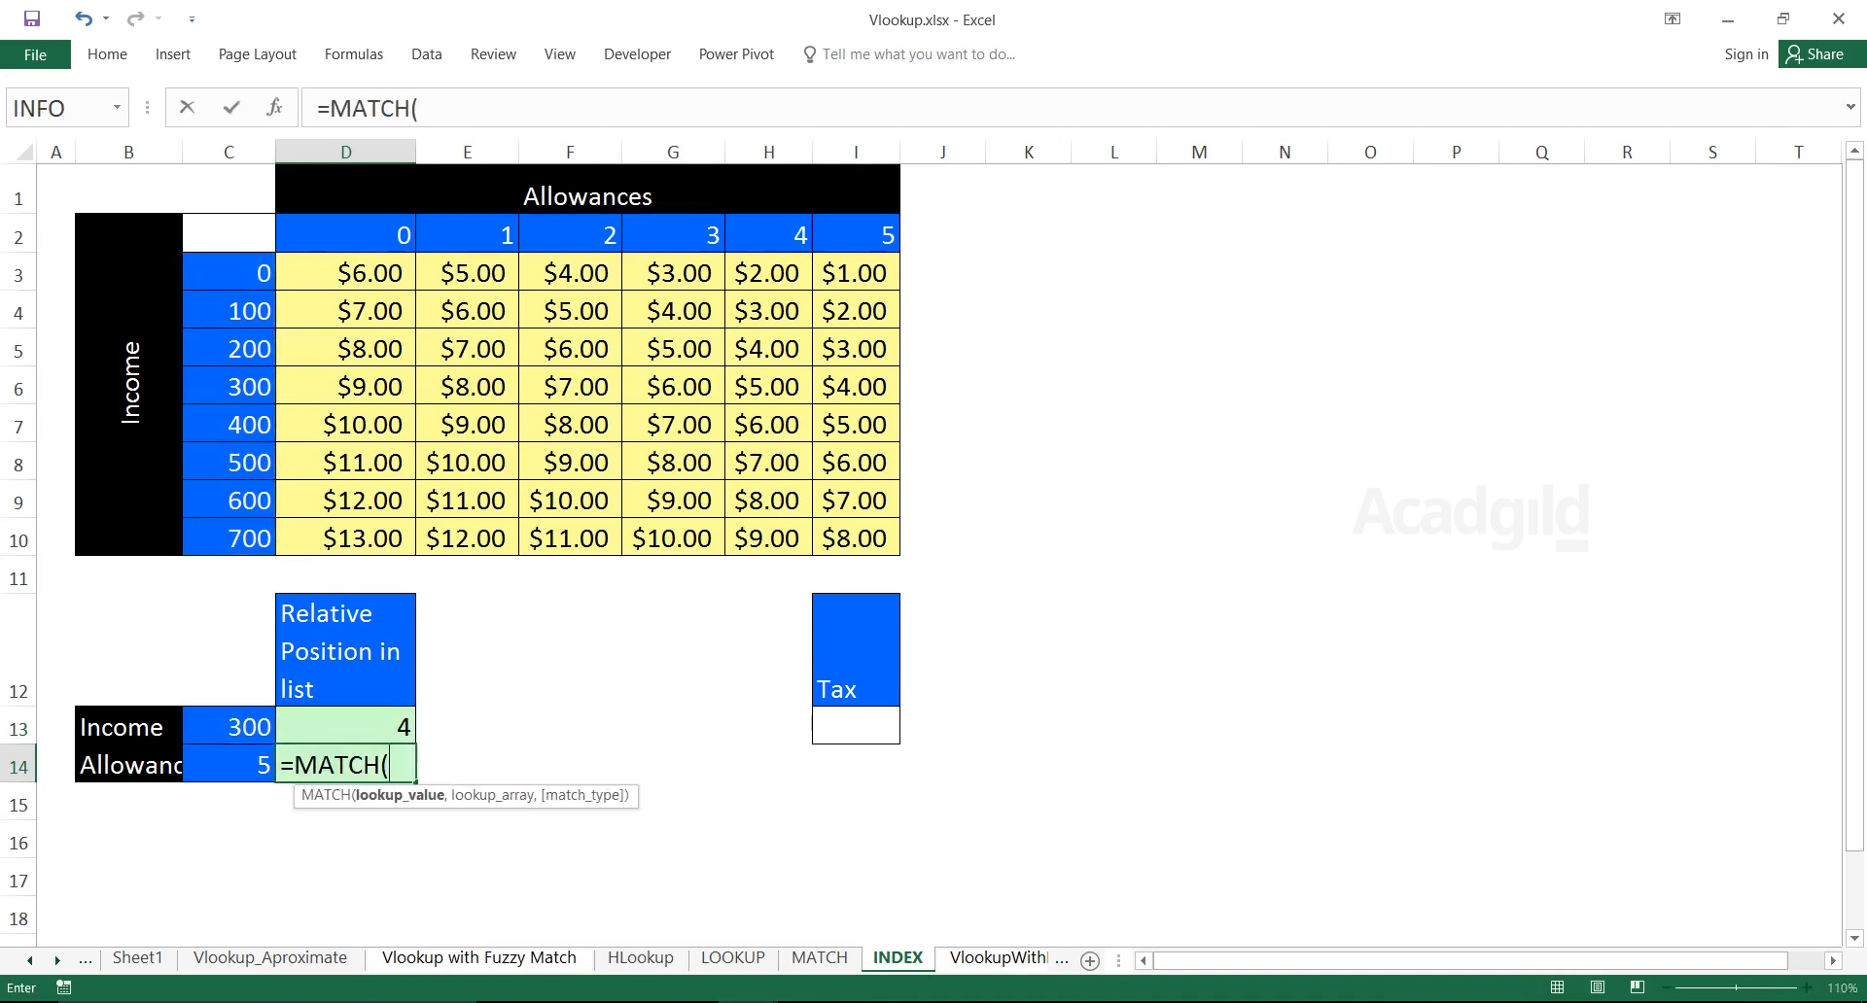
key("Left")
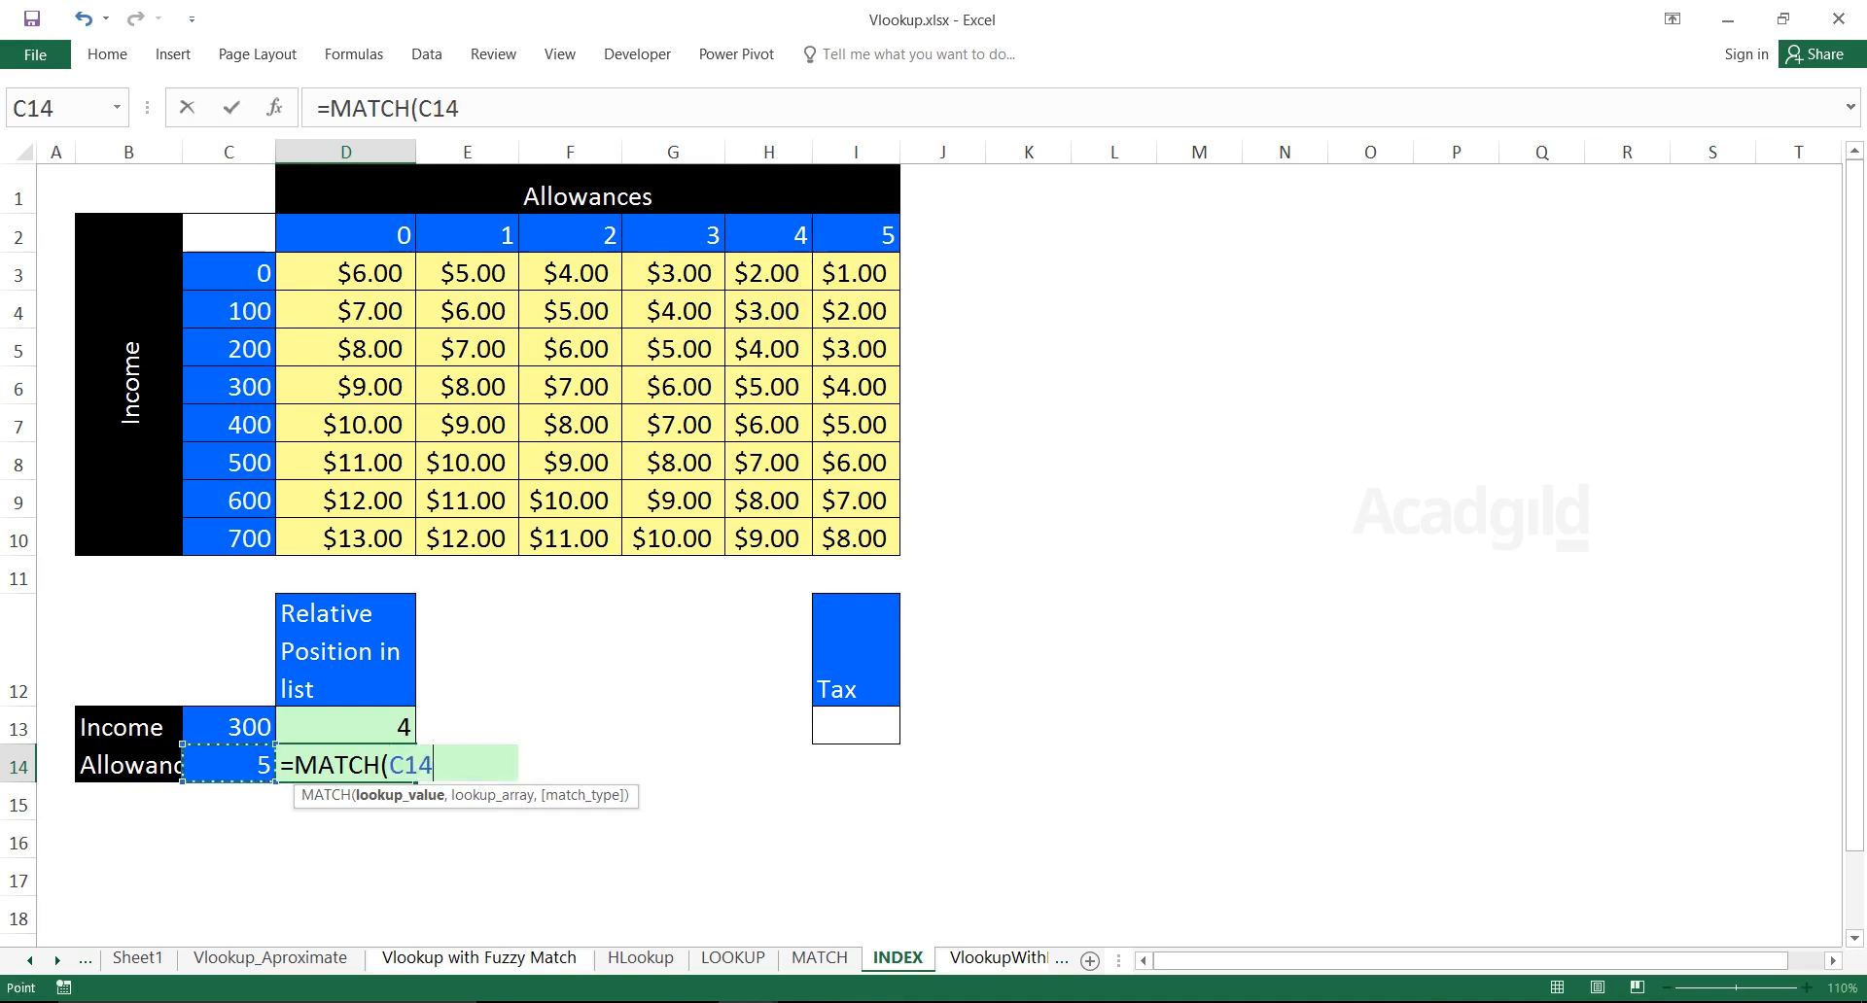
type(",")
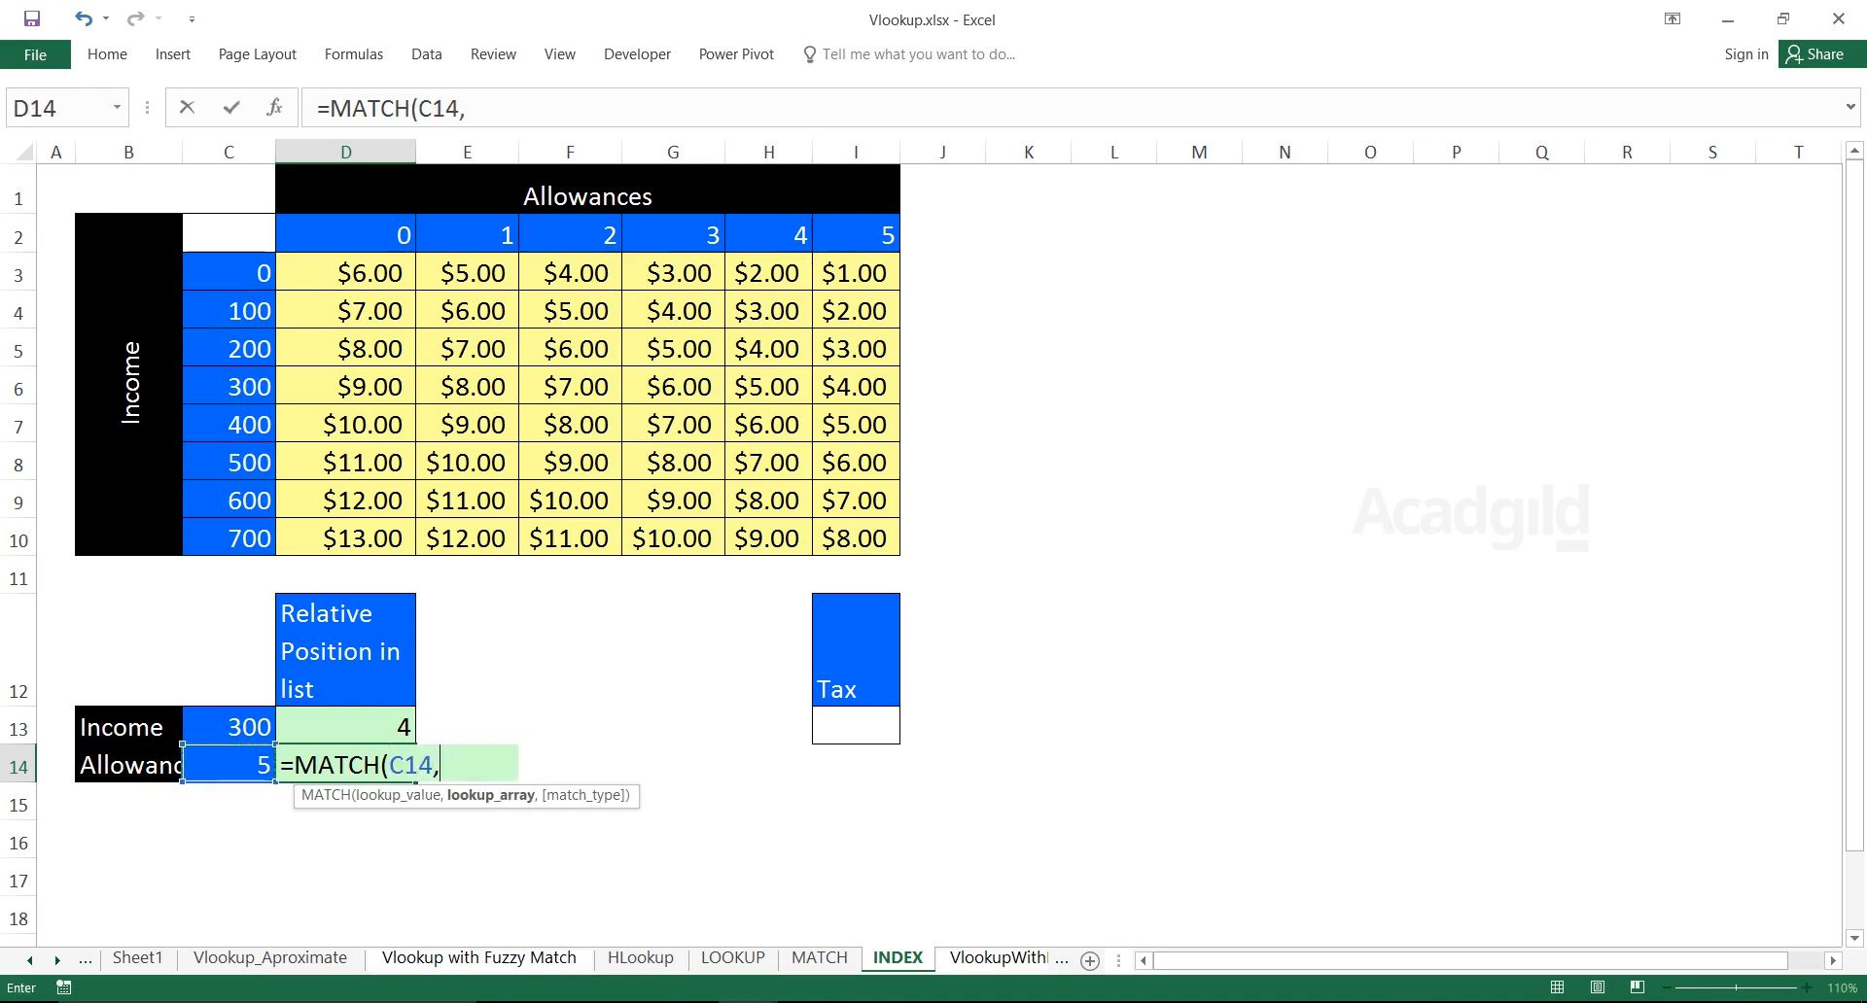
left_click_drag(311, 235, 887, 239)
type(",0)")
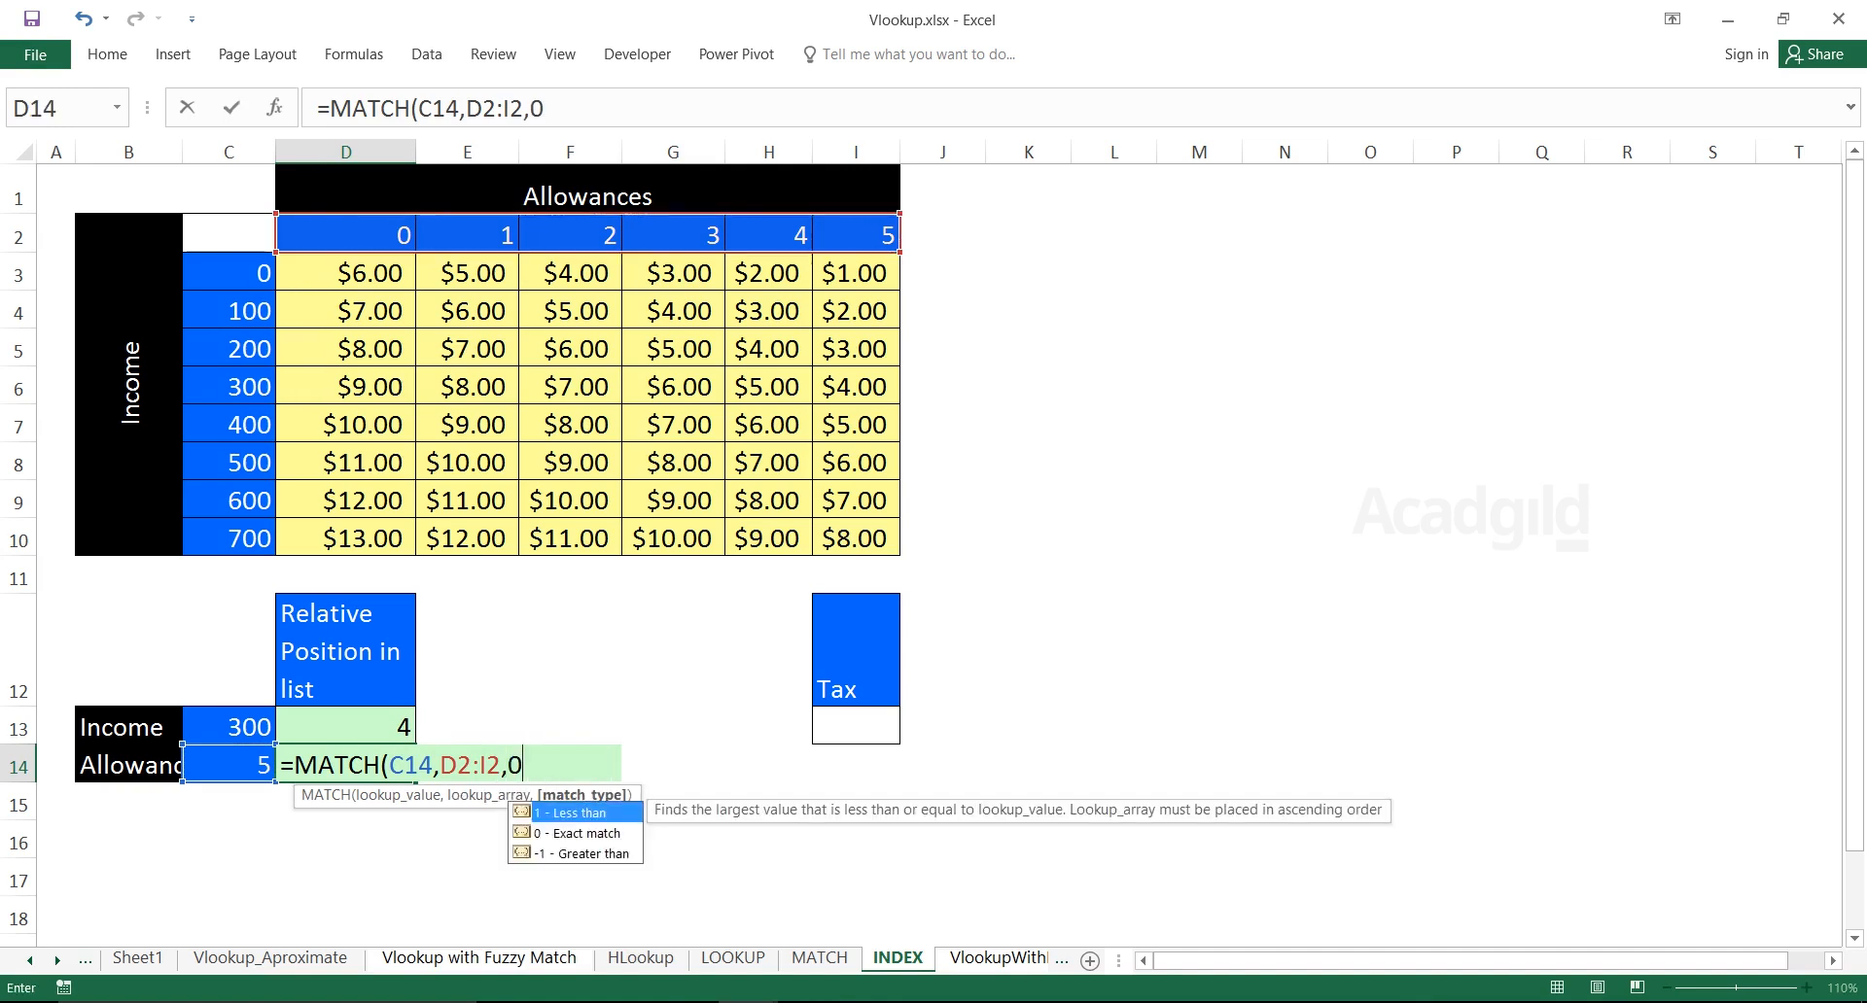
key("Return")
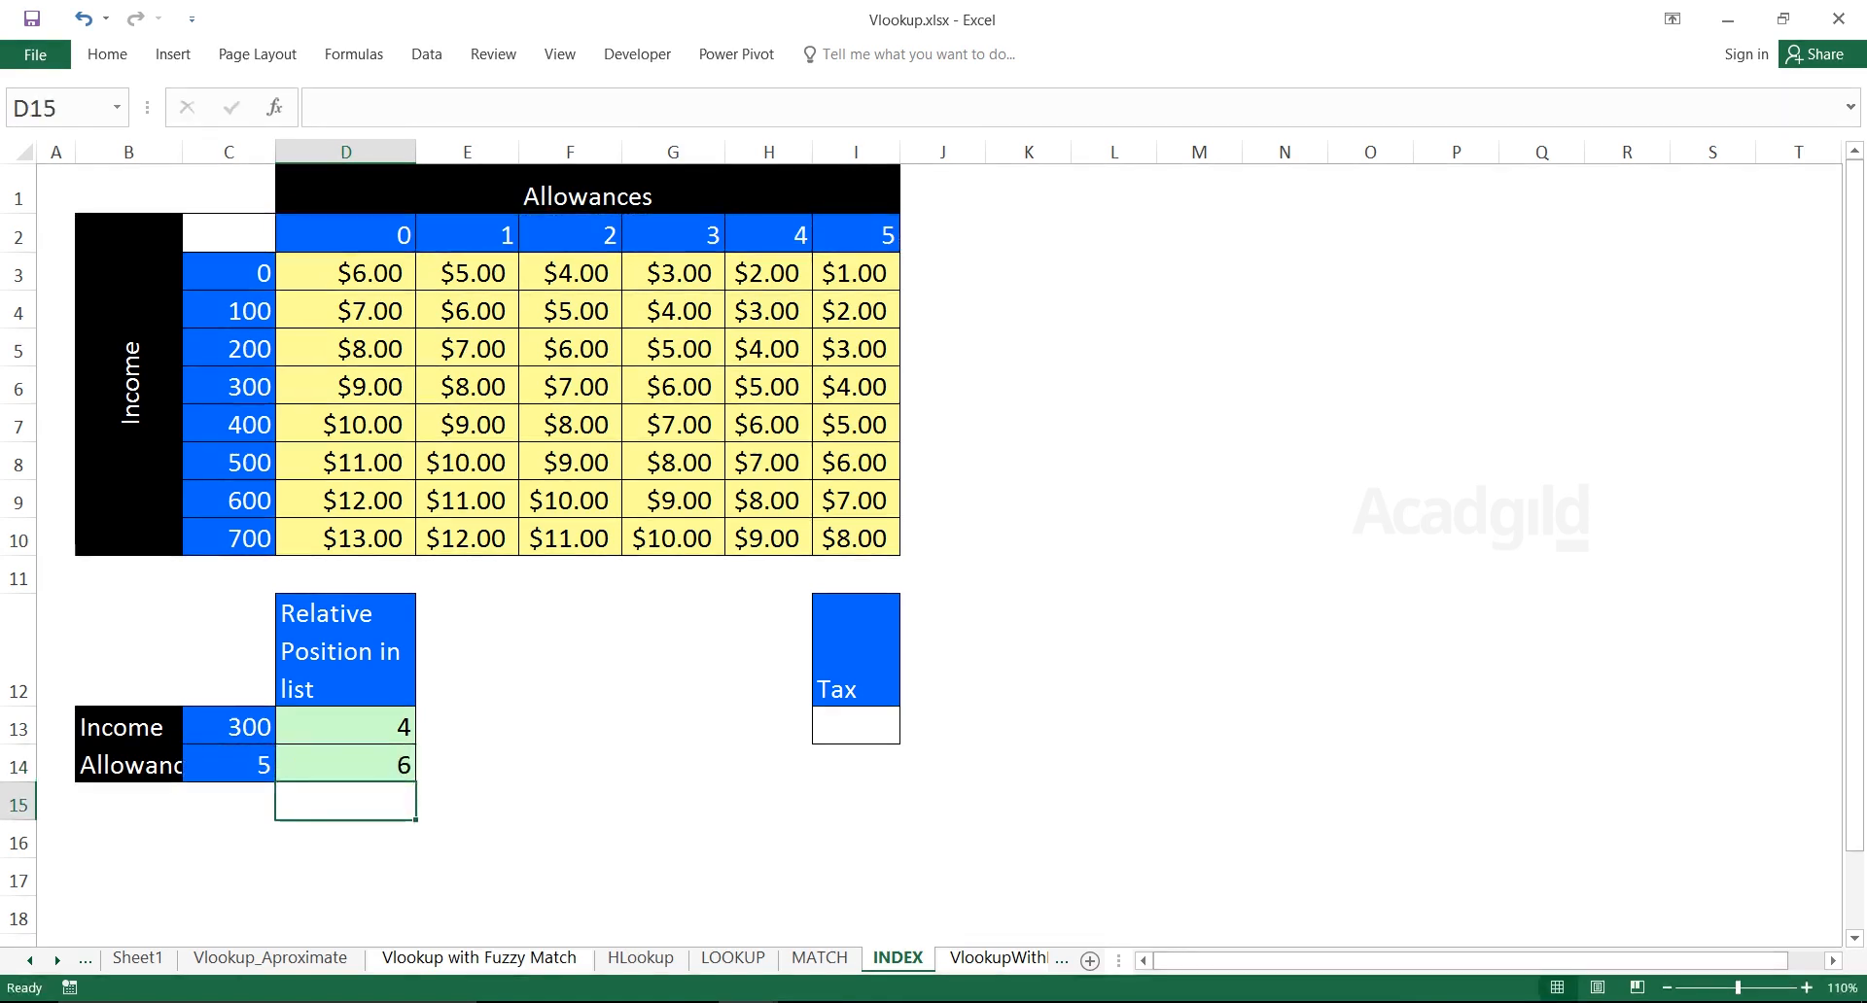
Check the two relative positions against the table's 300 income row and 5 allowance column
key("Up")
key("Up")
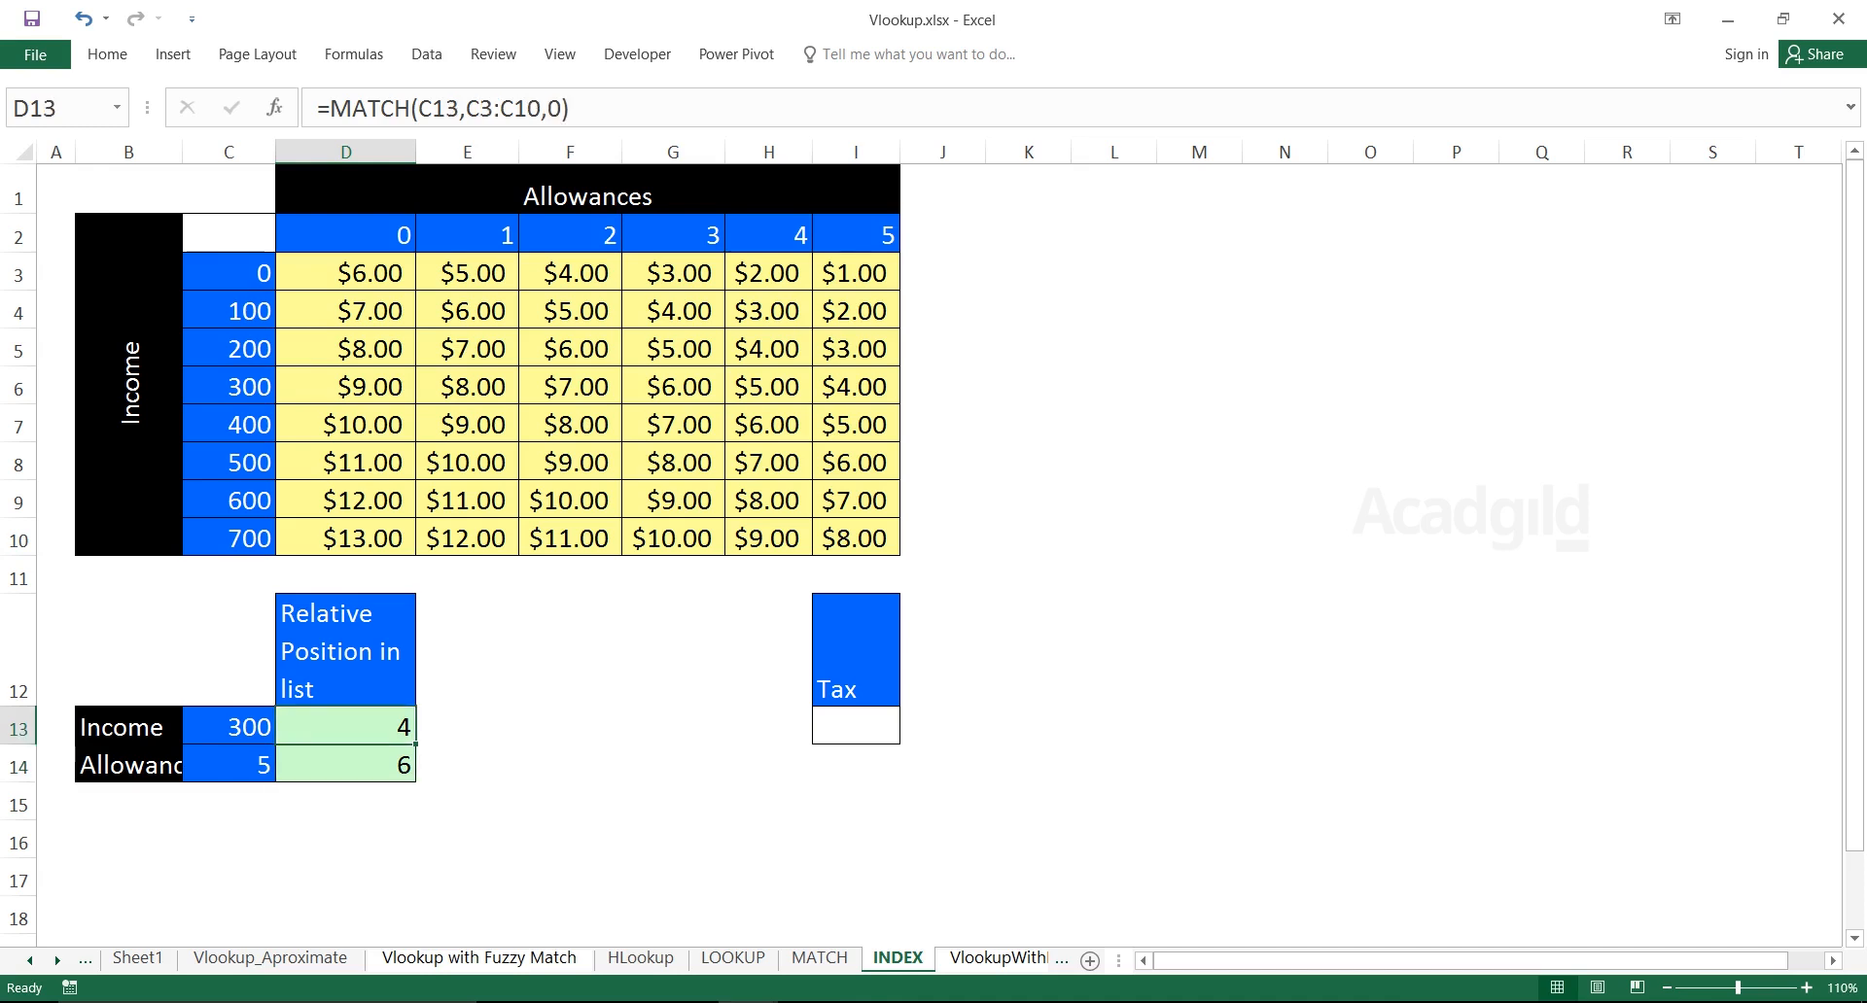
key("shift+Down")
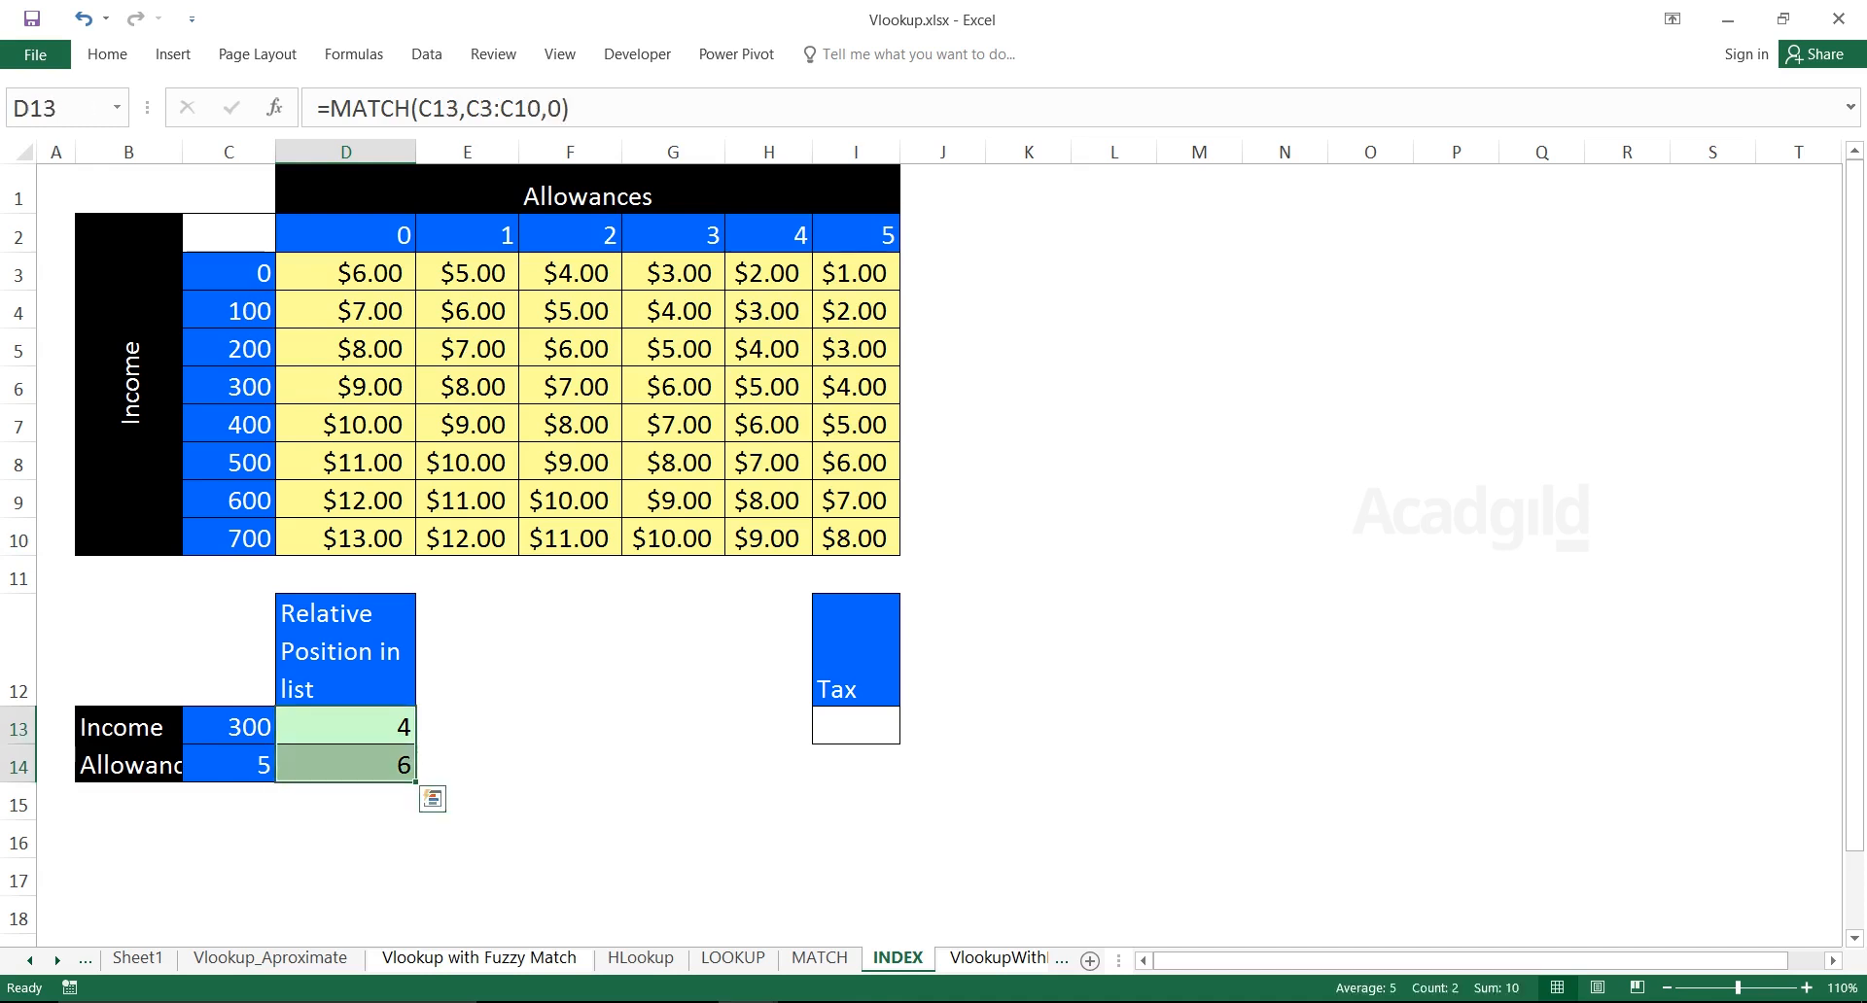
key("shift+Up")
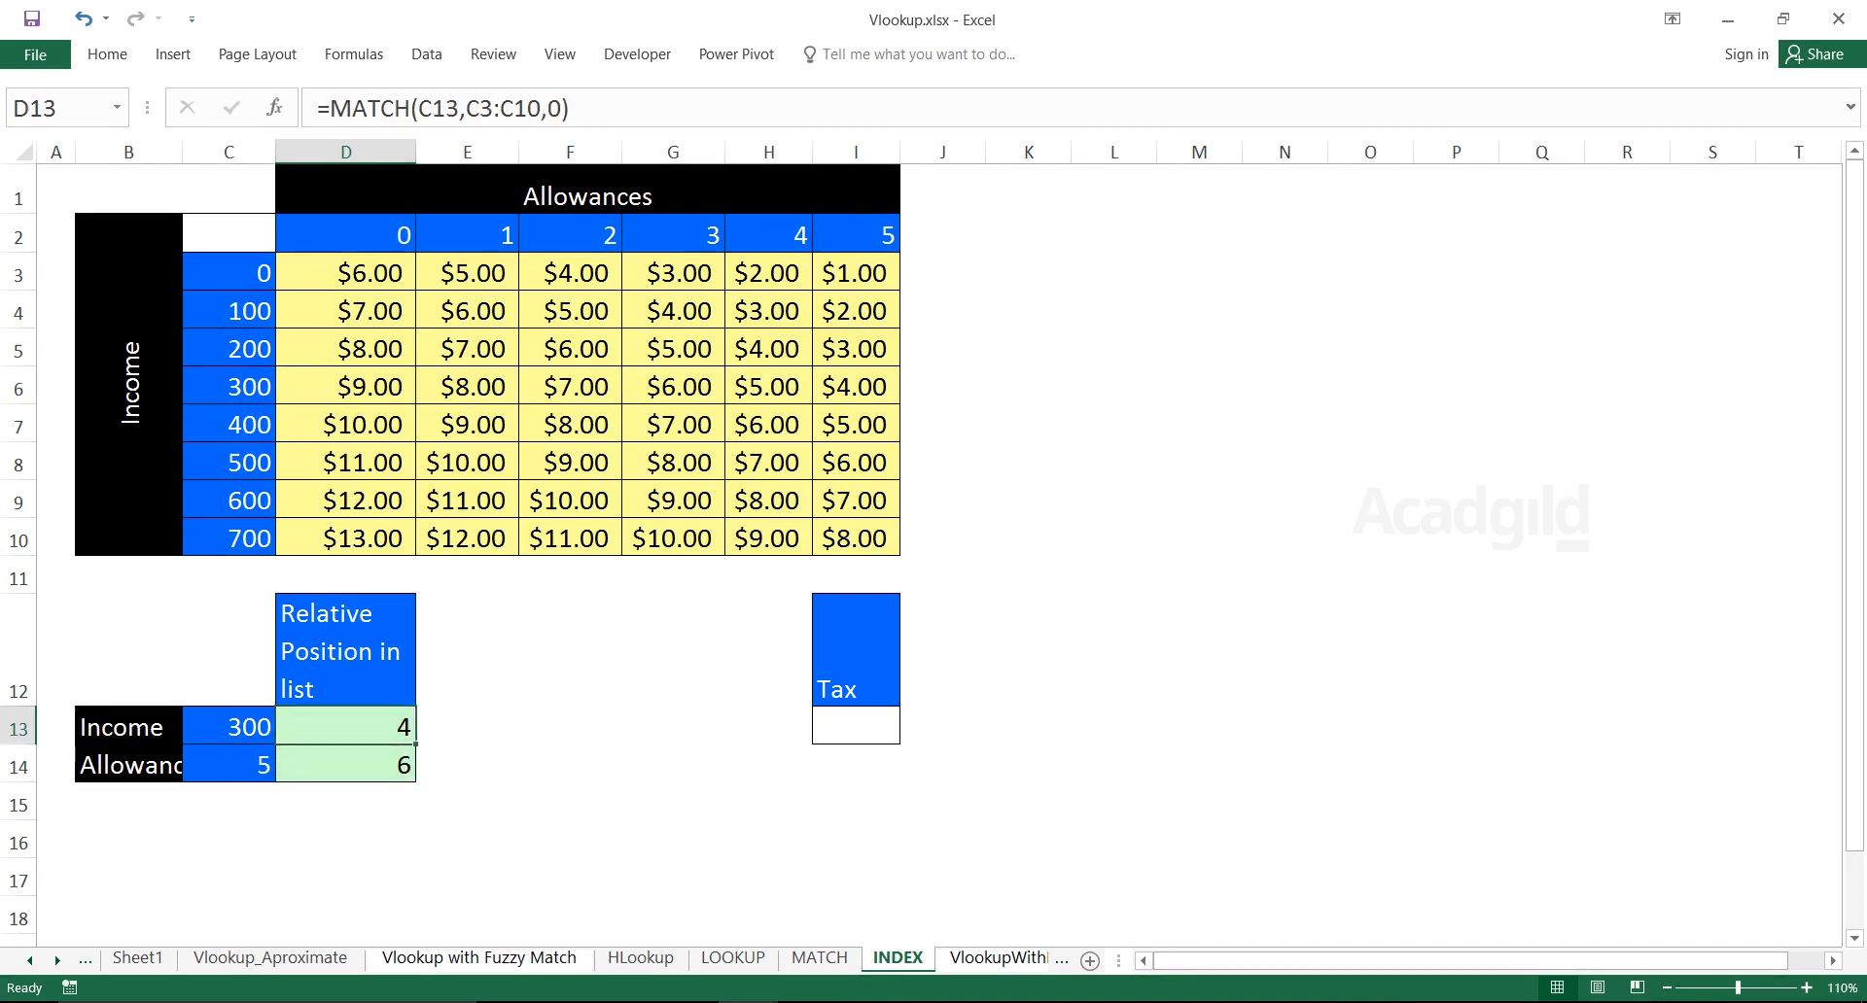
key("Left")
key("shift+Right")
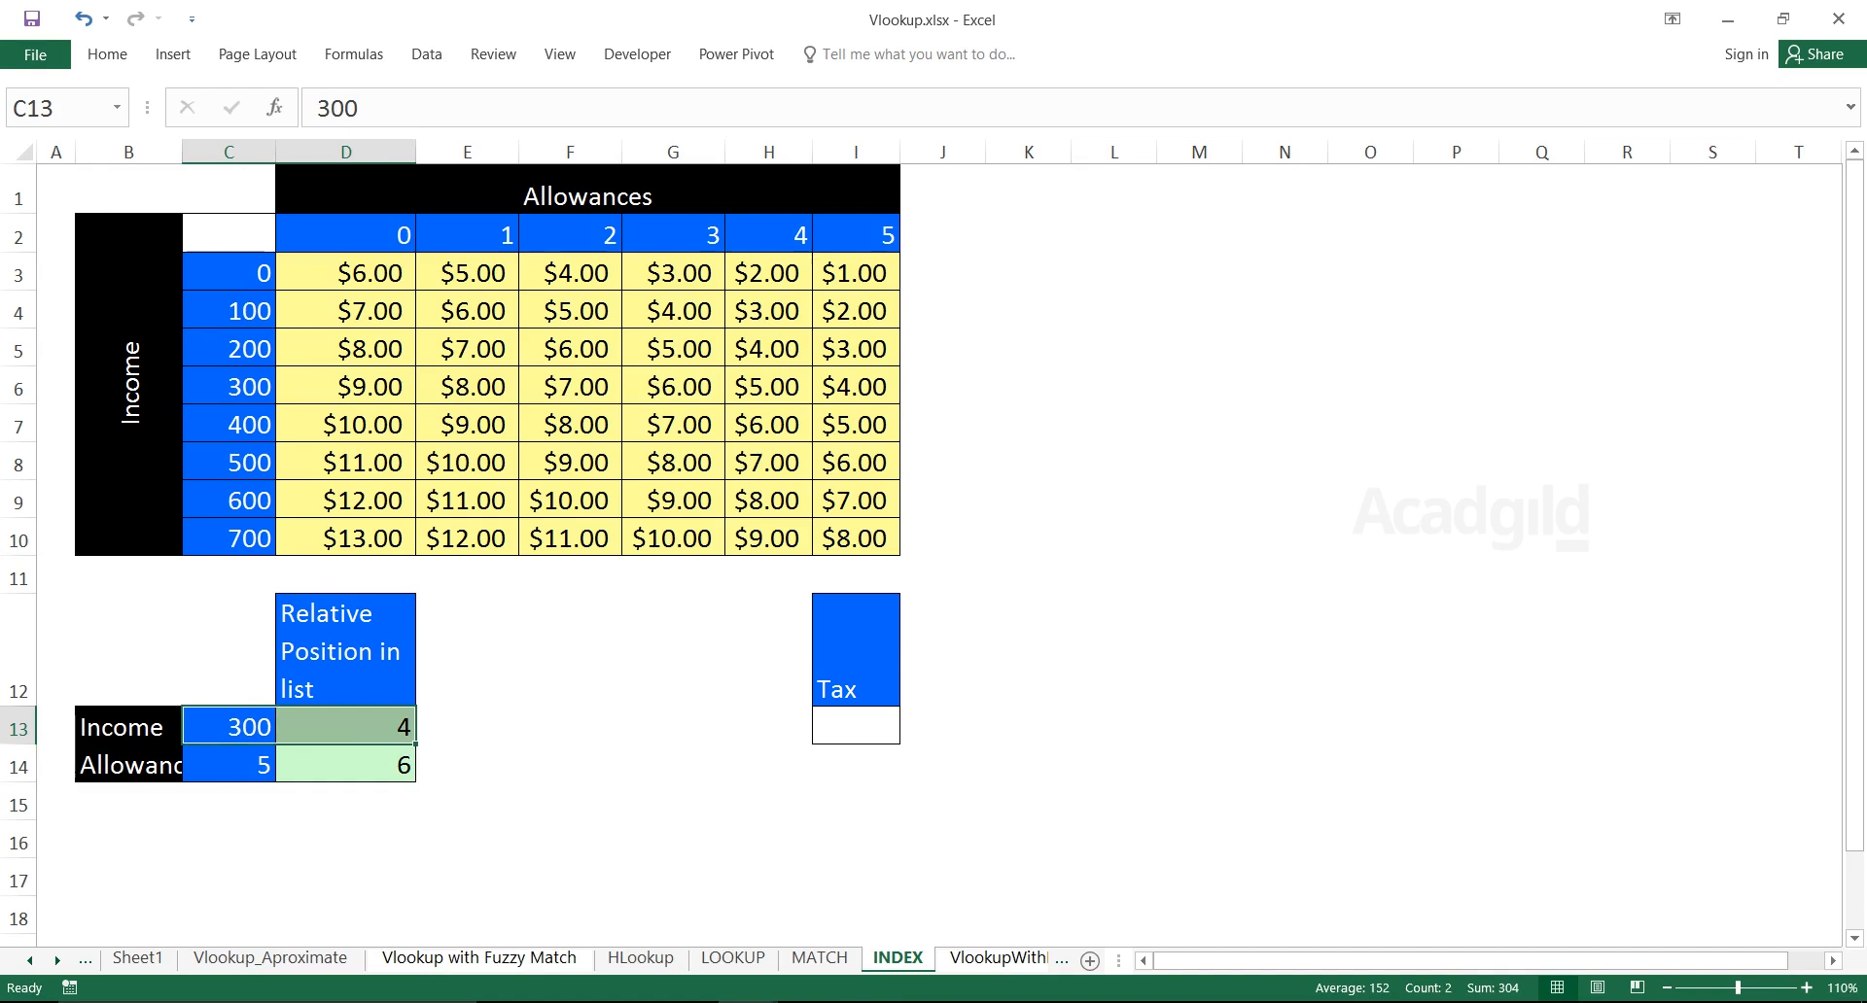
left_click_drag(229, 387, 856, 387)
left_click_drag(856, 234, 856, 538)
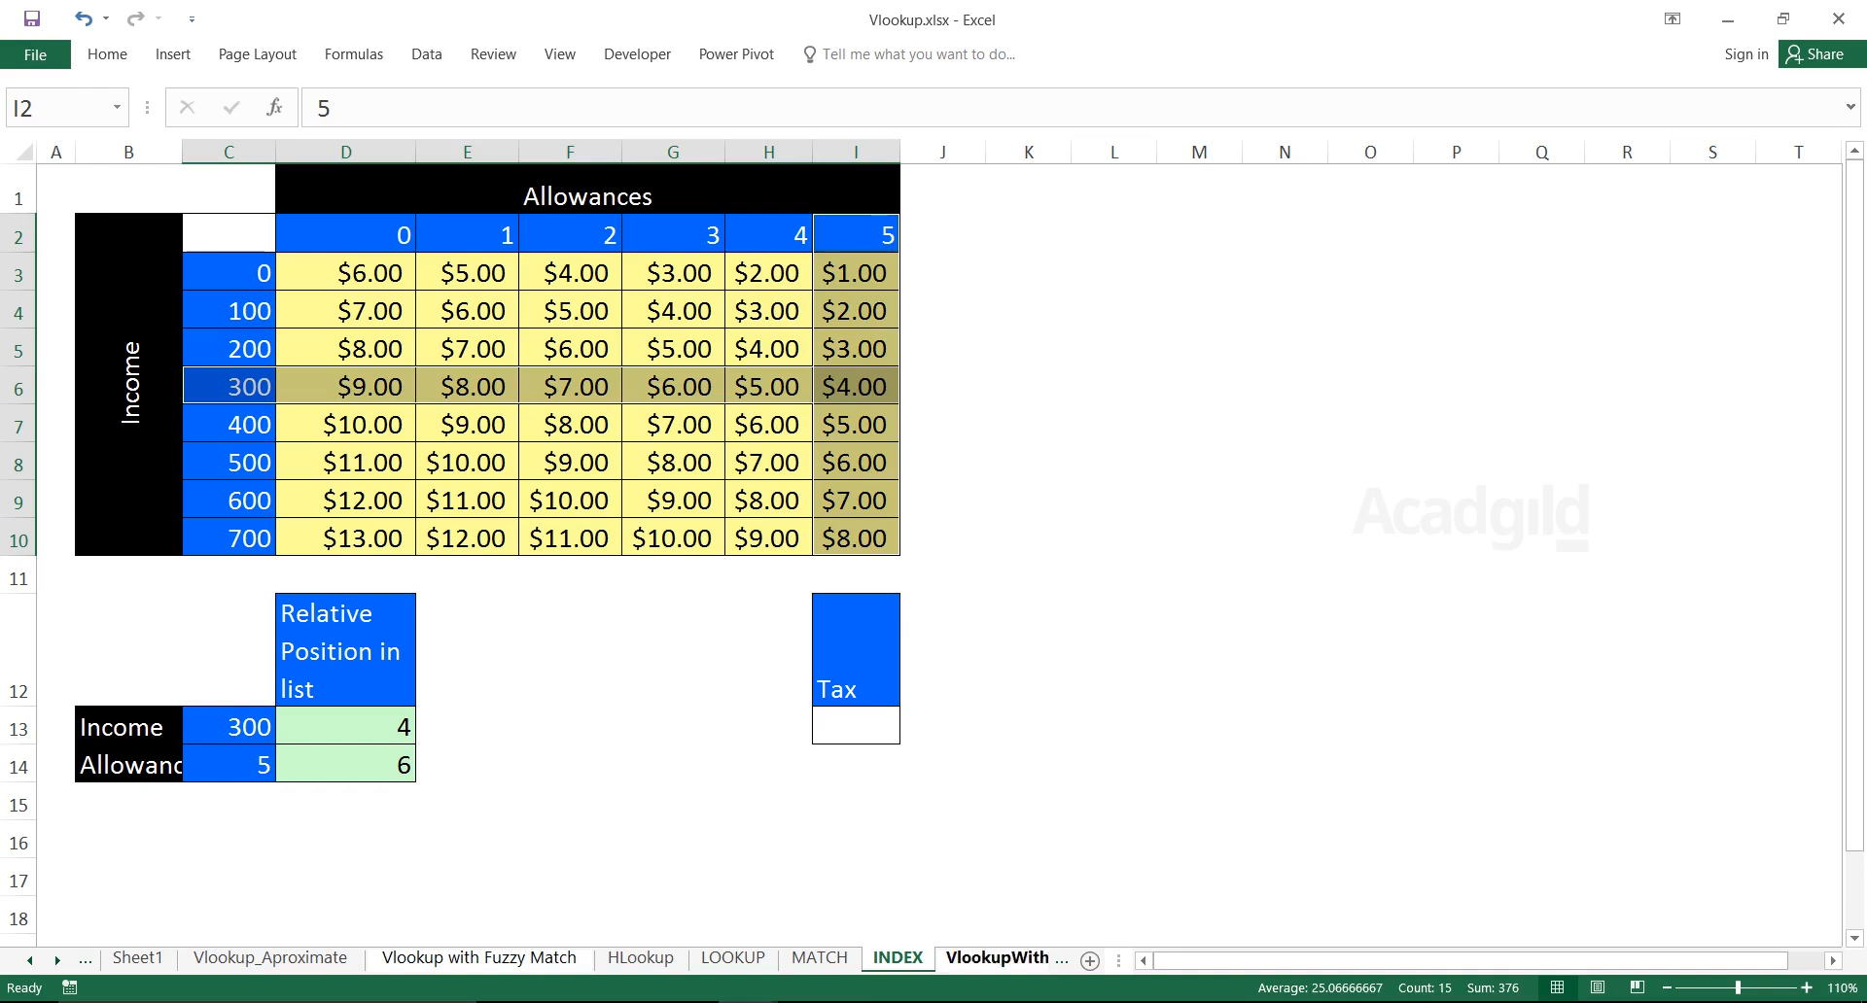
Enter =INDEX(D3:I10,D13,D14) in the Tax cell I13 to look up the tax from the row and column positions
left_click(855, 726)
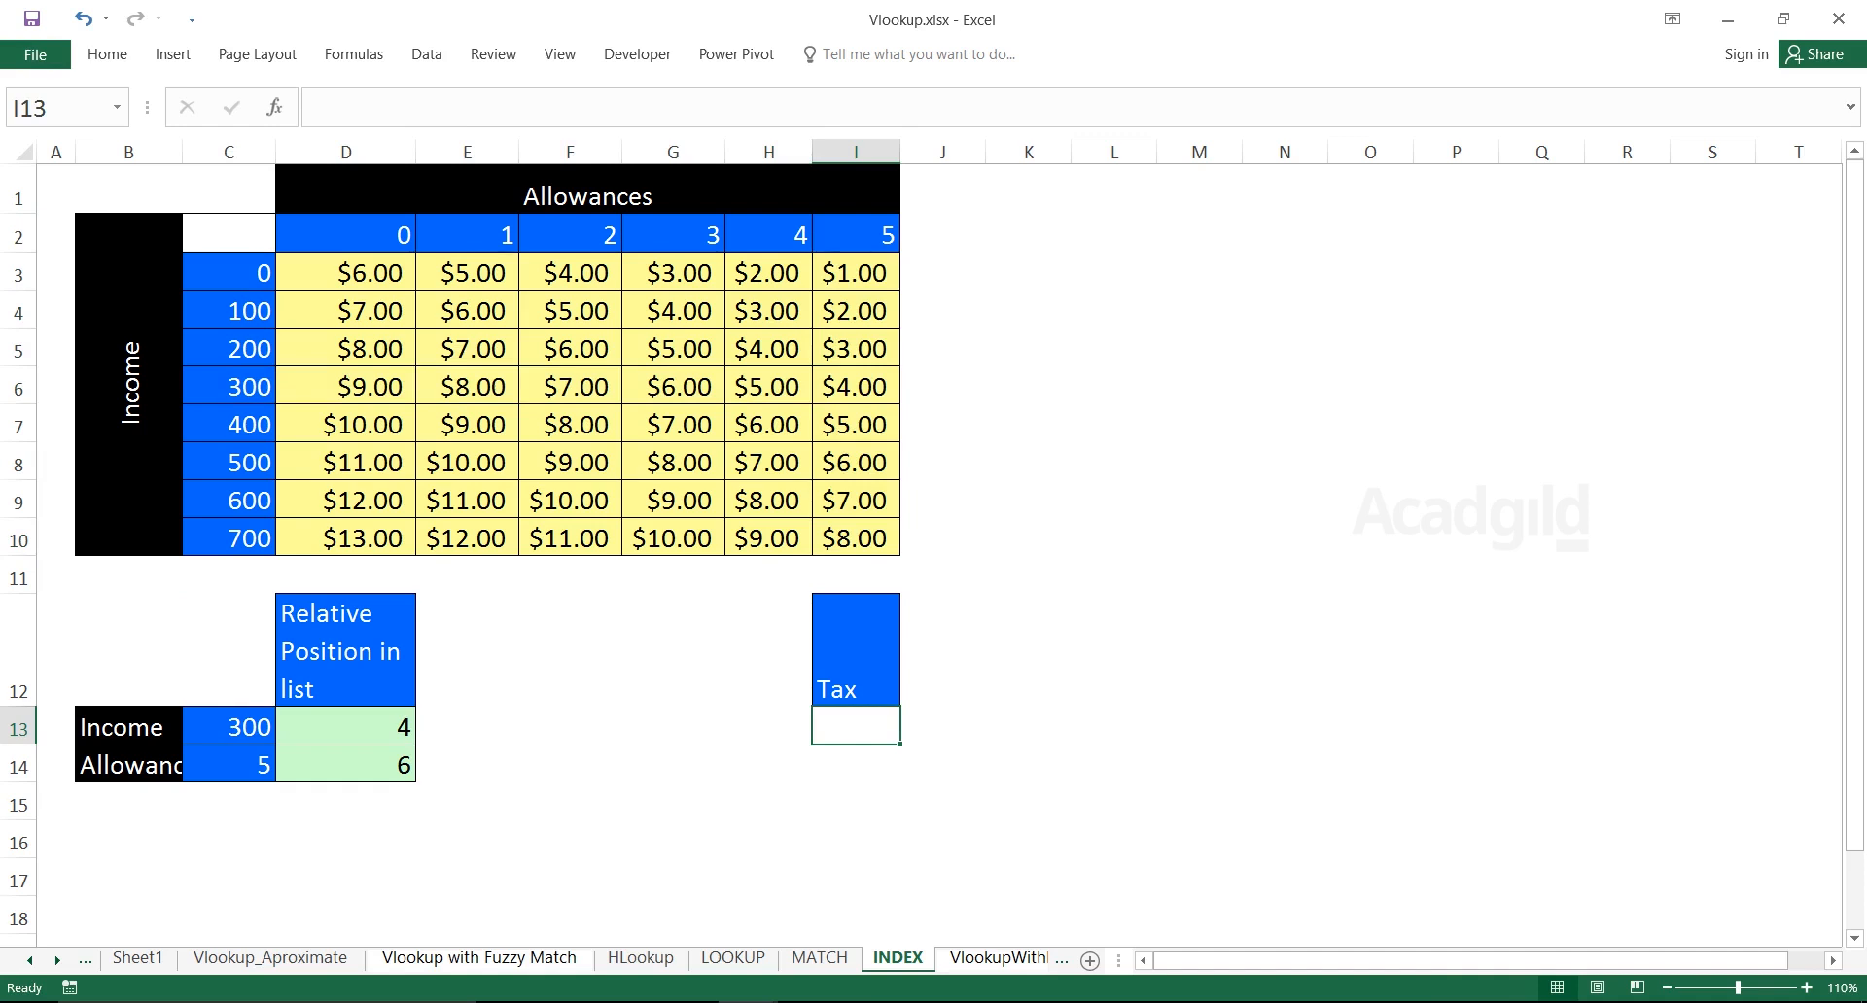
type("=Index")
key("Tab")
key("BackSpace")
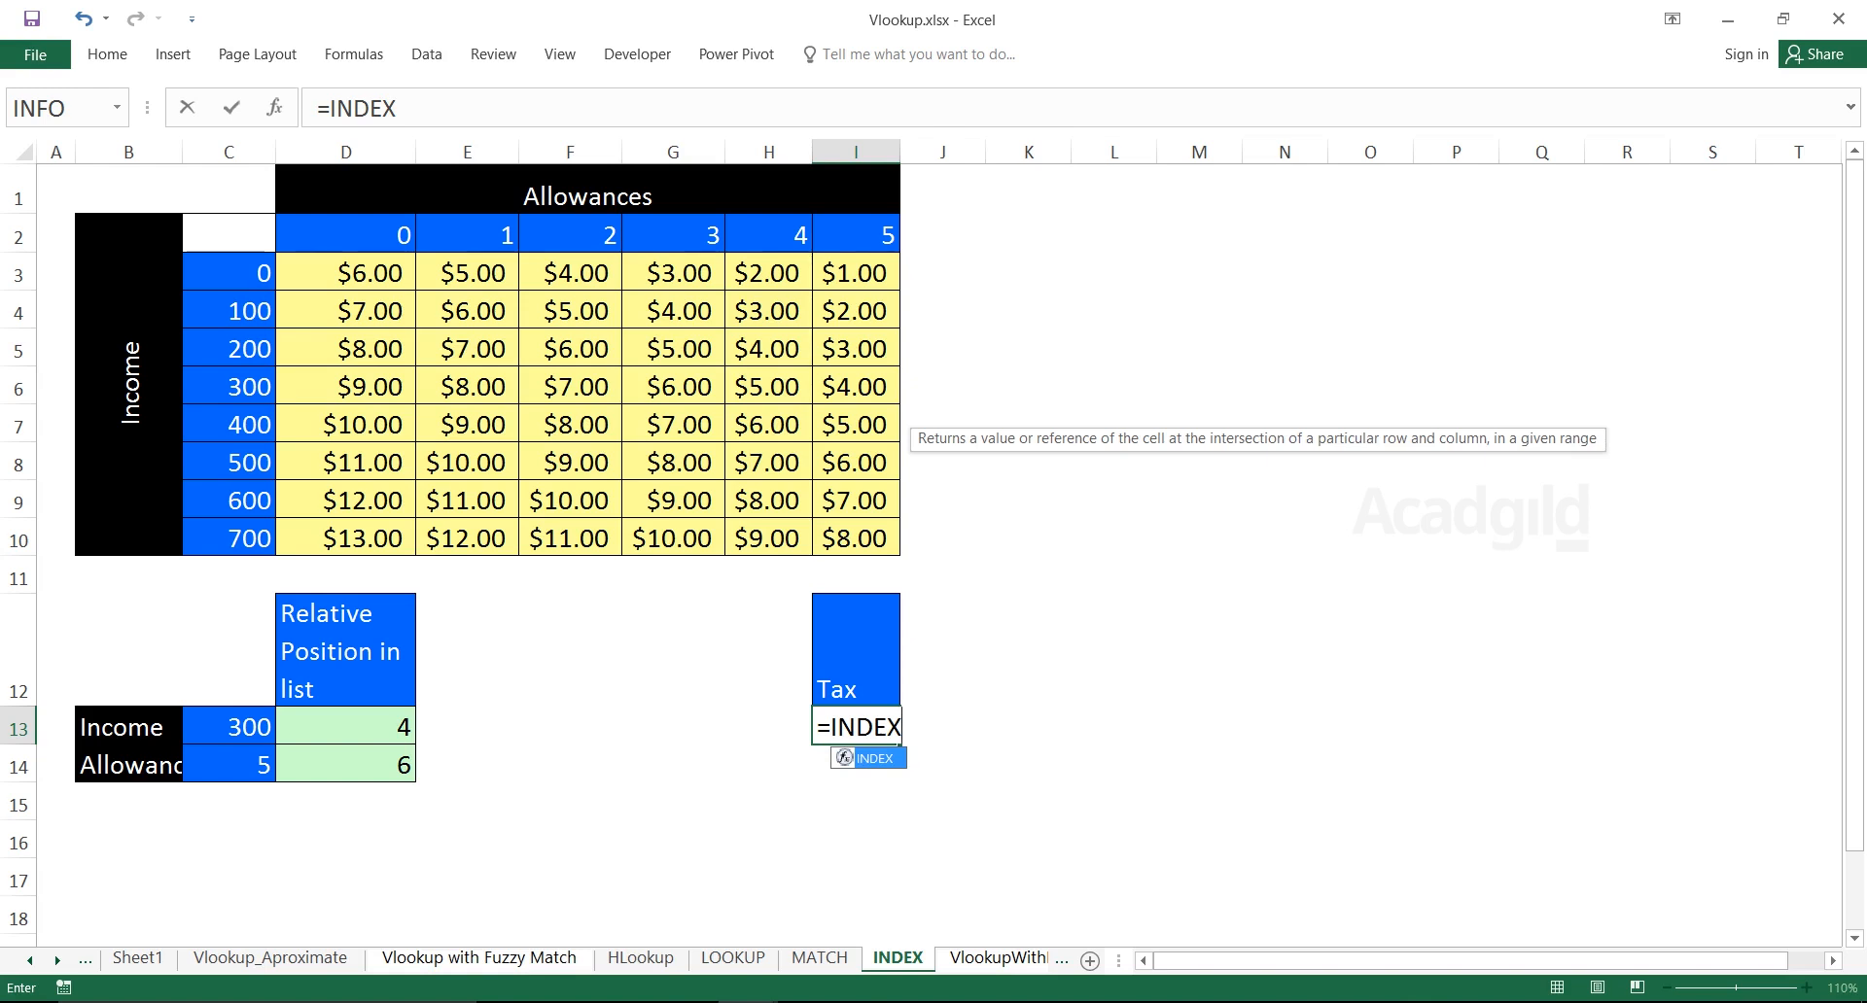
type("(")
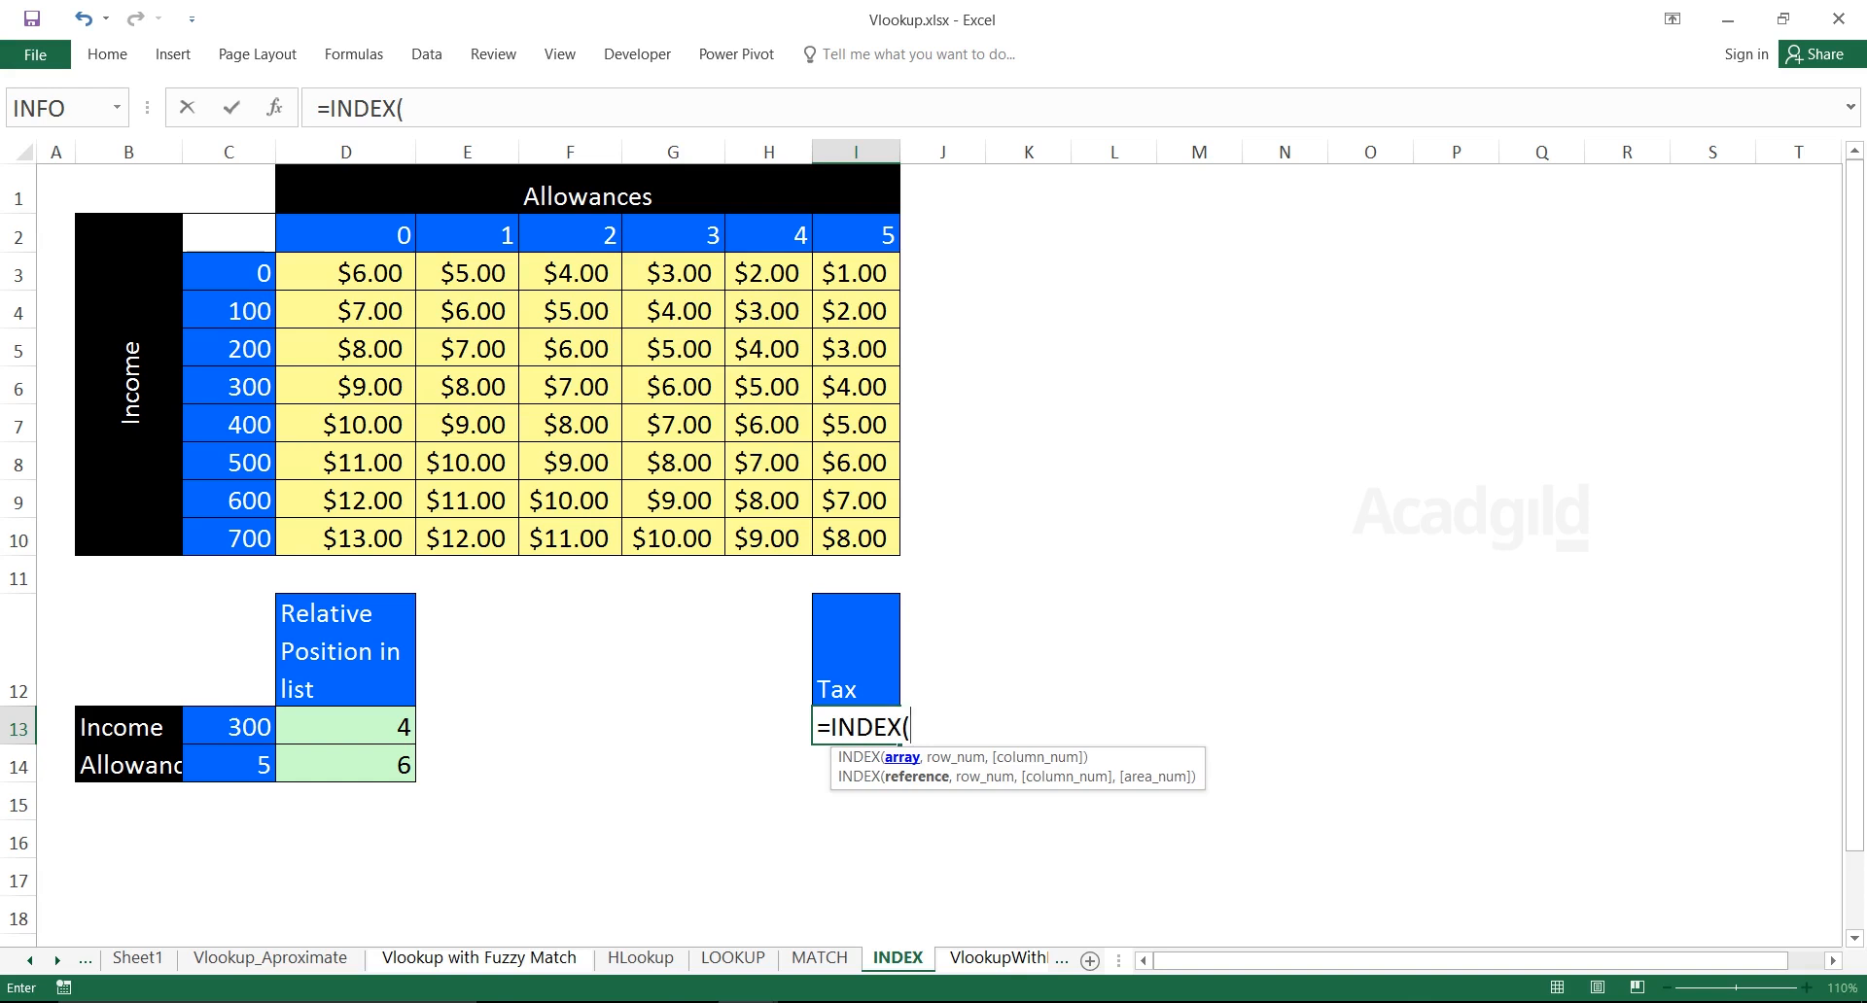
left_click_drag(340, 272, 855, 537)
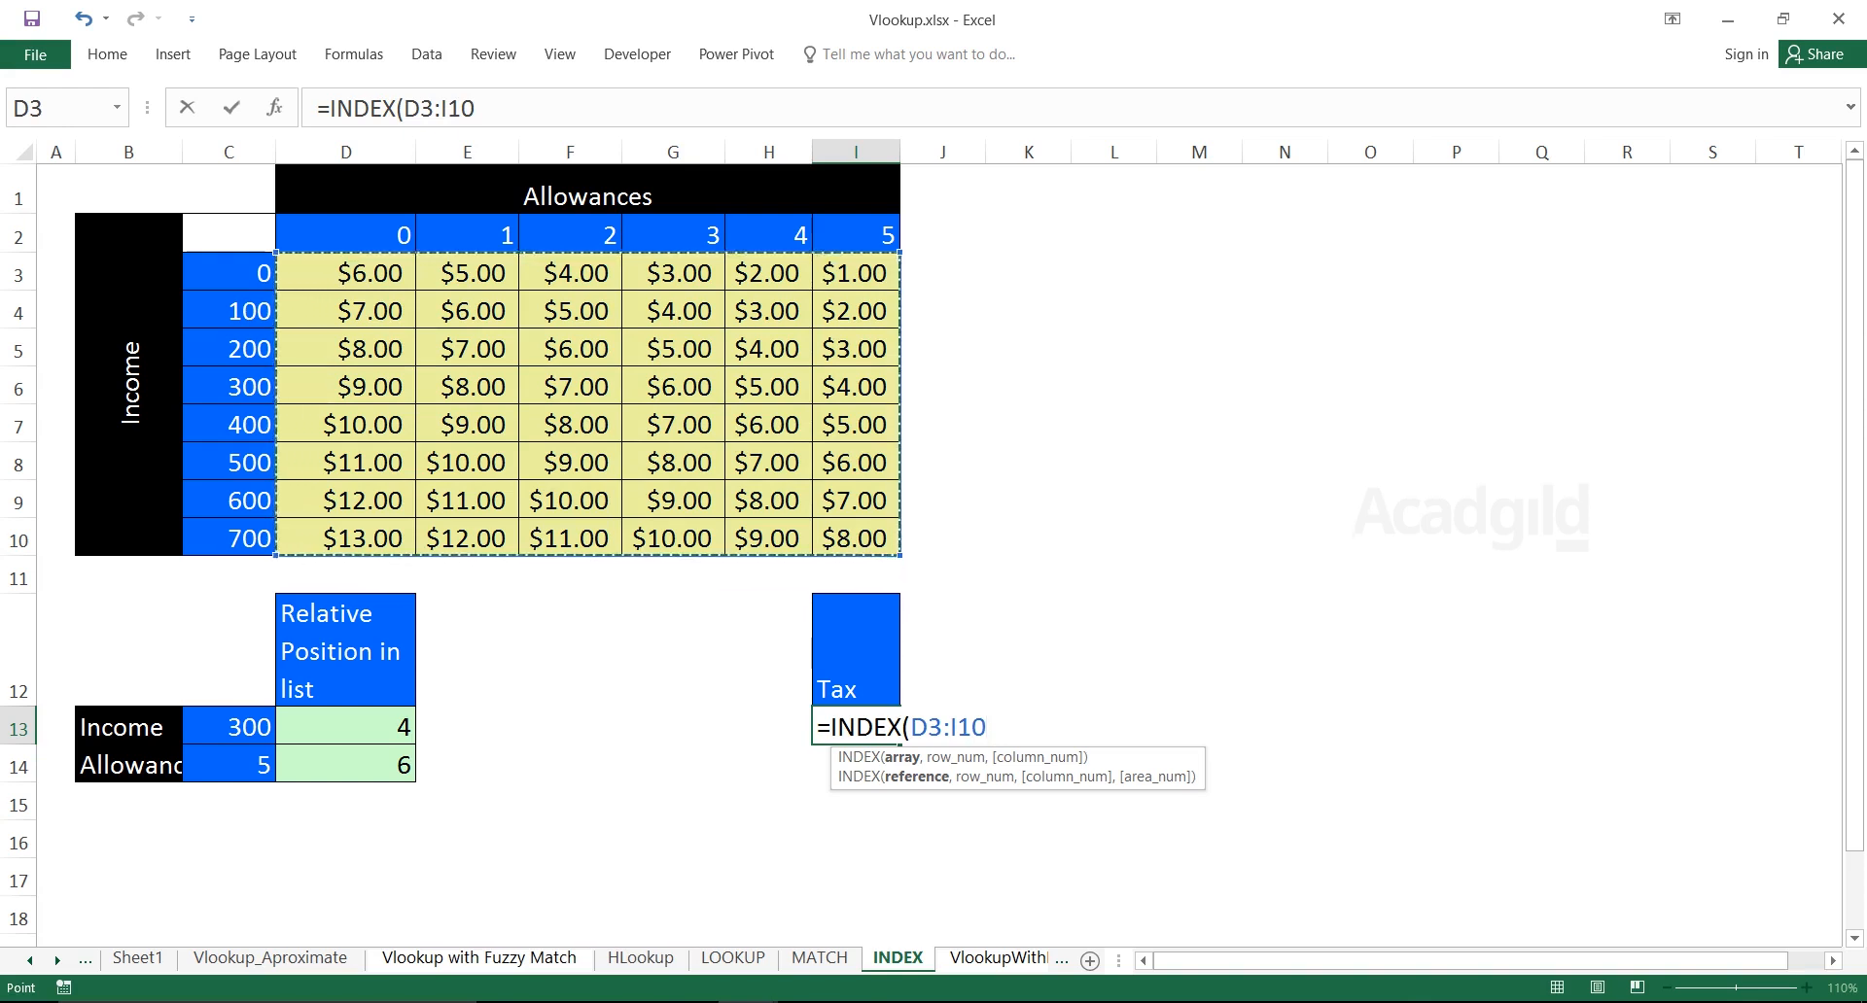
type(",")
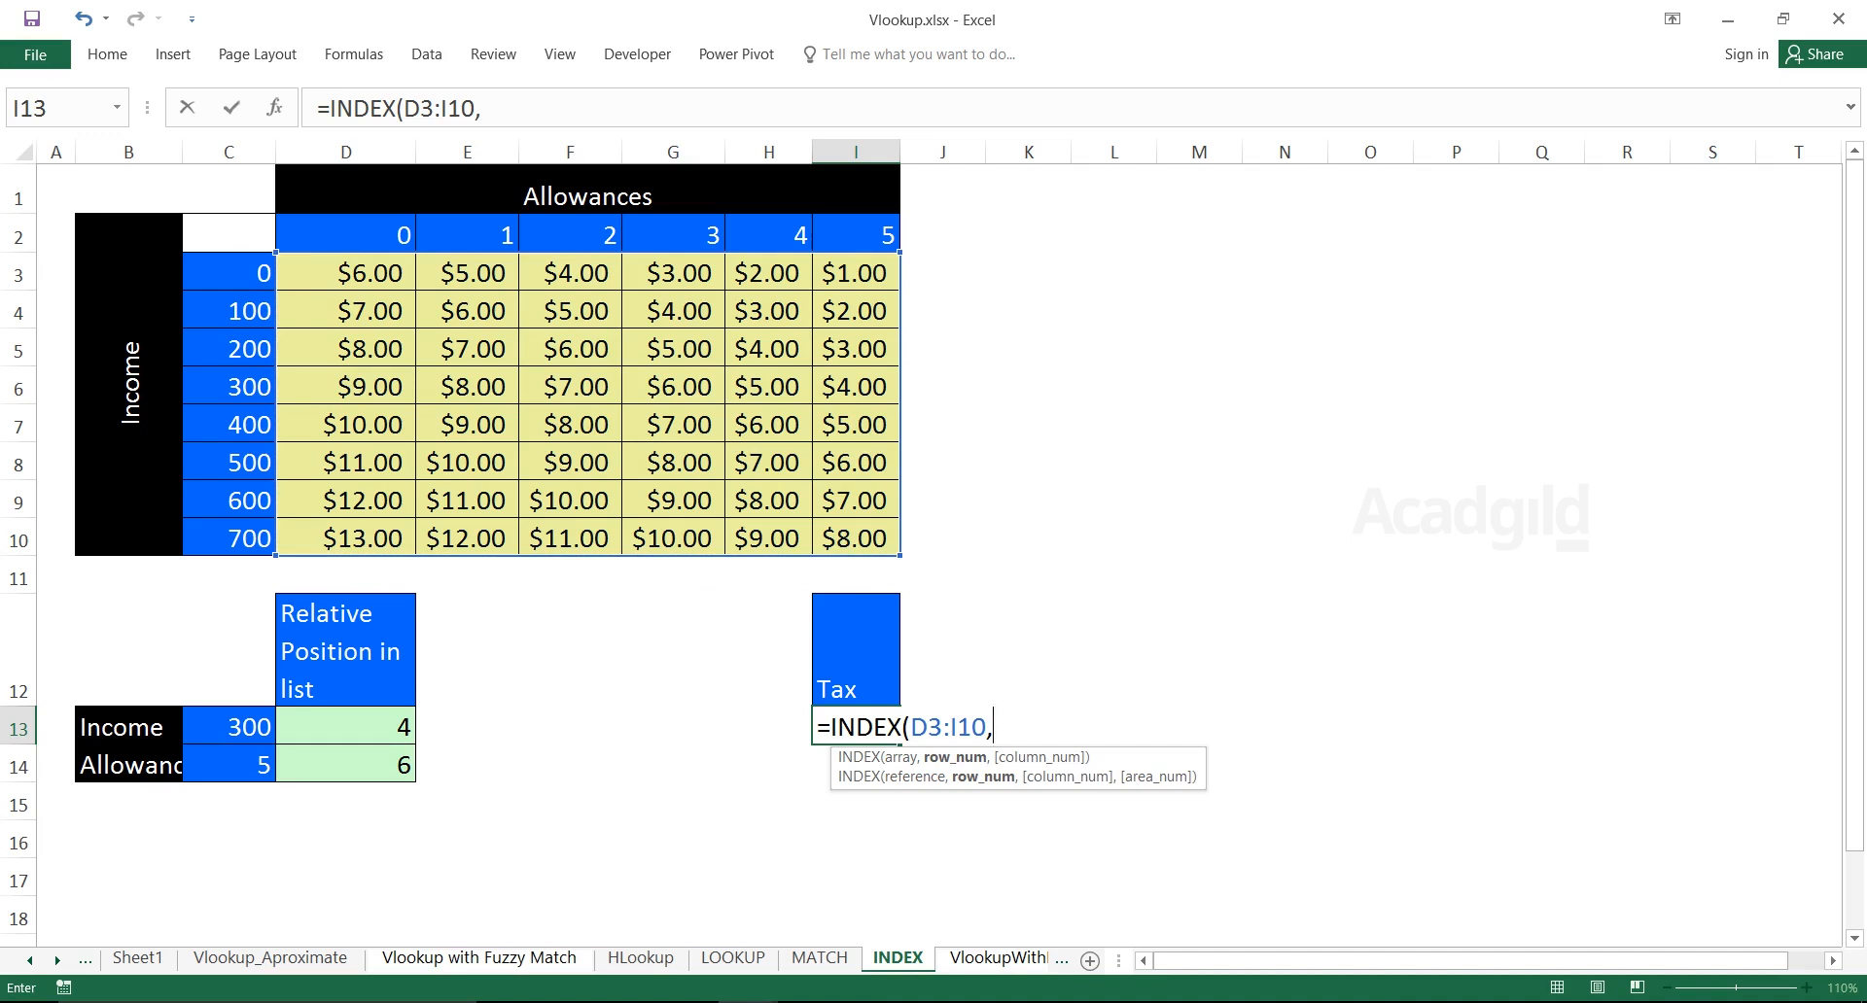
left_click(346, 727)
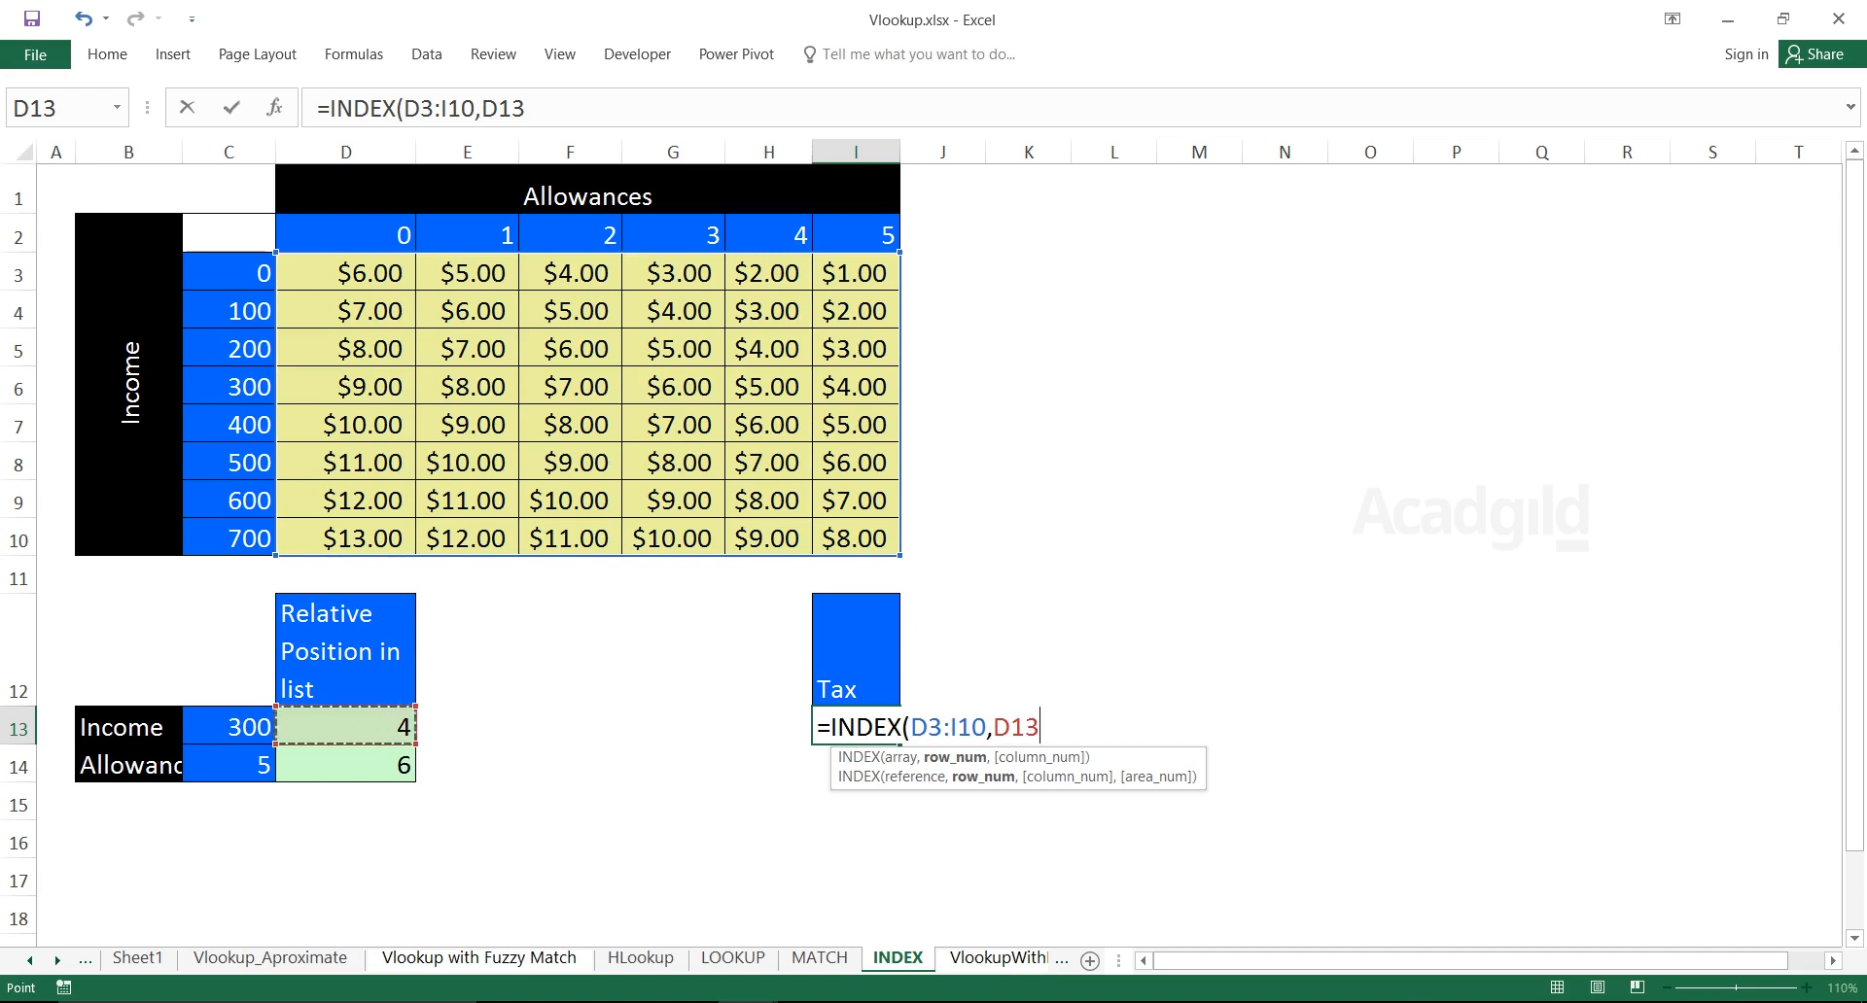
type(",")
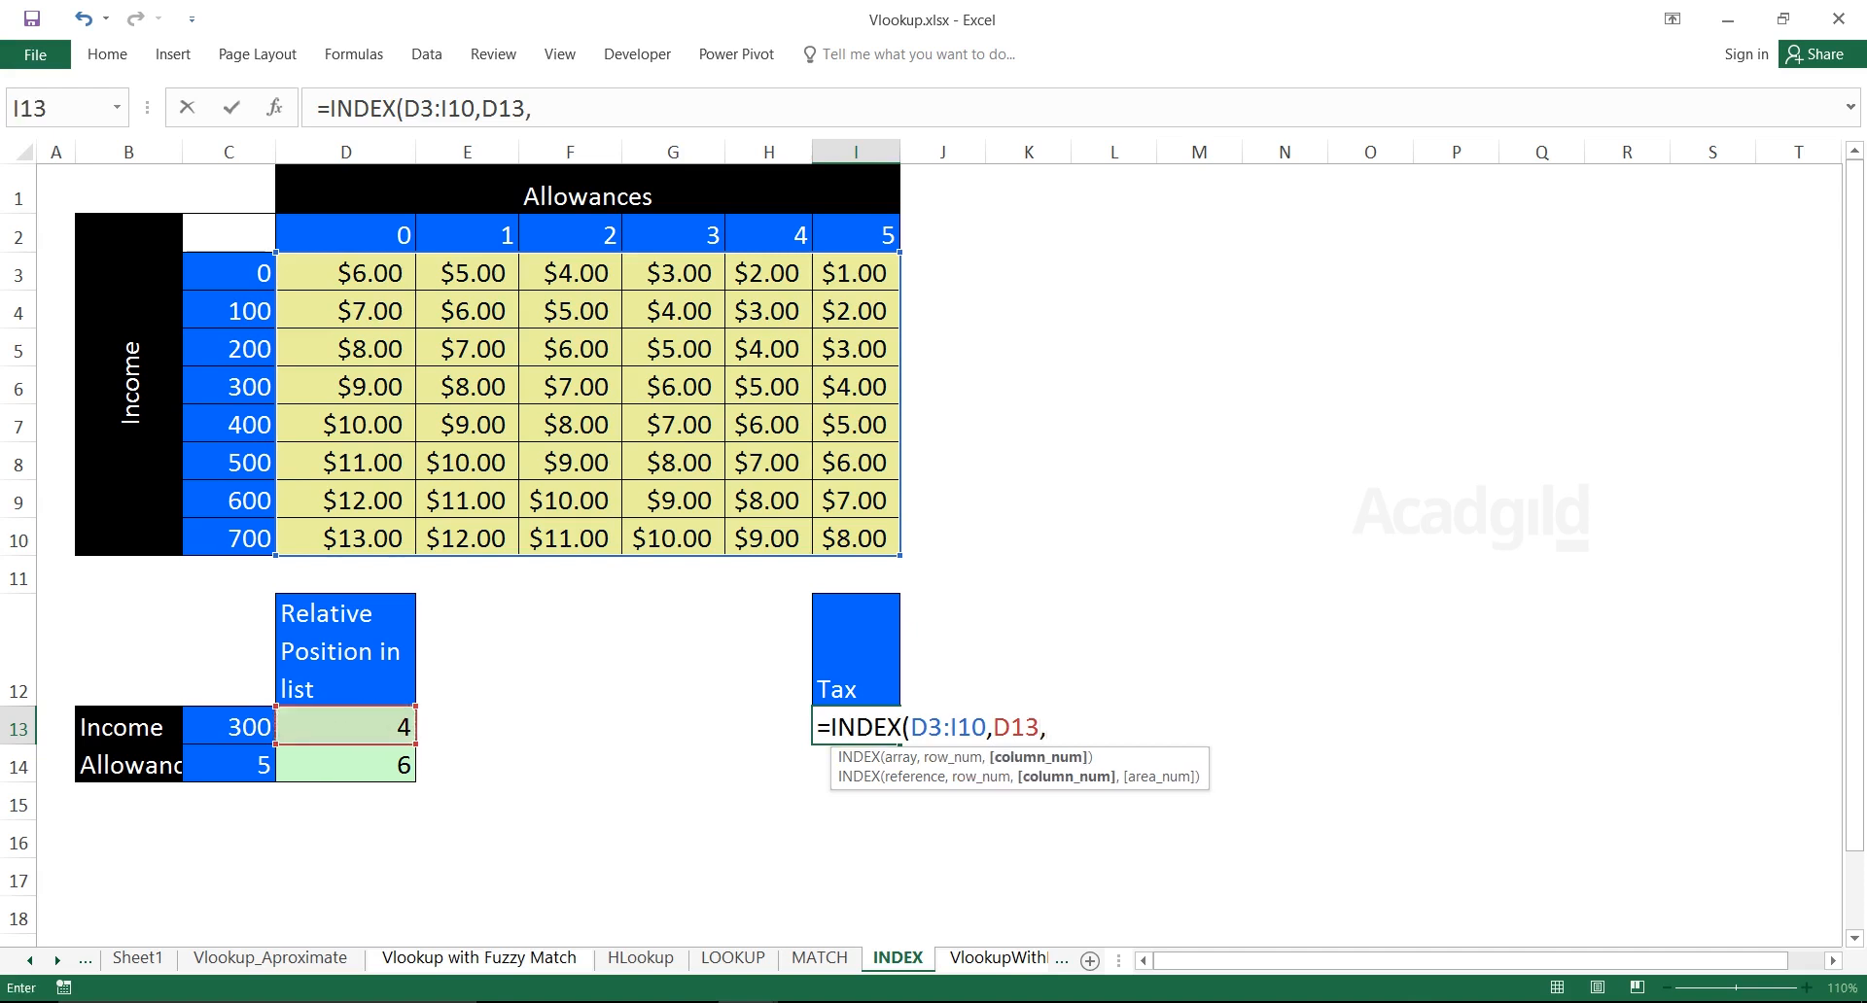
left_click(346, 765)
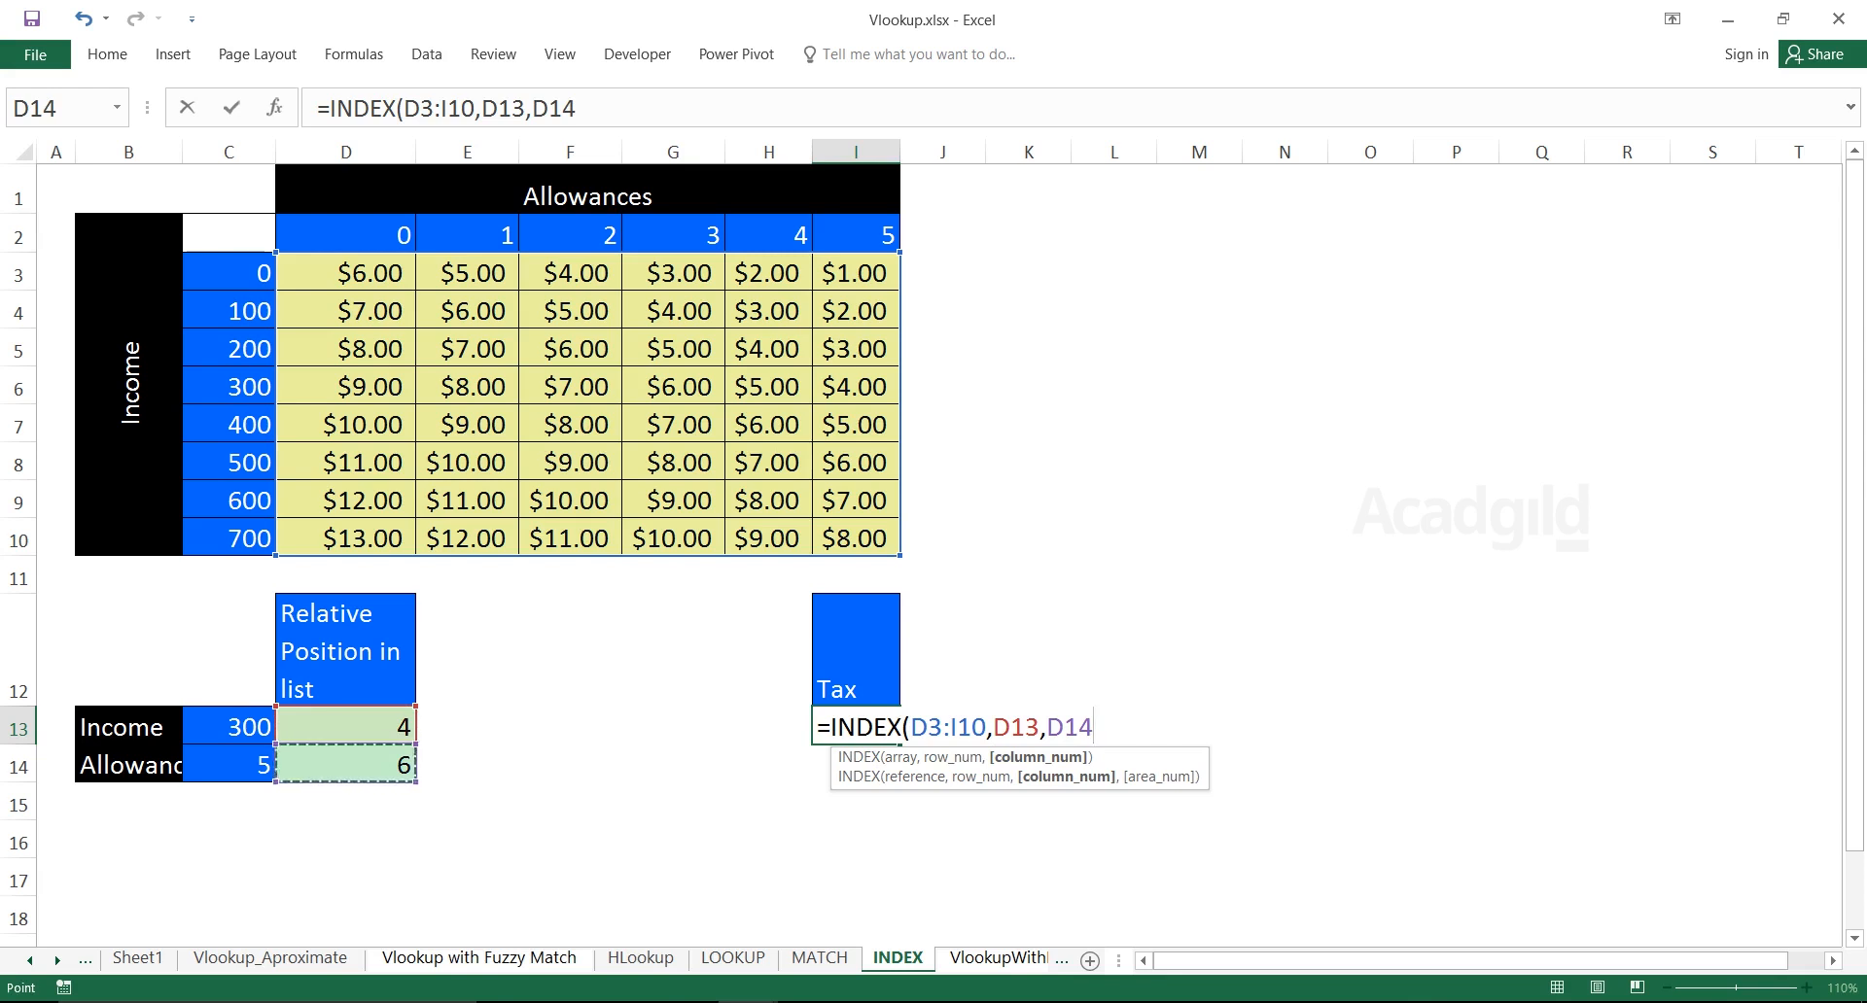
type(")")
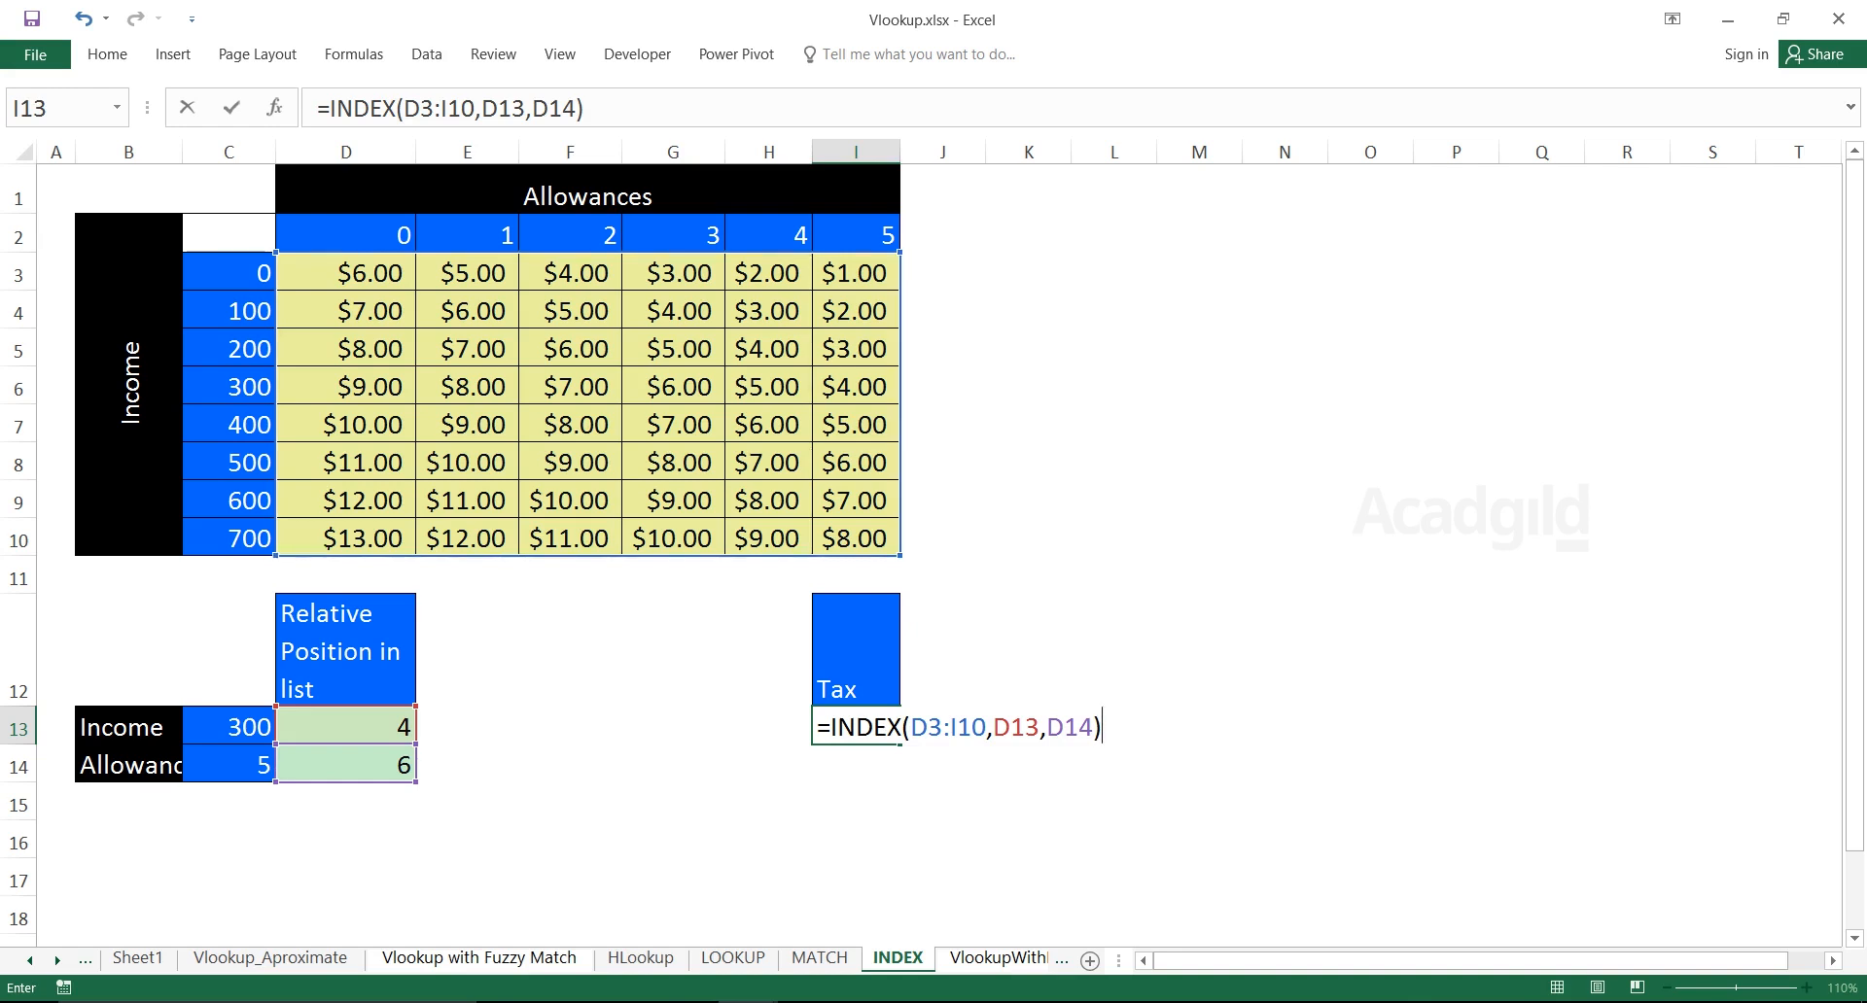
key("Return")
key("Up")
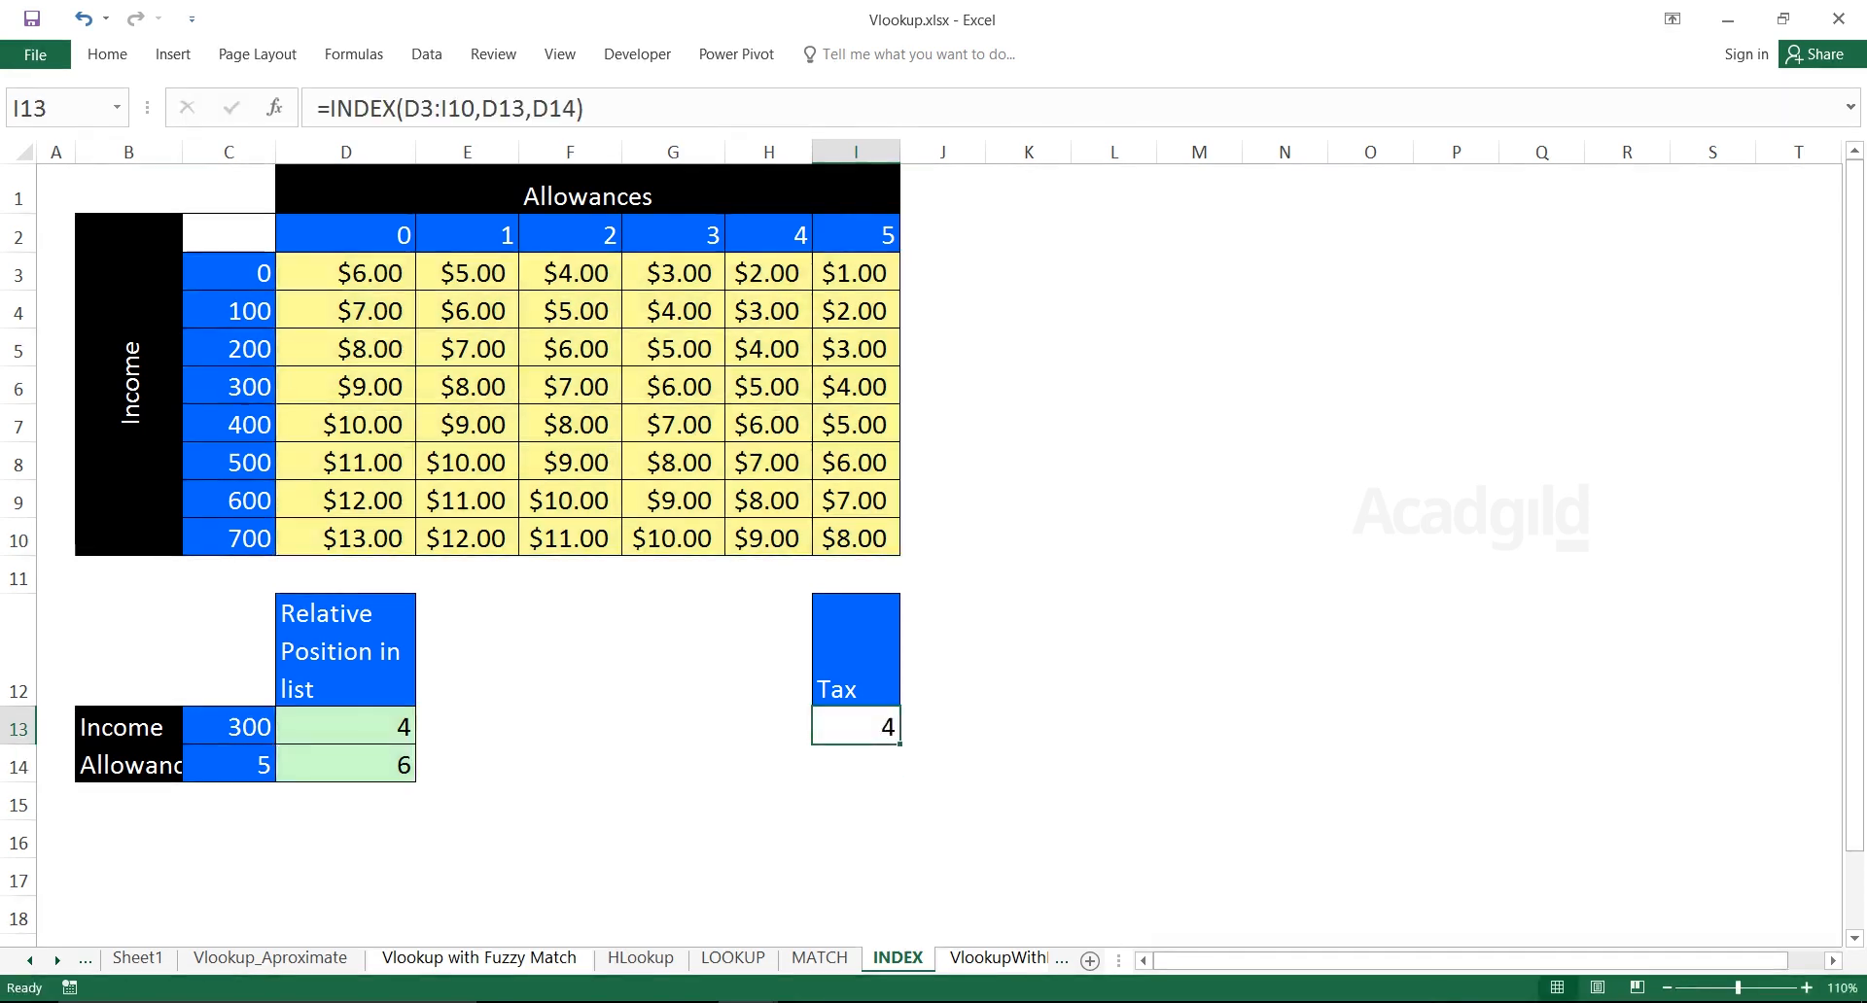
Set the Income lookup value in C13 to 400
left_click(228, 727)
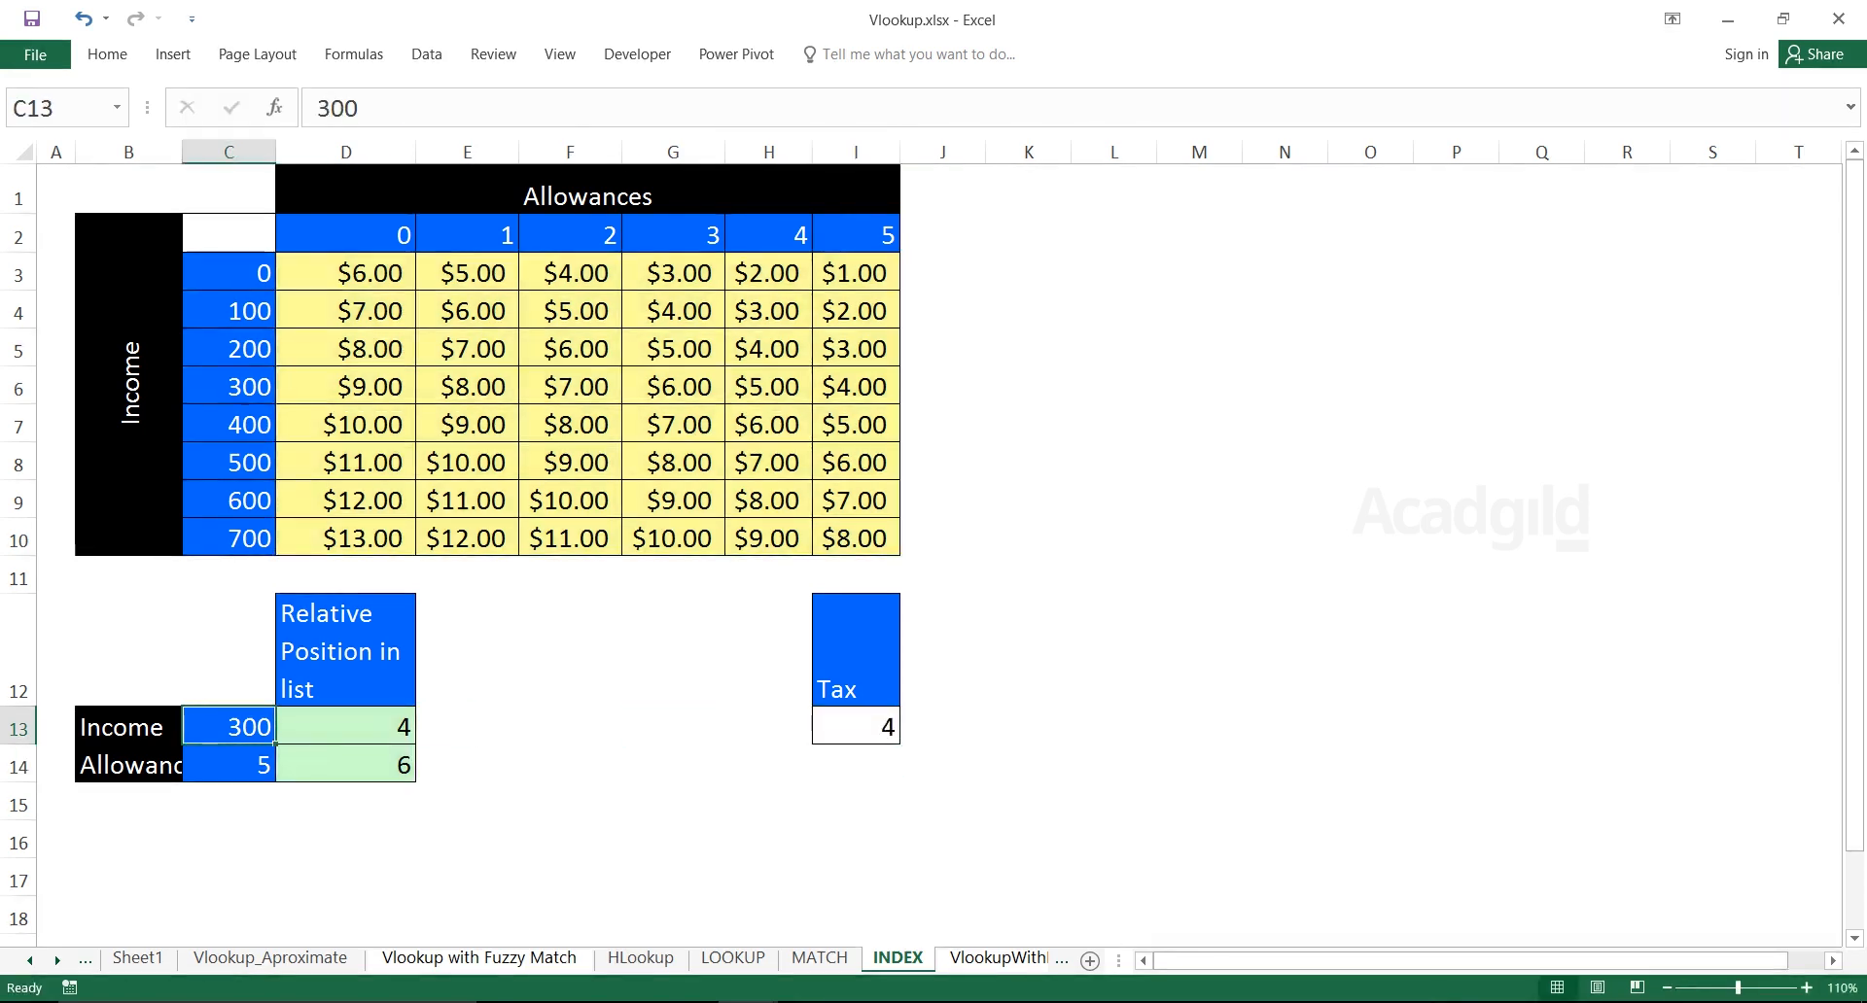
type("400")
key("Return")
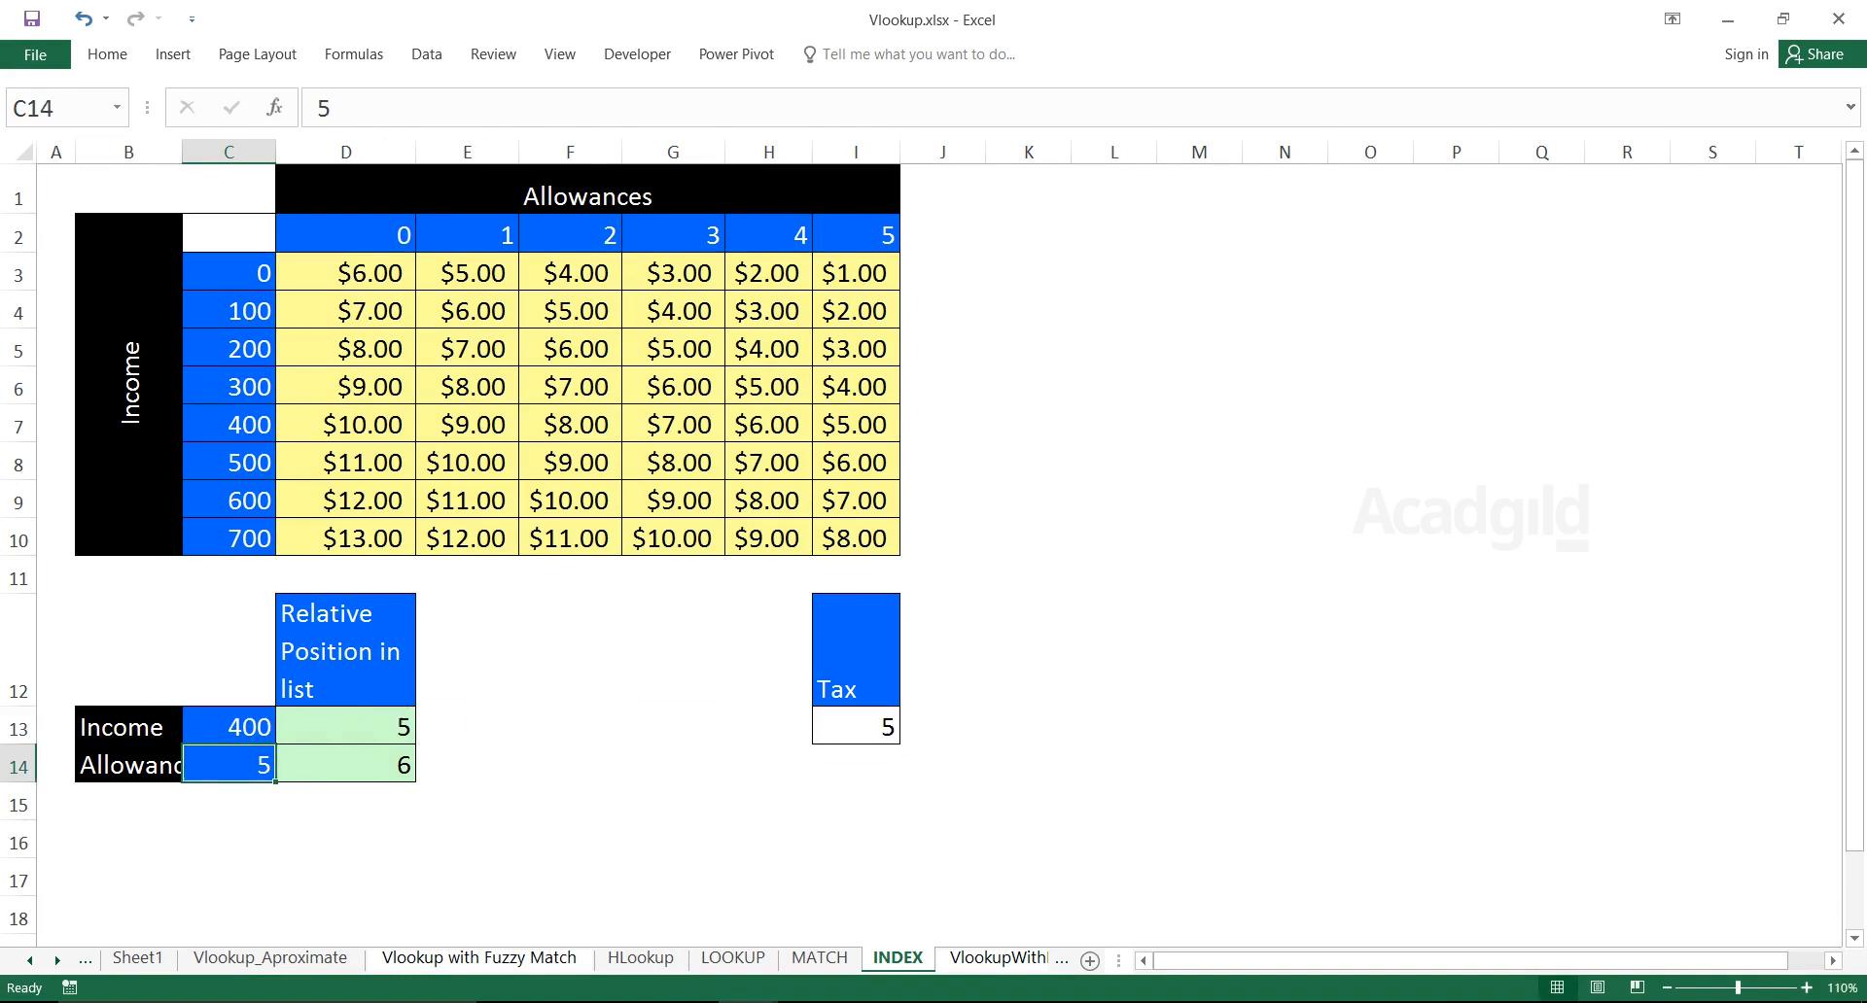
Set the Allowance lookup value in C14 to 2 and select the Tax cell I13
type("2")
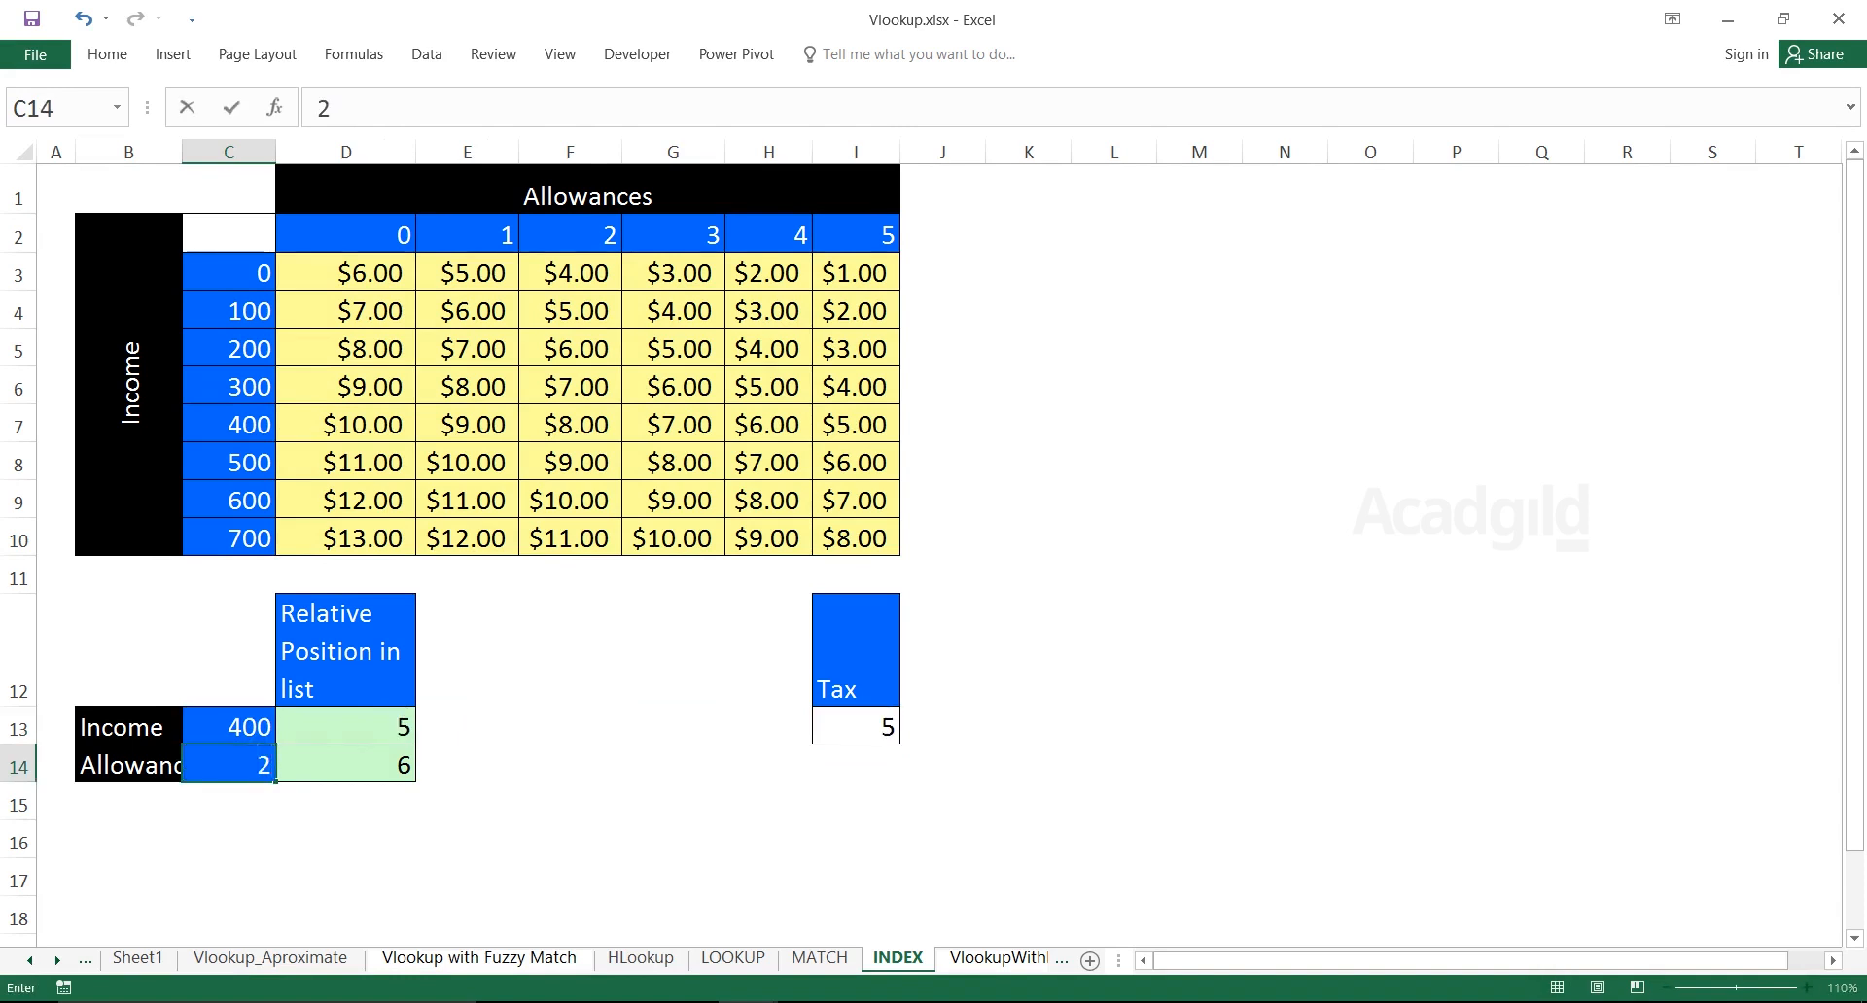
key("Return")
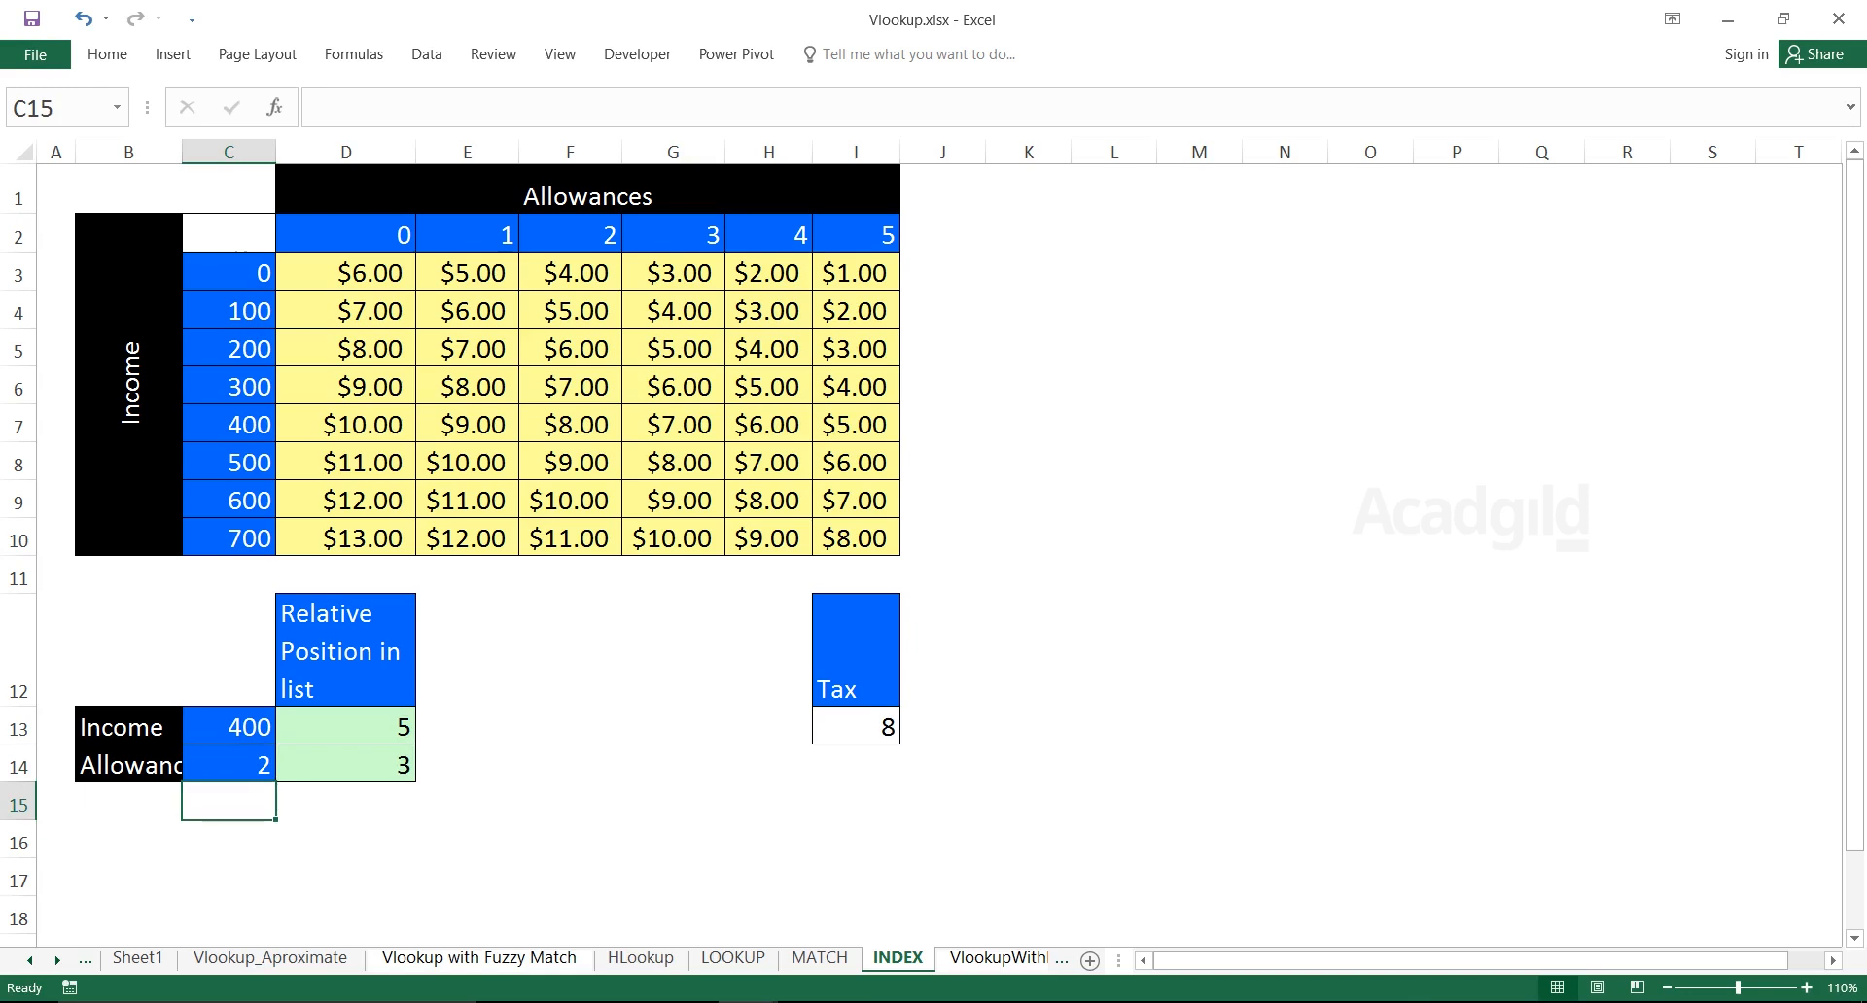
left_click(856, 728)
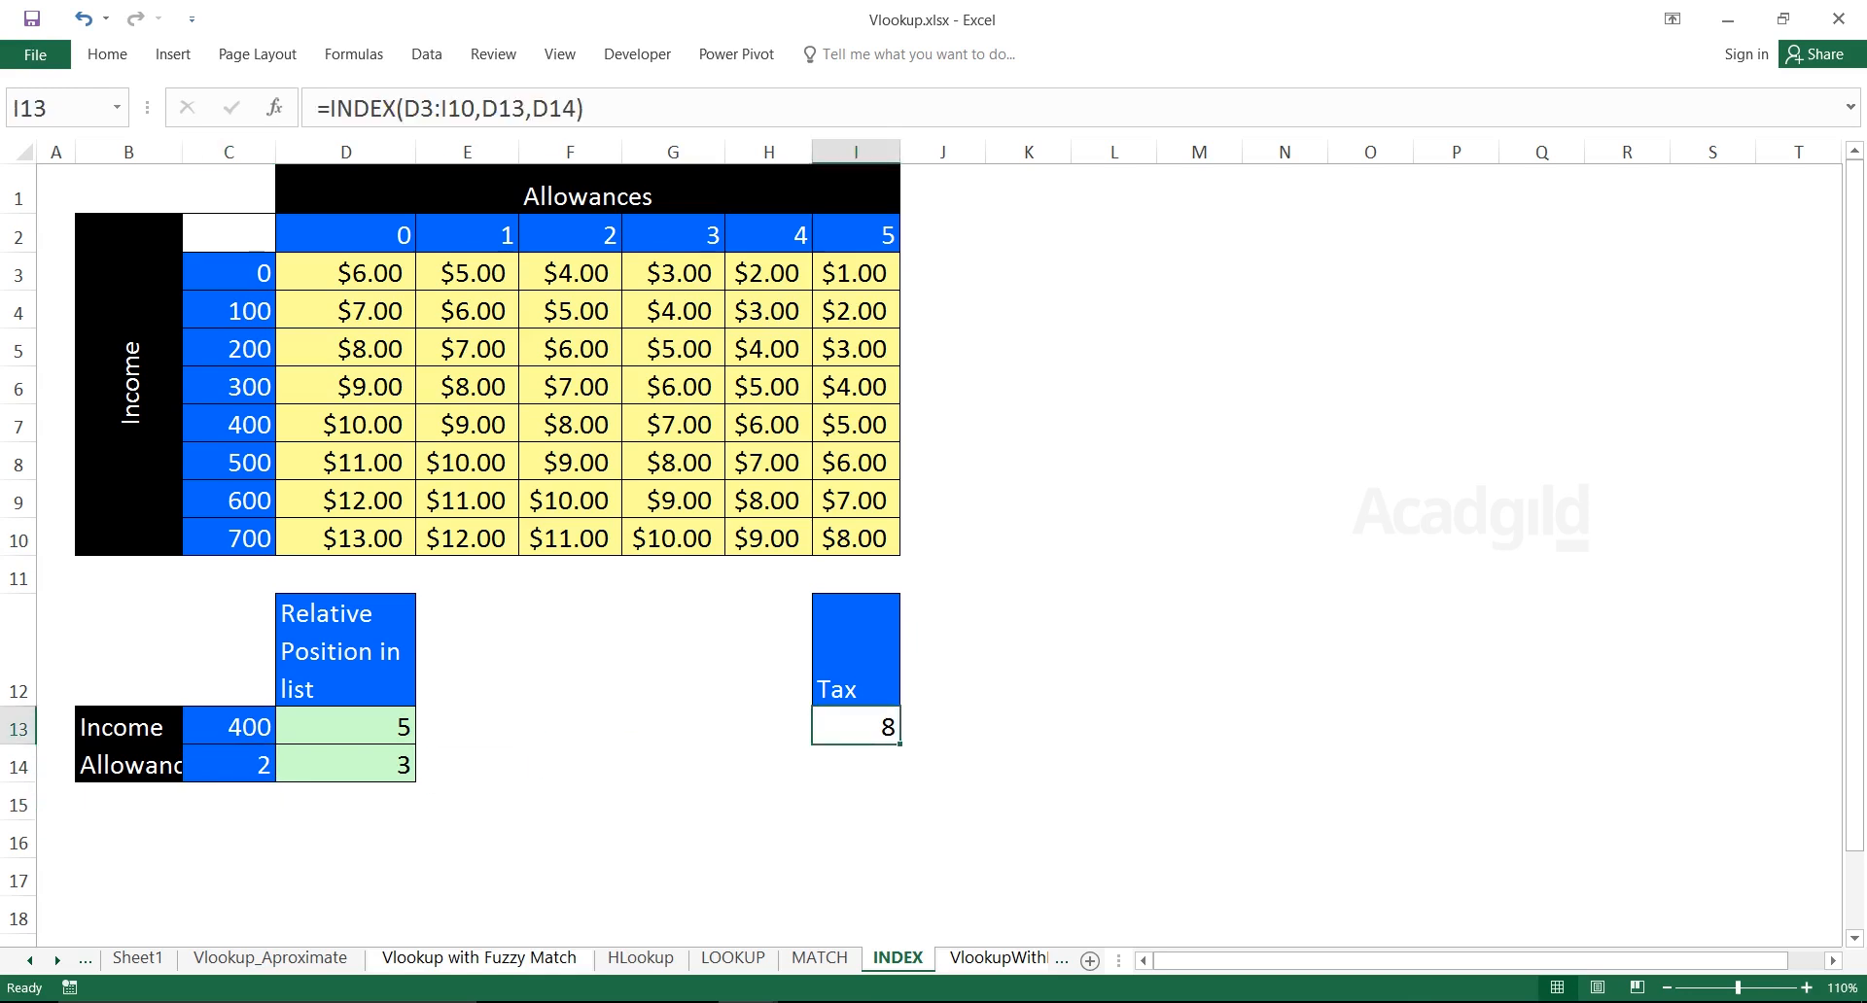
Check the tax and the two relative positions against the table's 400 income row and 2 allowance column
left_click_drag(230, 727, 230, 765)
left_click_drag(326, 727, 325, 766)
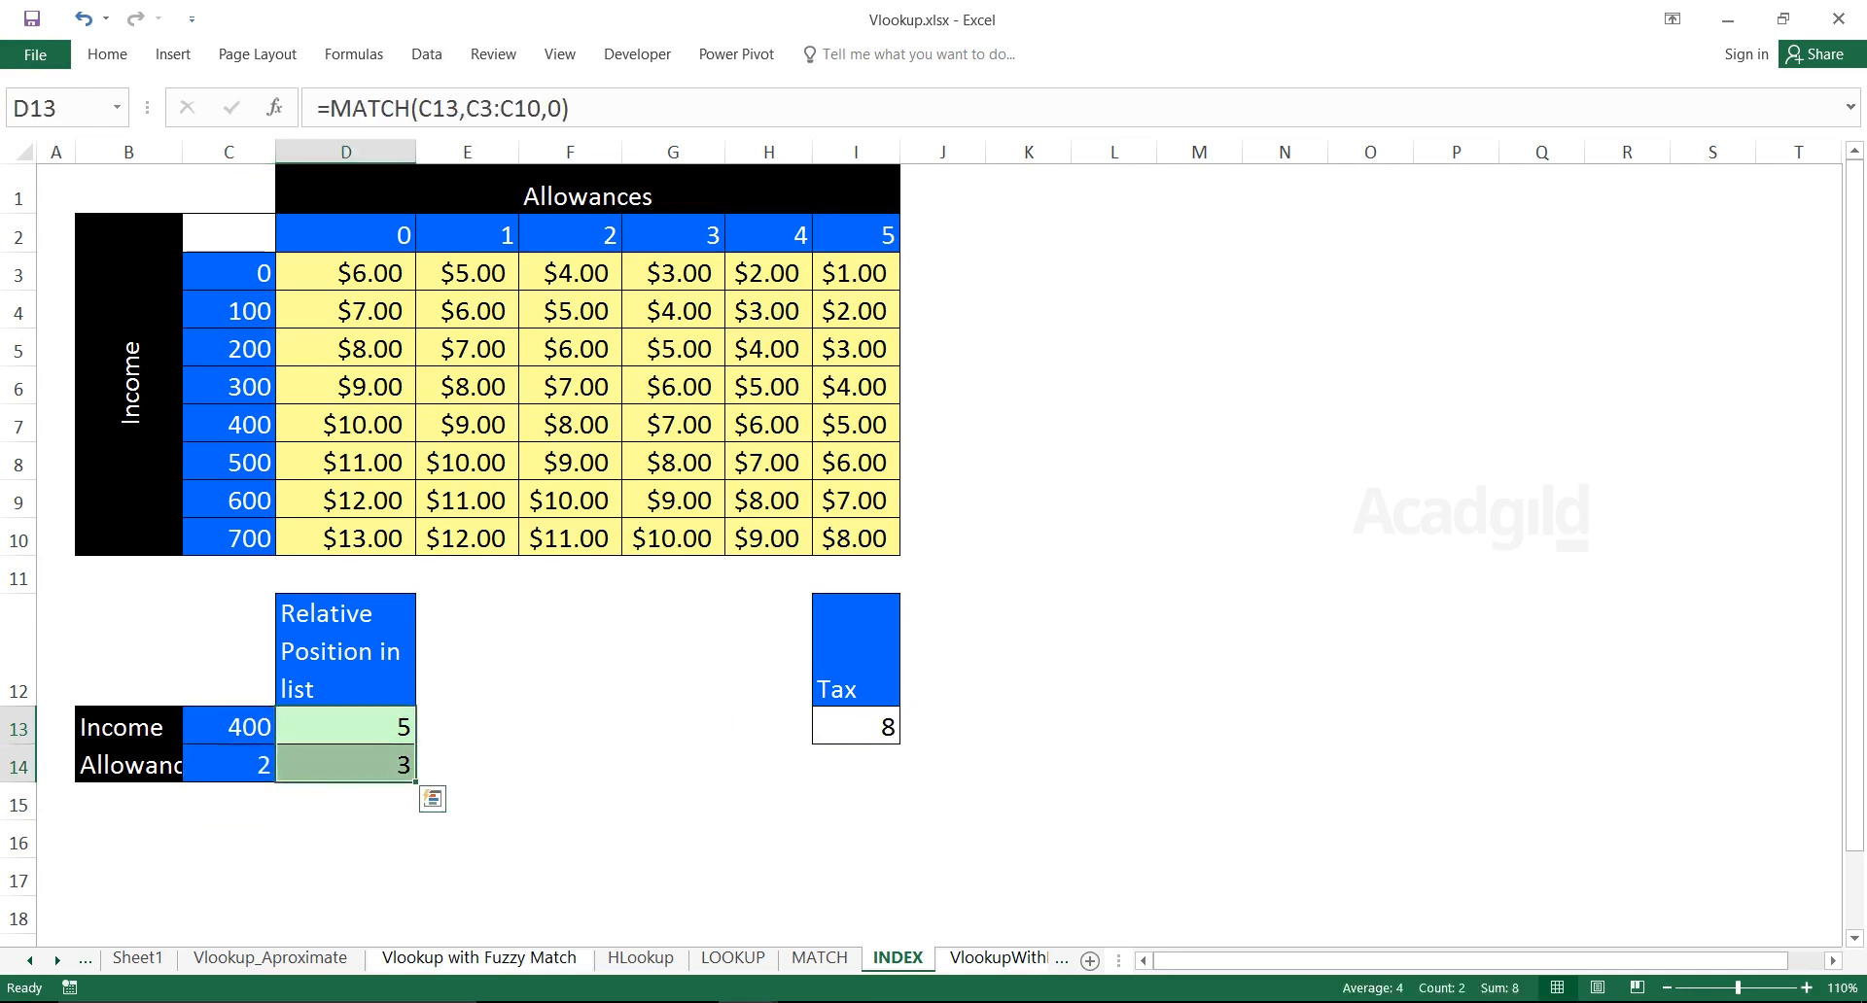
left_click(856, 727)
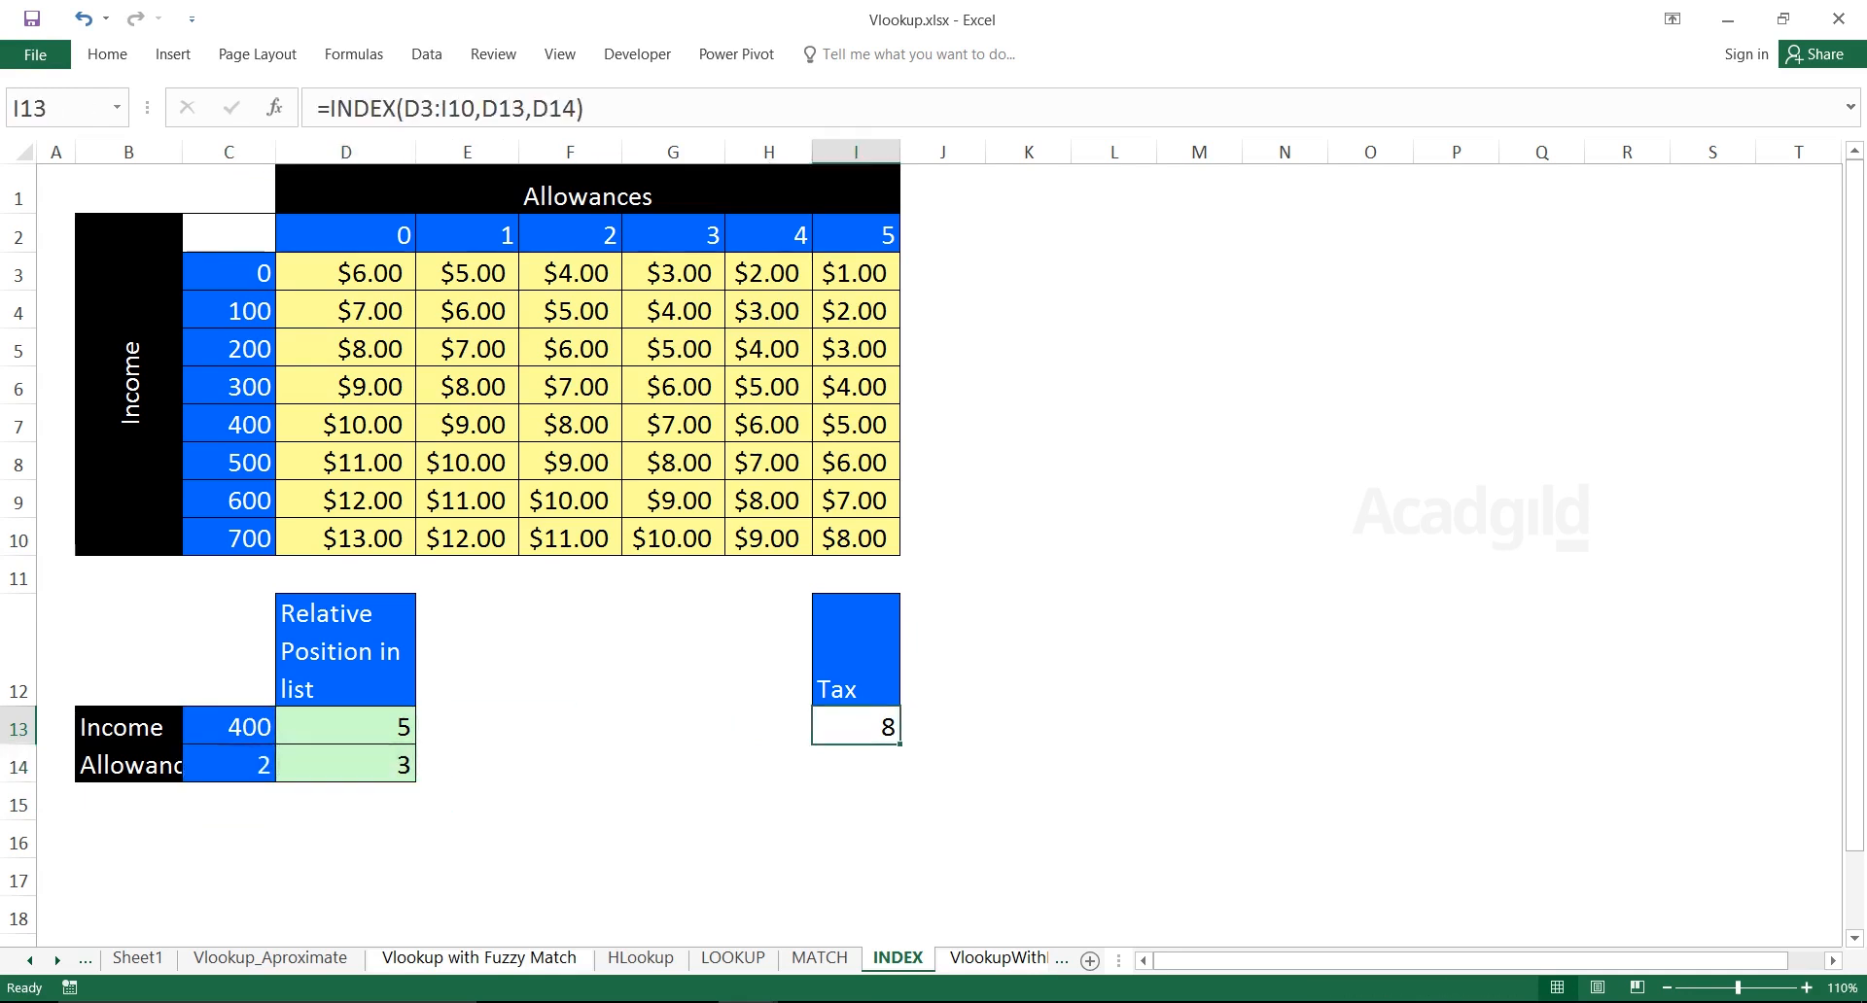
left_click(229, 727)
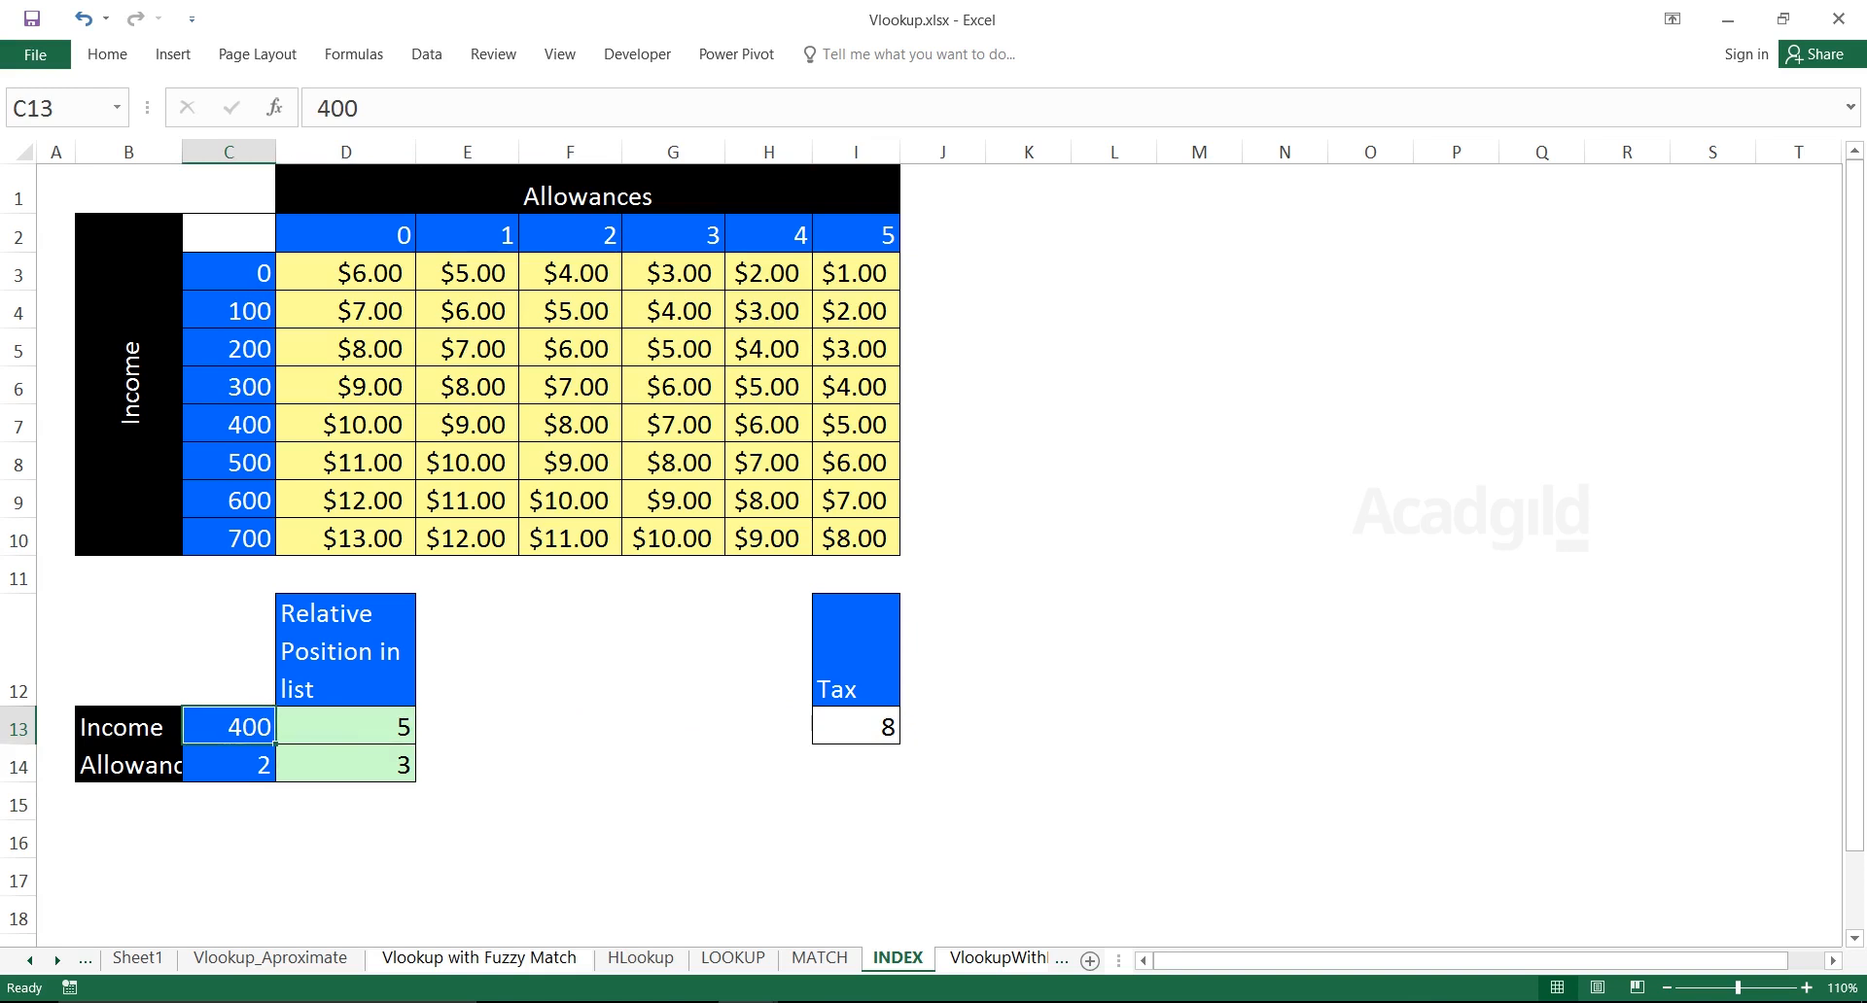
left_click(229, 765)
left_click(229, 425)
left_click_drag(230, 425, 855, 425)
left_click_drag(467, 235, 466, 538, "ctrl")
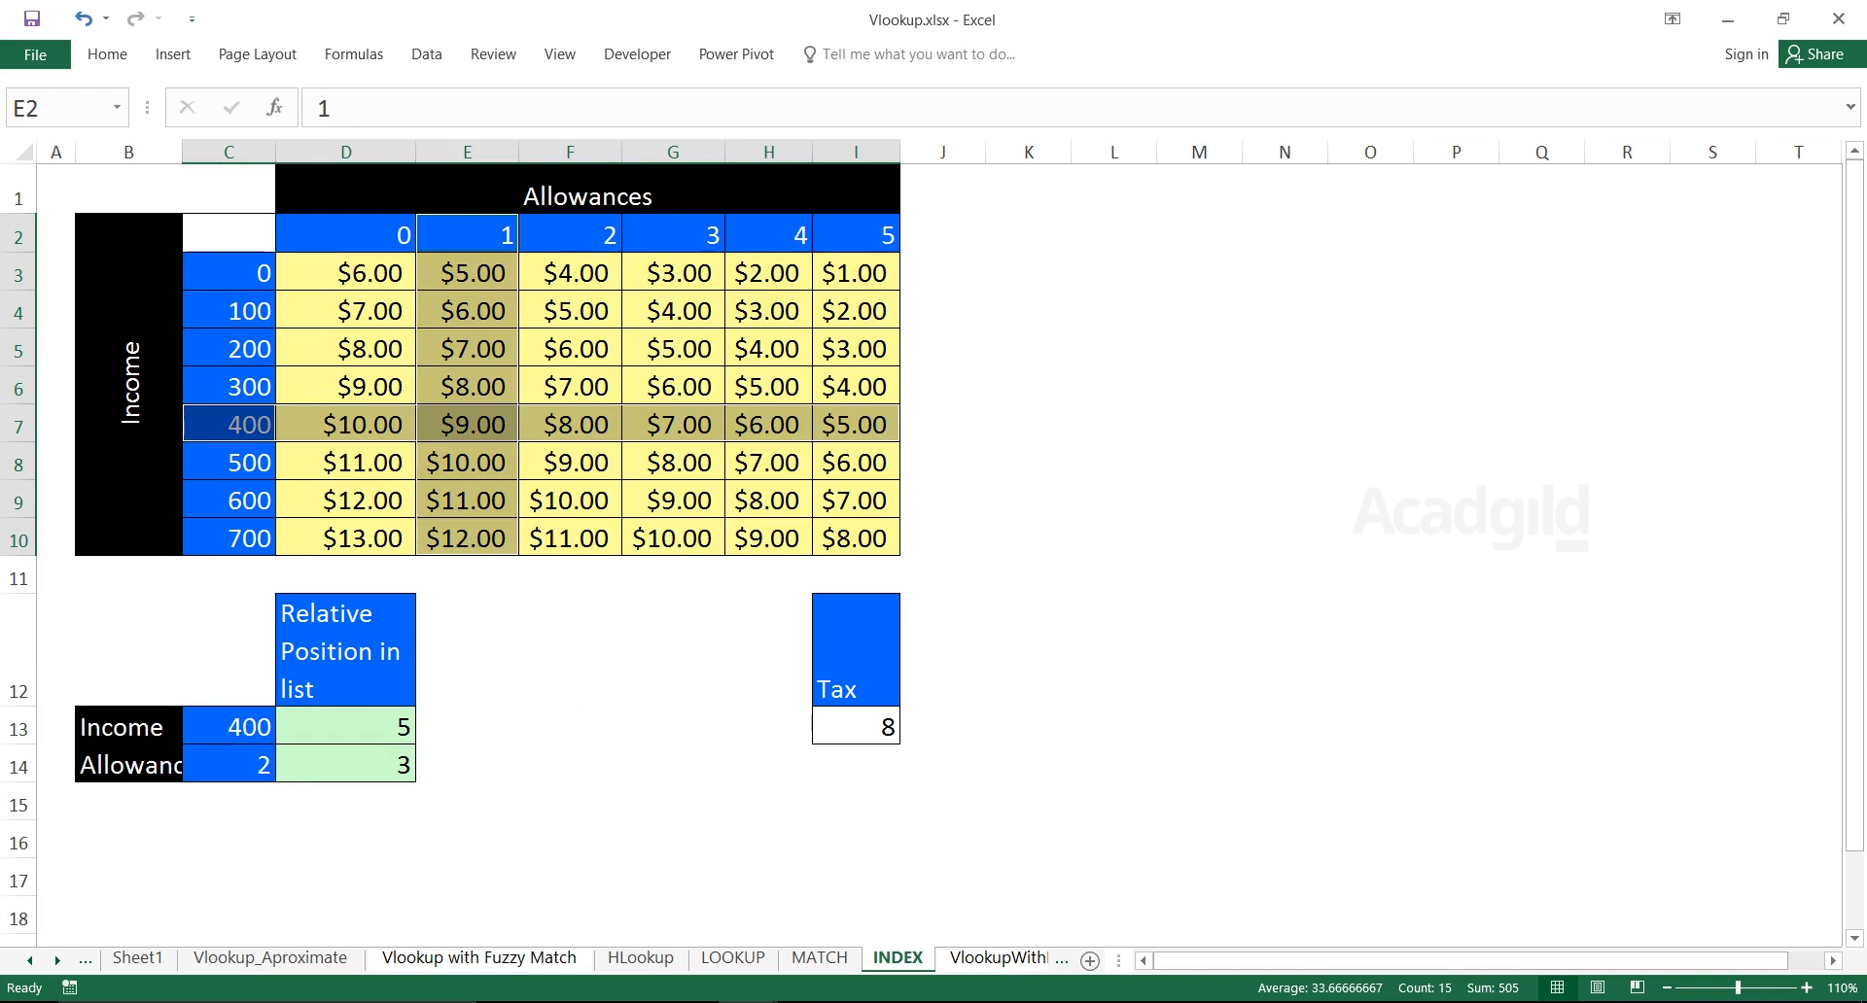
left_click(229, 765)
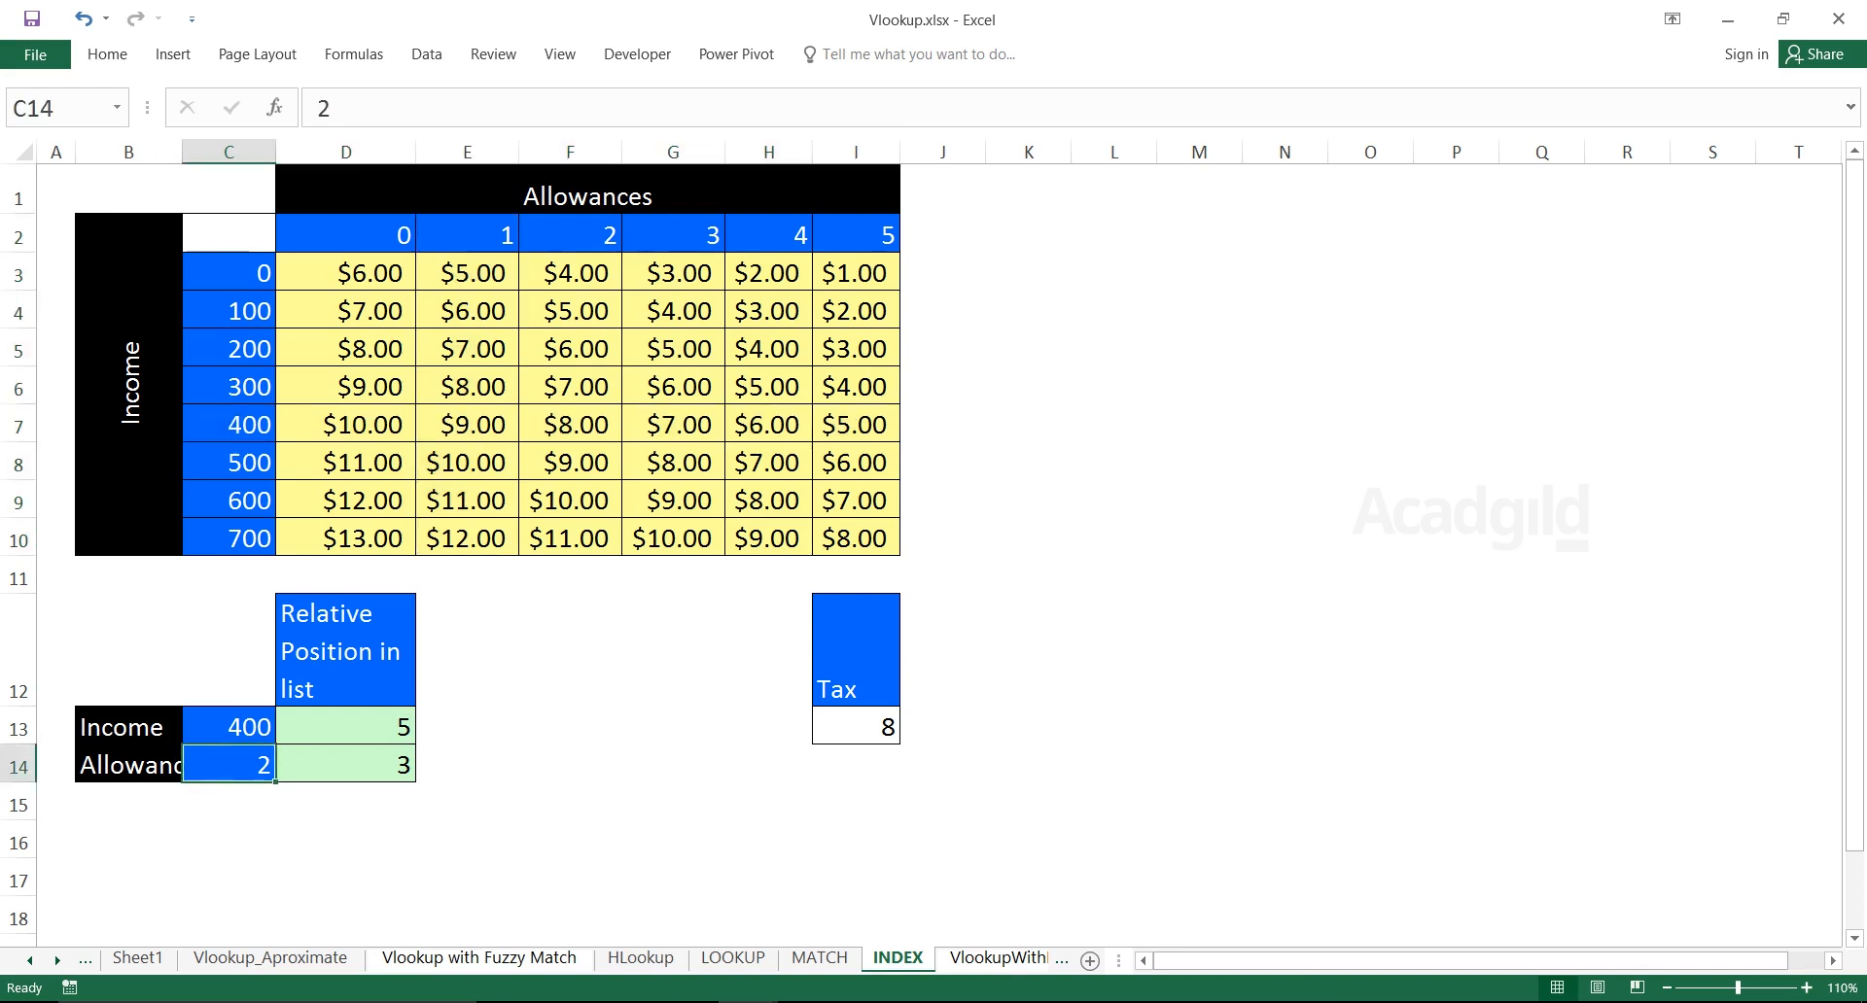
left_click_drag(230, 424, 855, 423)
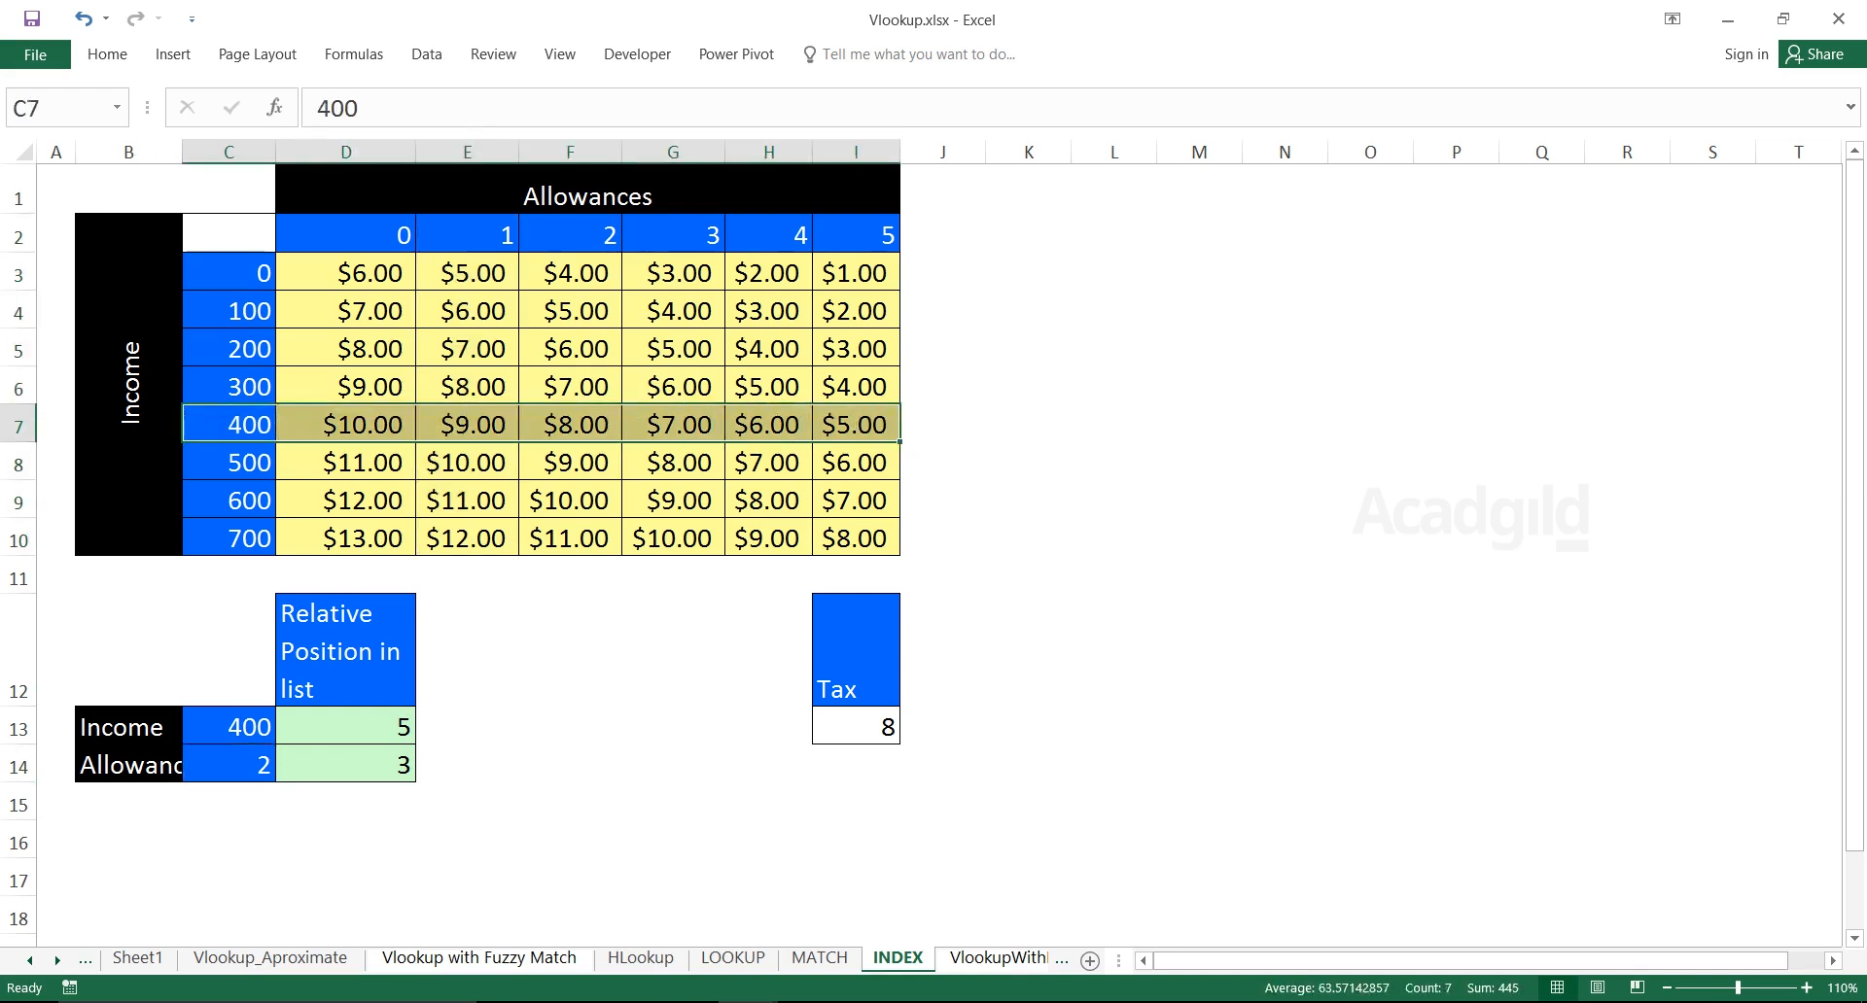
left_click_drag(569, 235, 570, 539)
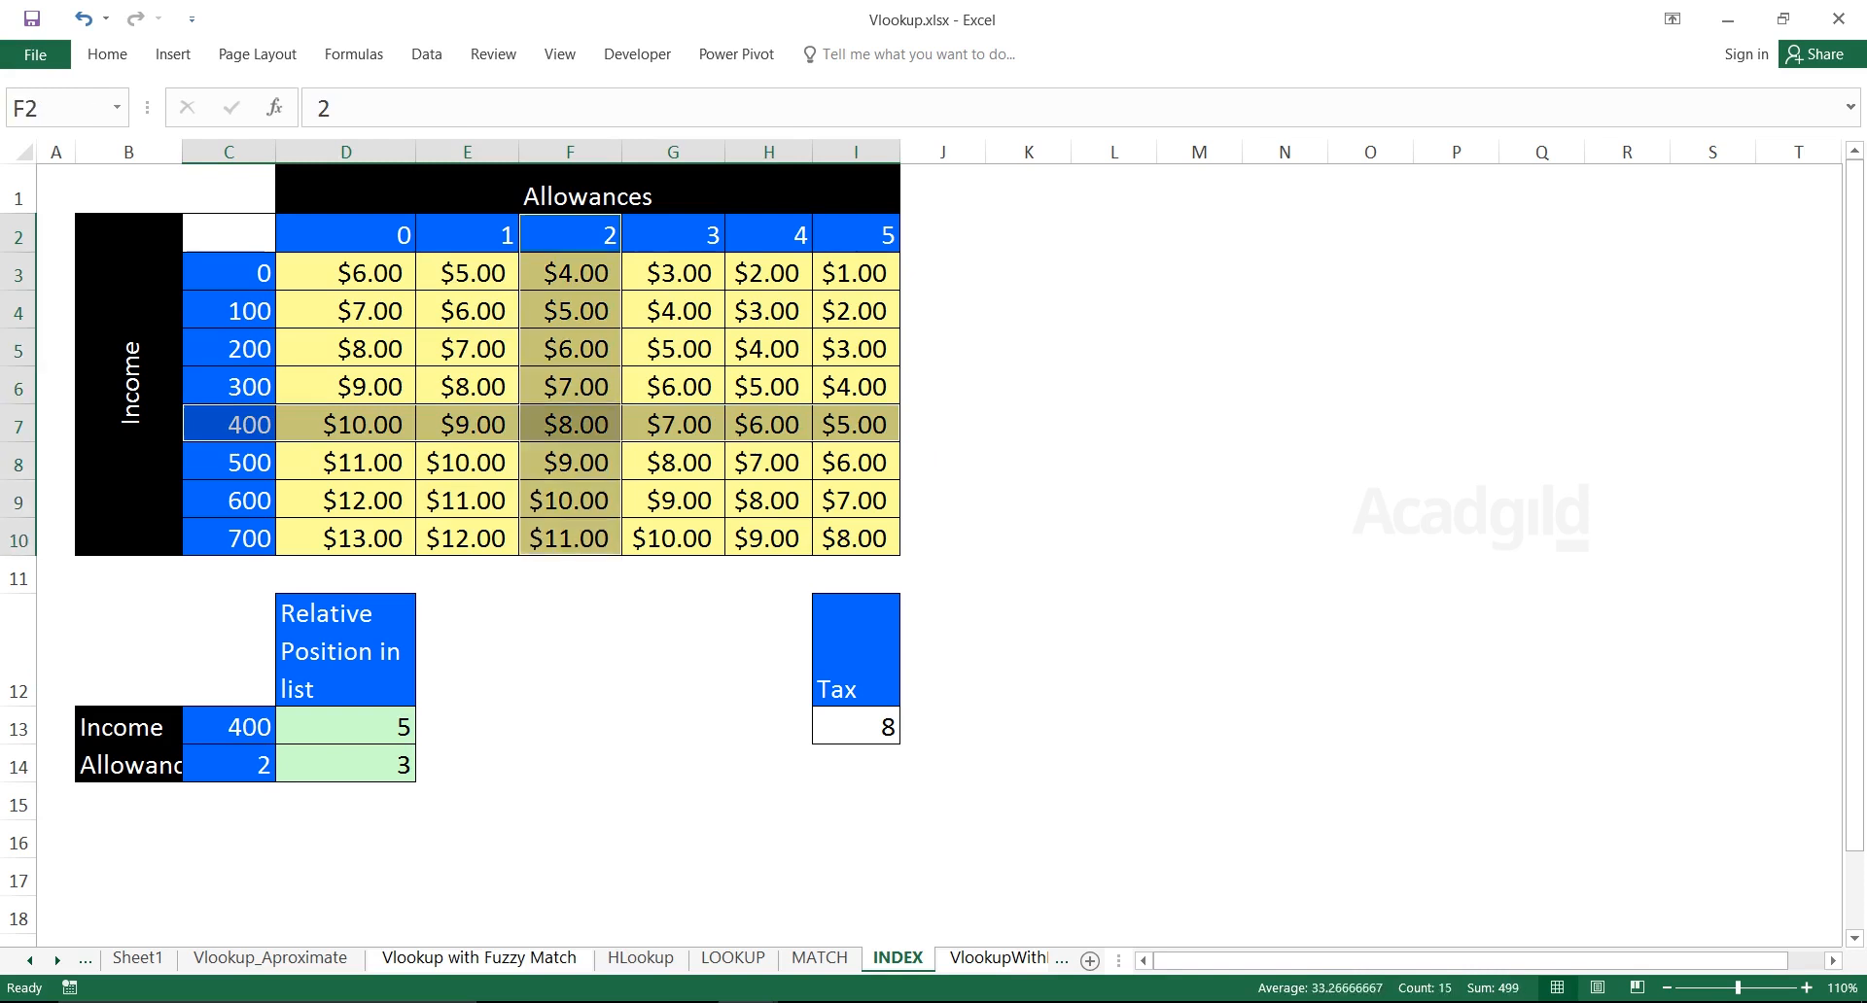
Clear the Tax cell I13 and re-enter an INDEX formula with array D3:I10, row number D13 and column number D14
double_click(855, 728)
key("Return")
key("Up")
key("Delete")
type("=")
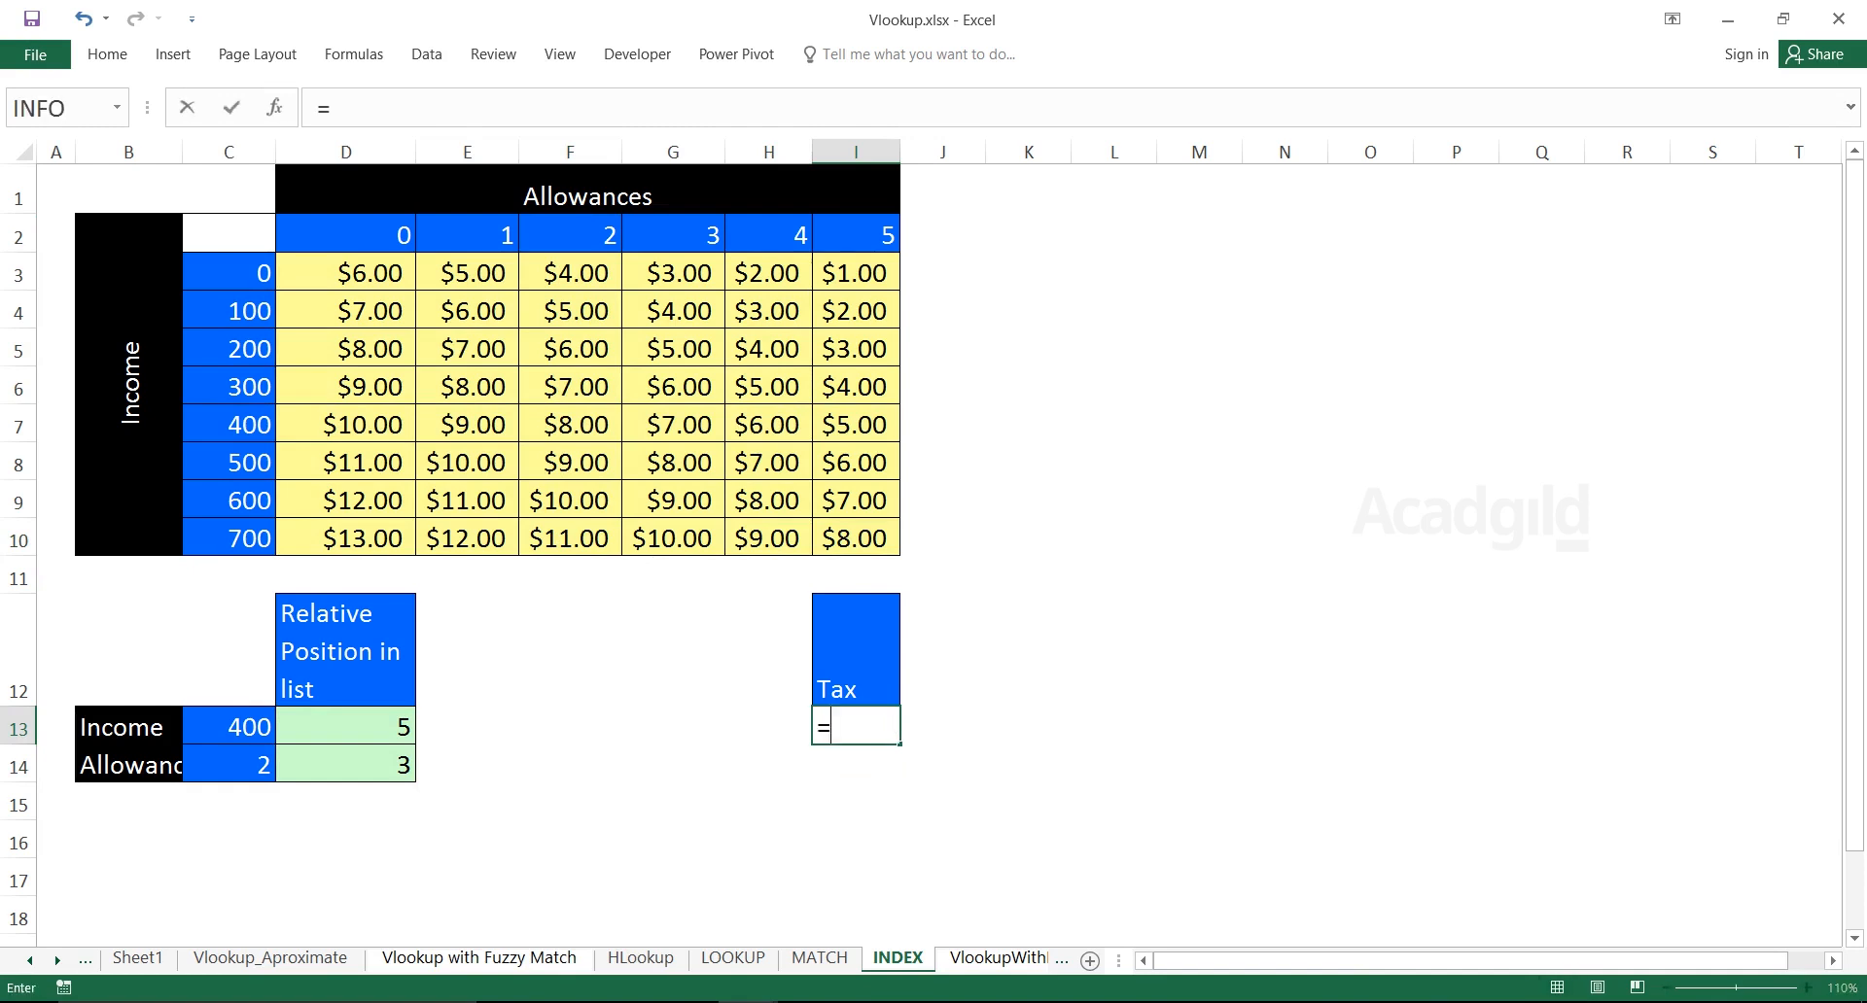
type("Index")
key("Tab")
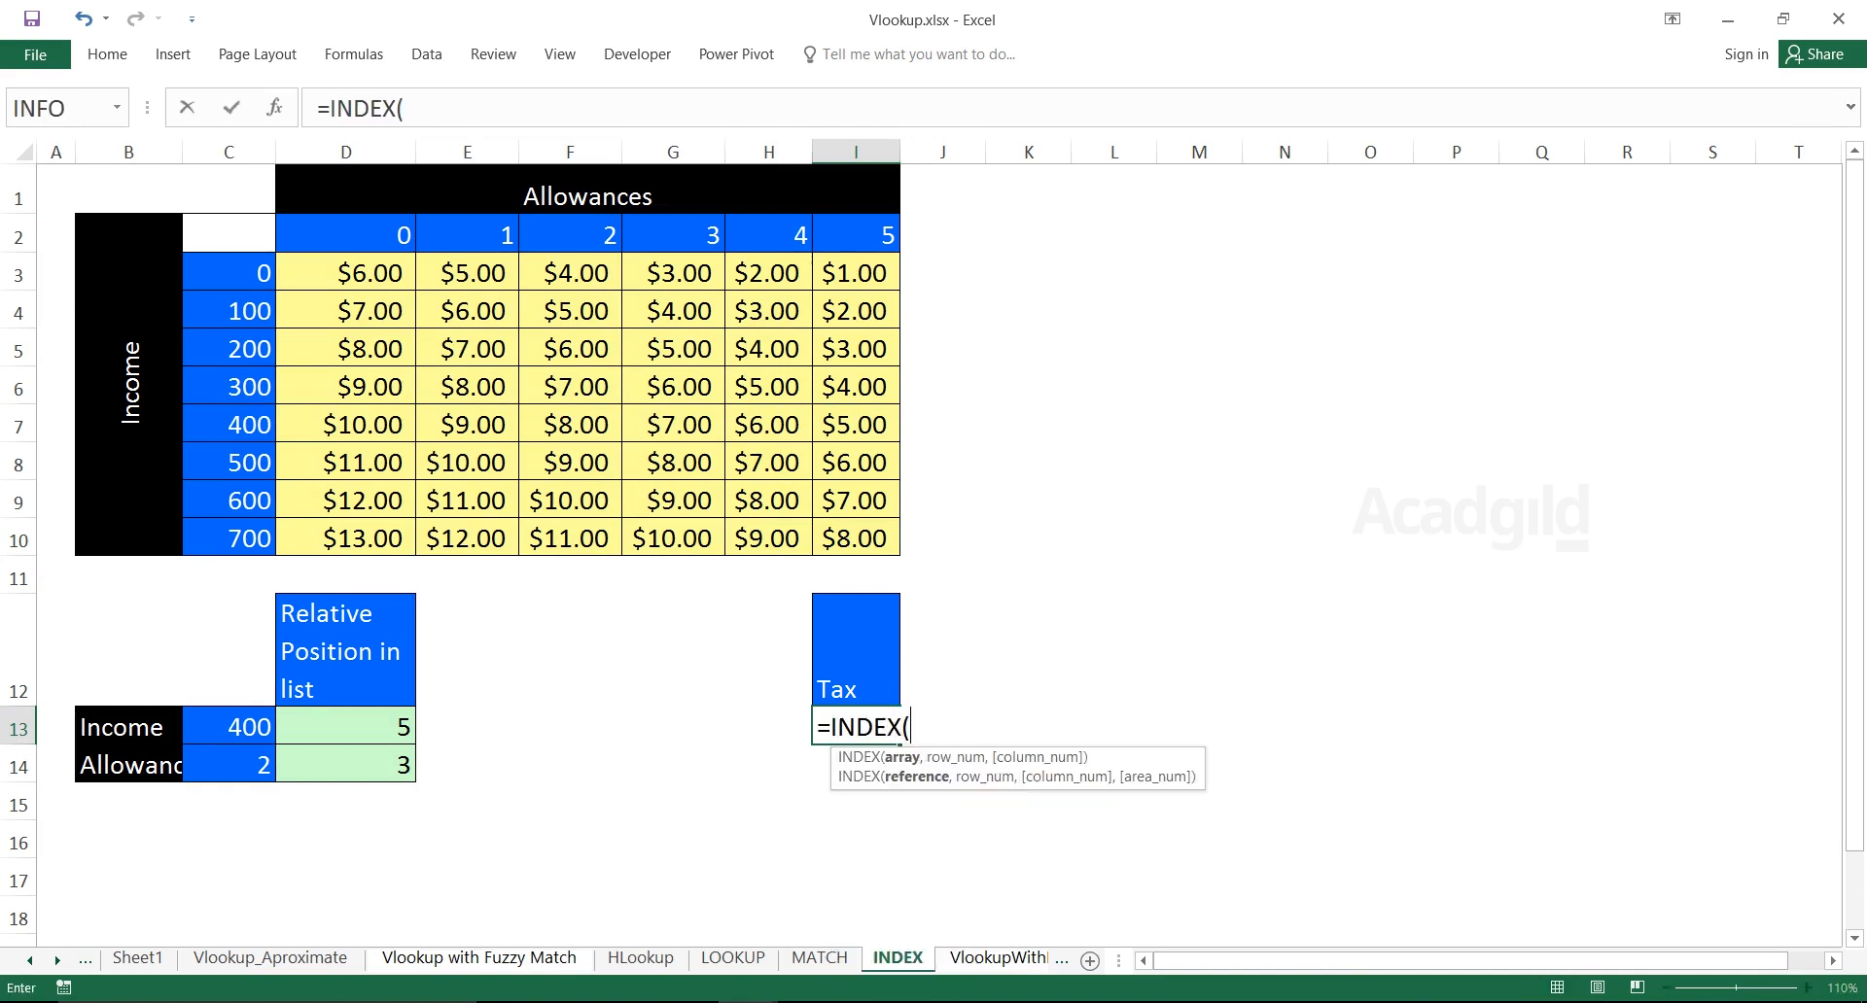
left_click_drag(345, 272, 890, 550)
type(",")
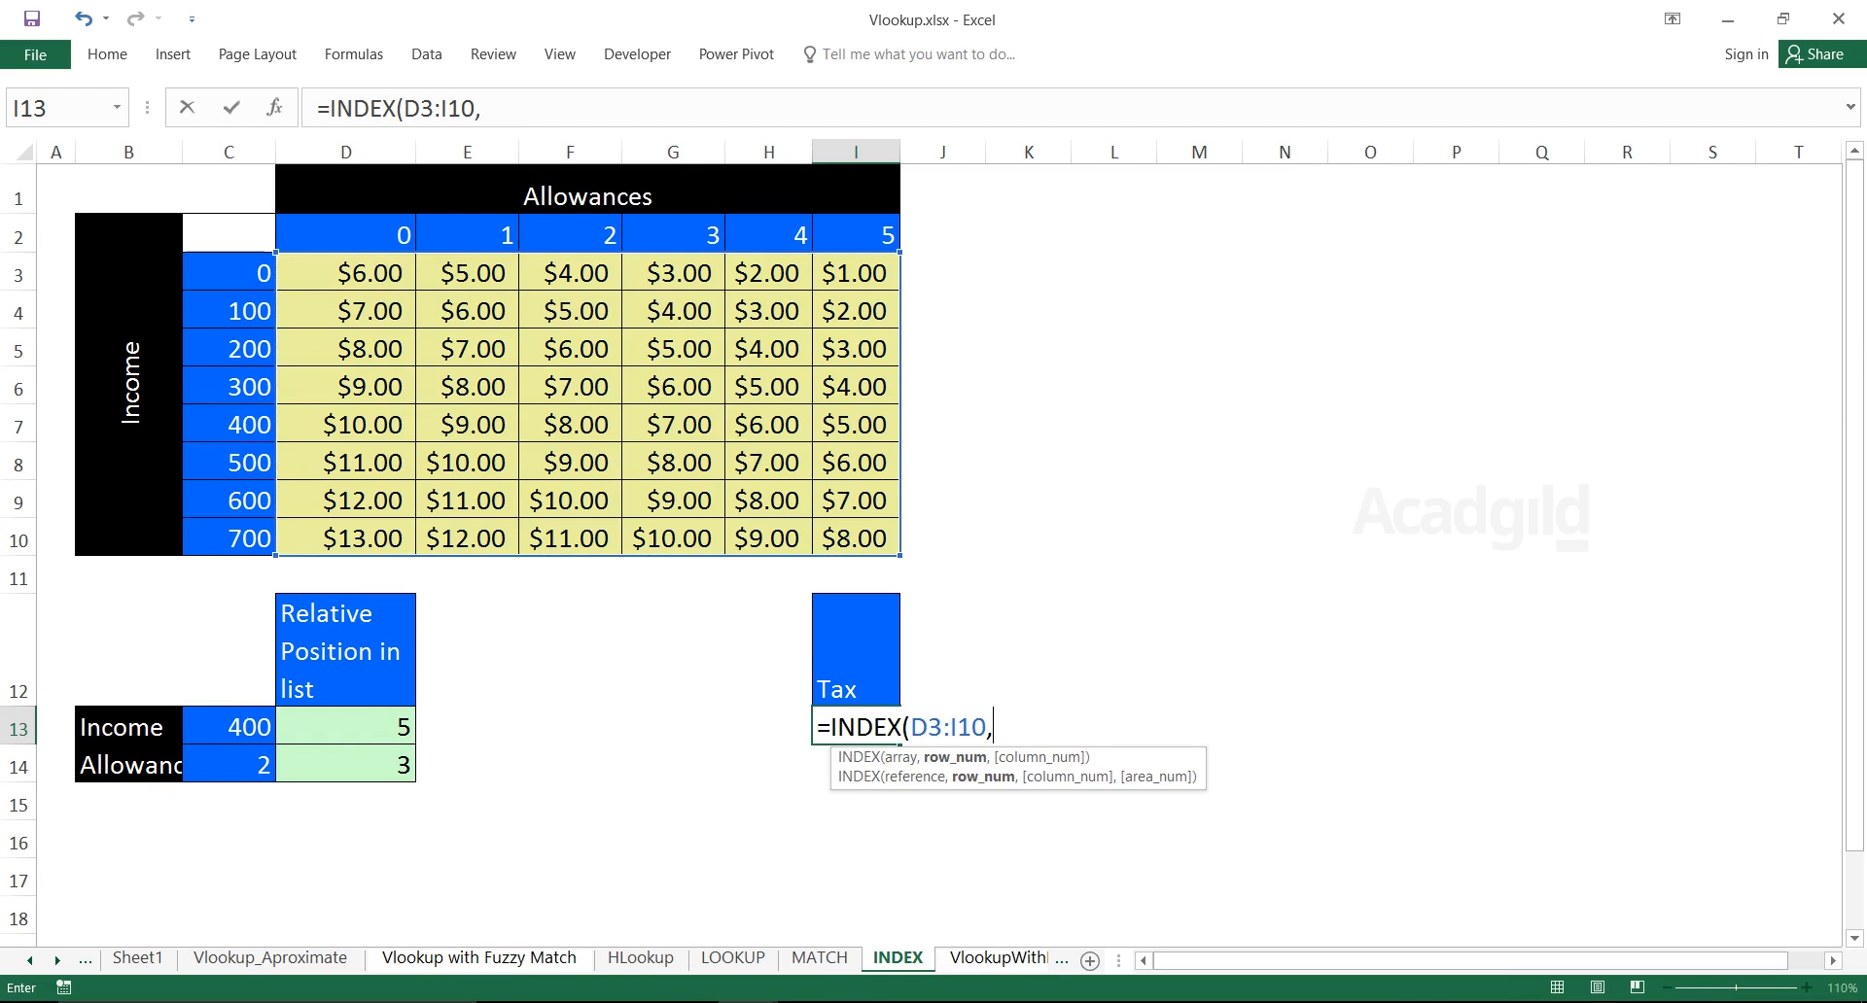
left_click(345, 727)
type(",")
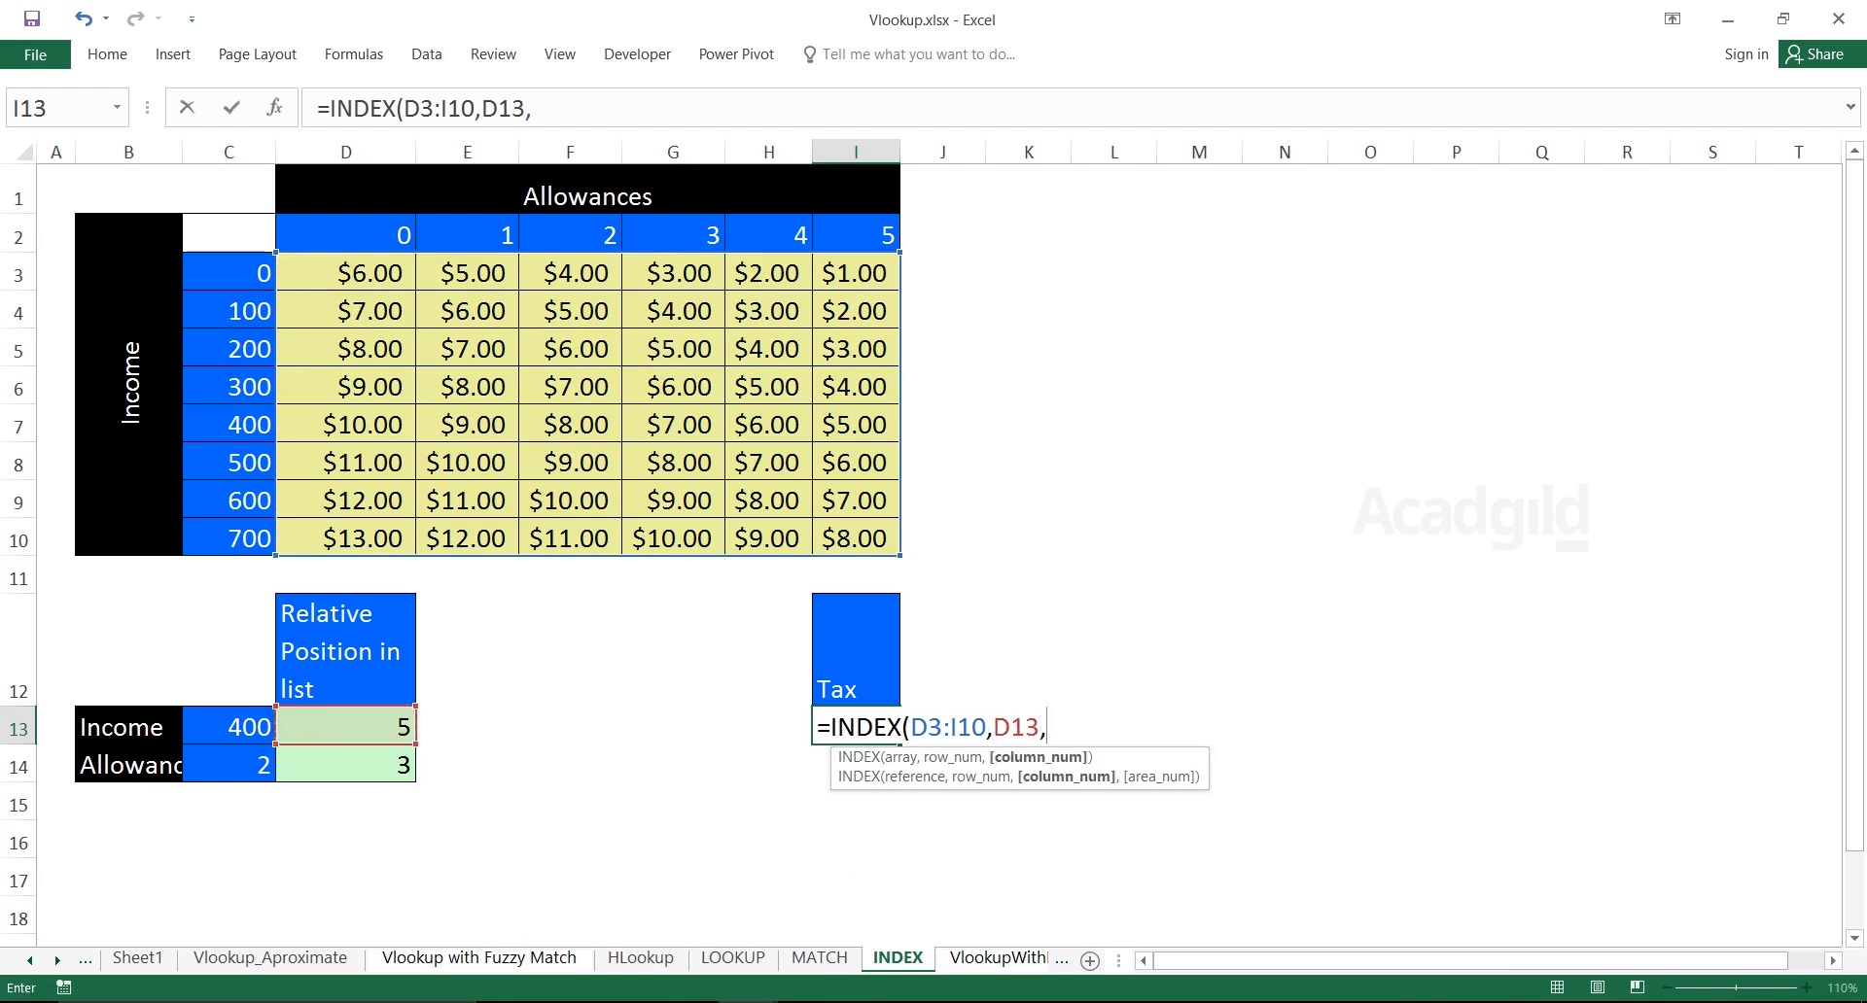
left_click(345, 765)
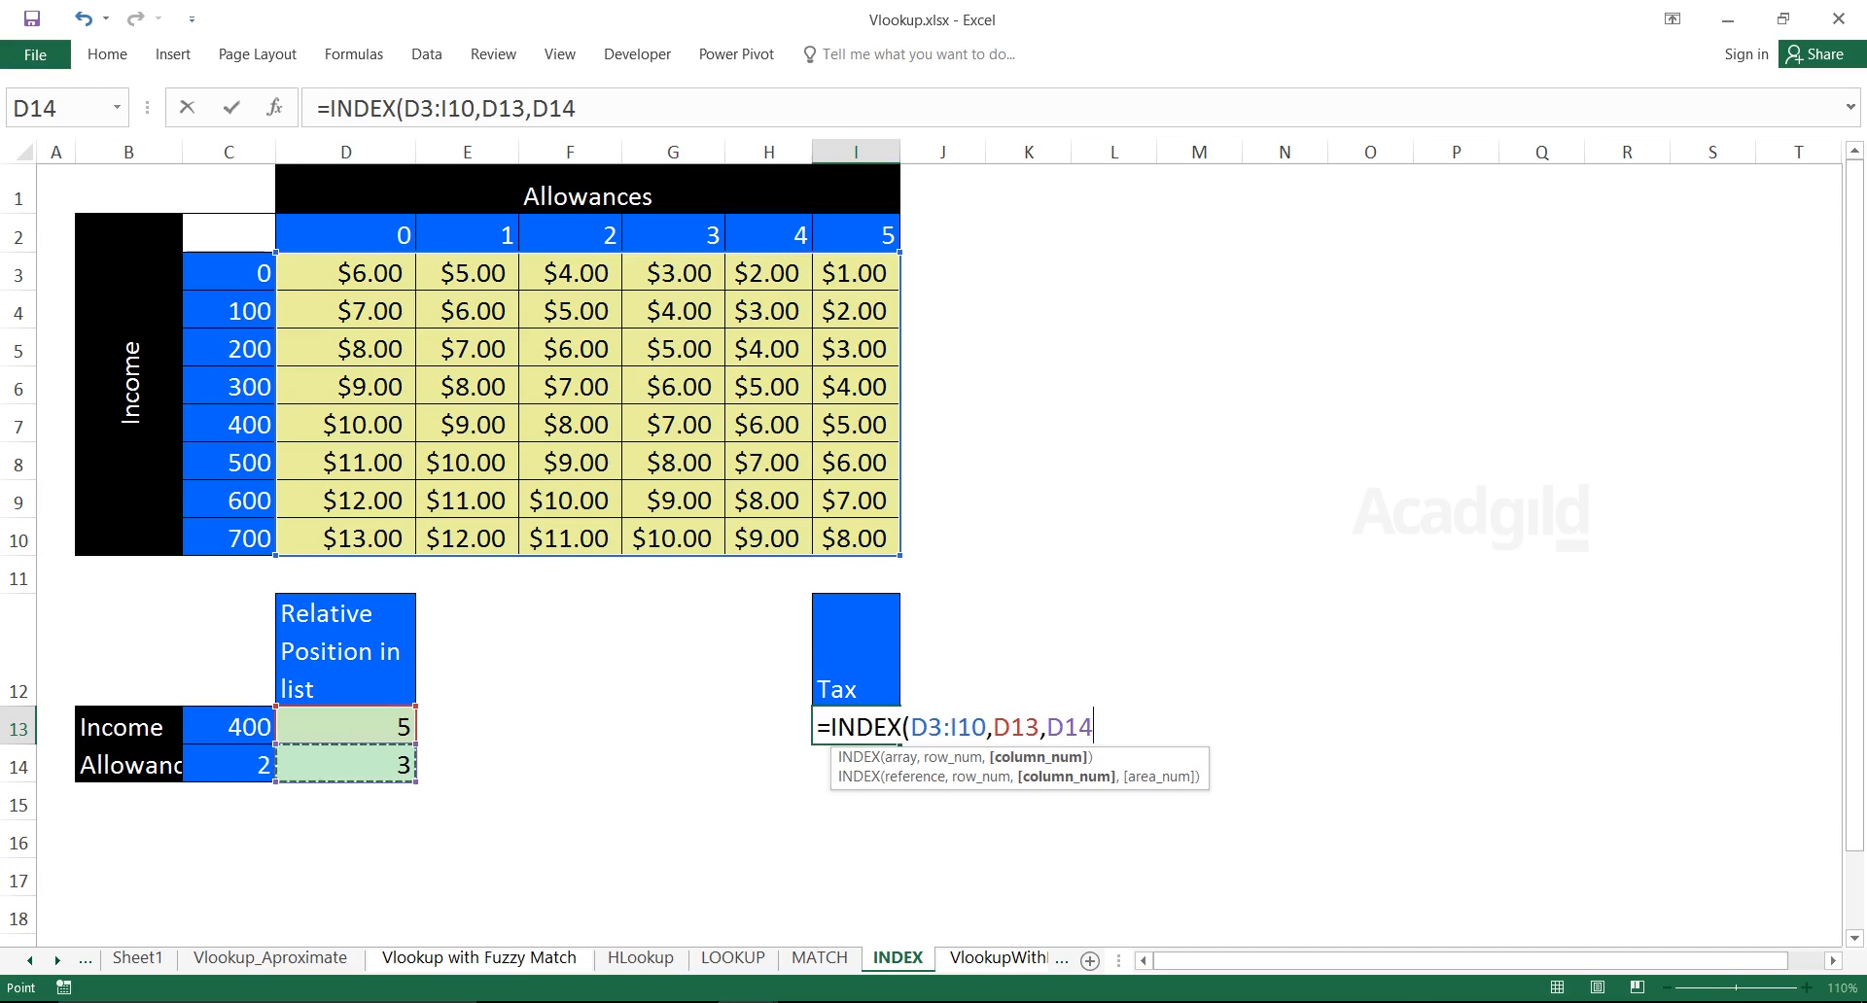
Replace the row and column arguments of the INDEX formula in I13 with the constants 3 and 4
key("BackSpace")
key("BackSpace")
key("BackSpace")
key("BackSpace")
key("BackSpace")
key("BackSpace")
key("BackSpace")
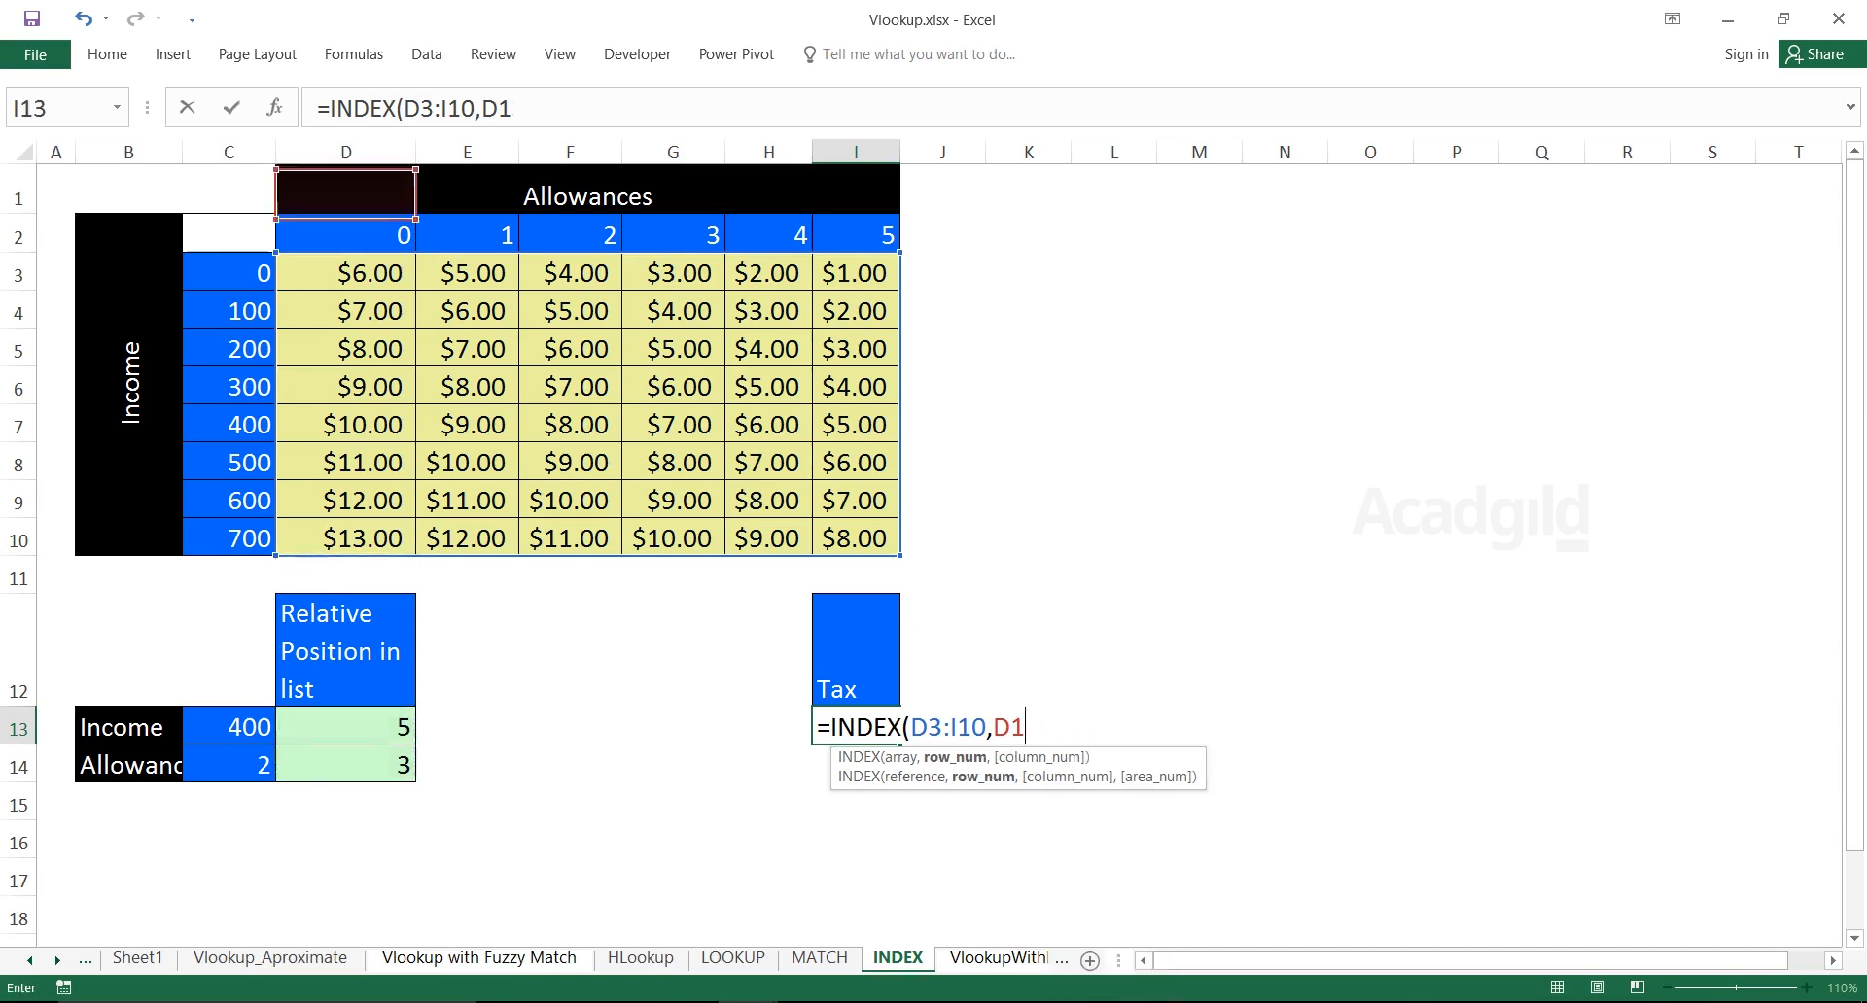
type("3,4")
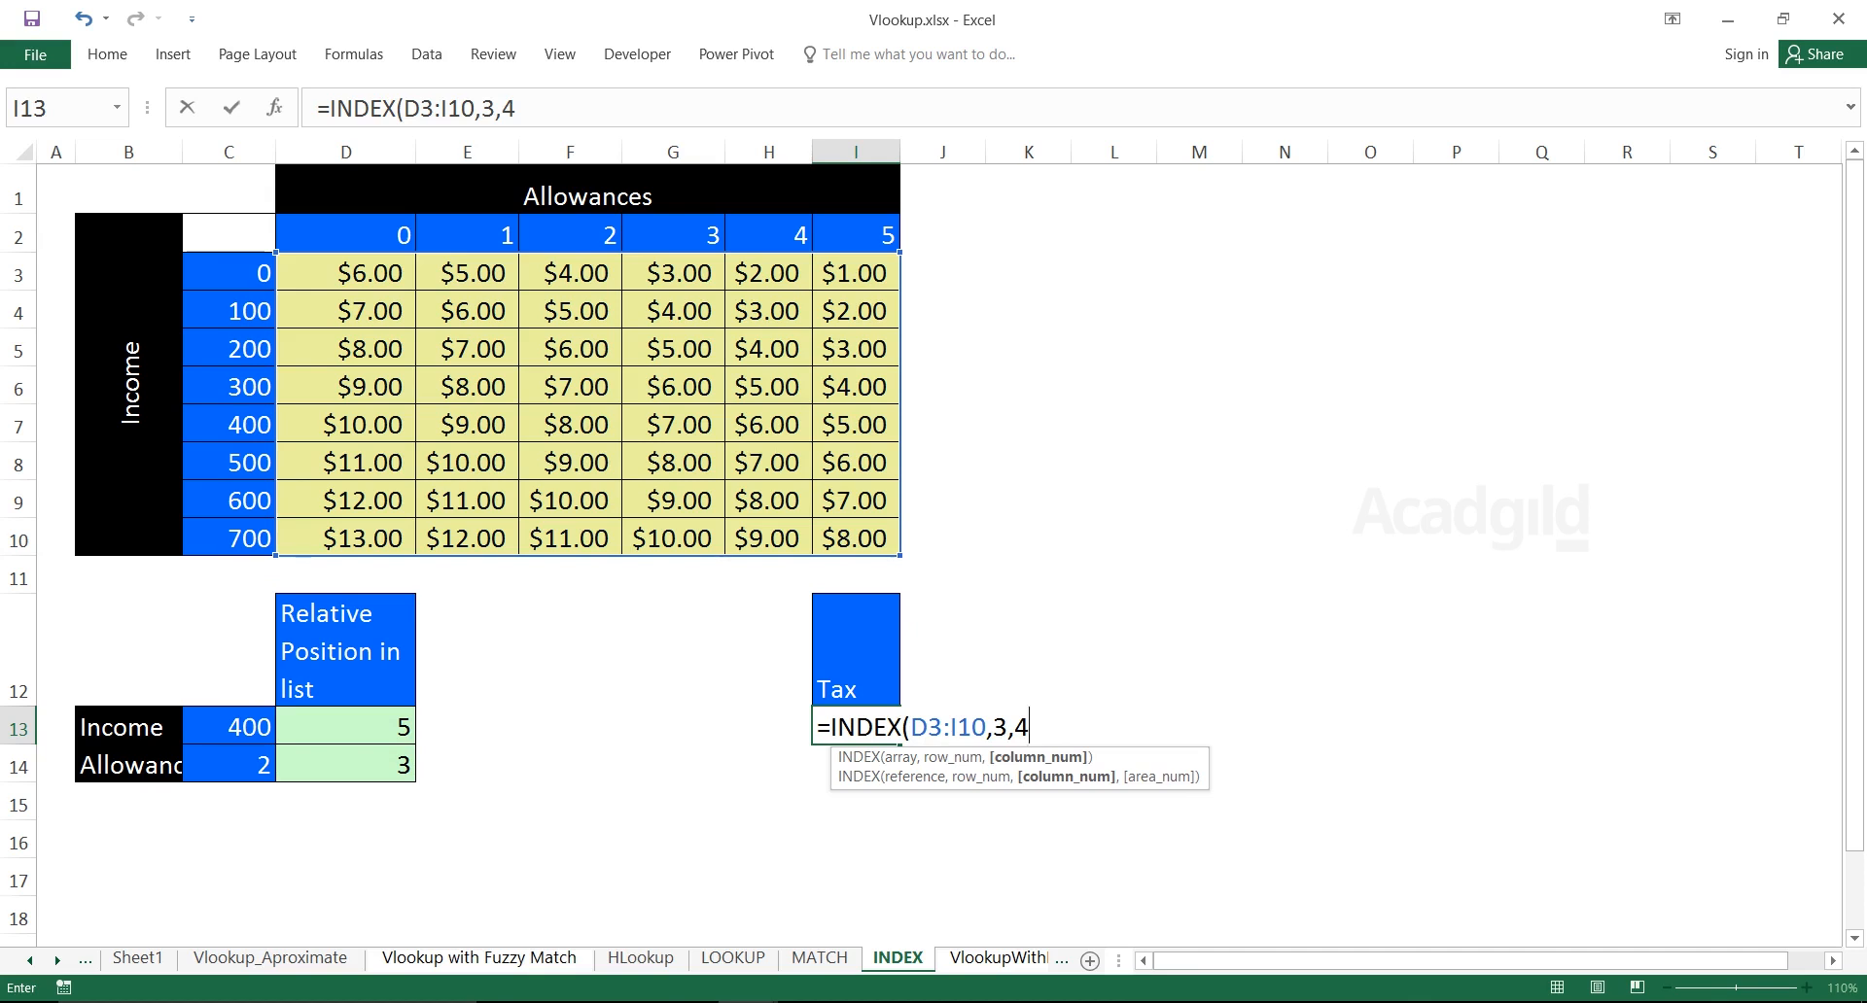
Replace the constants with references to D13 and D14 and complete =INDEX(D3:I10,D13,D14) in I13
key("BackSpace")
key("BackSpace")
key("BackSpace")
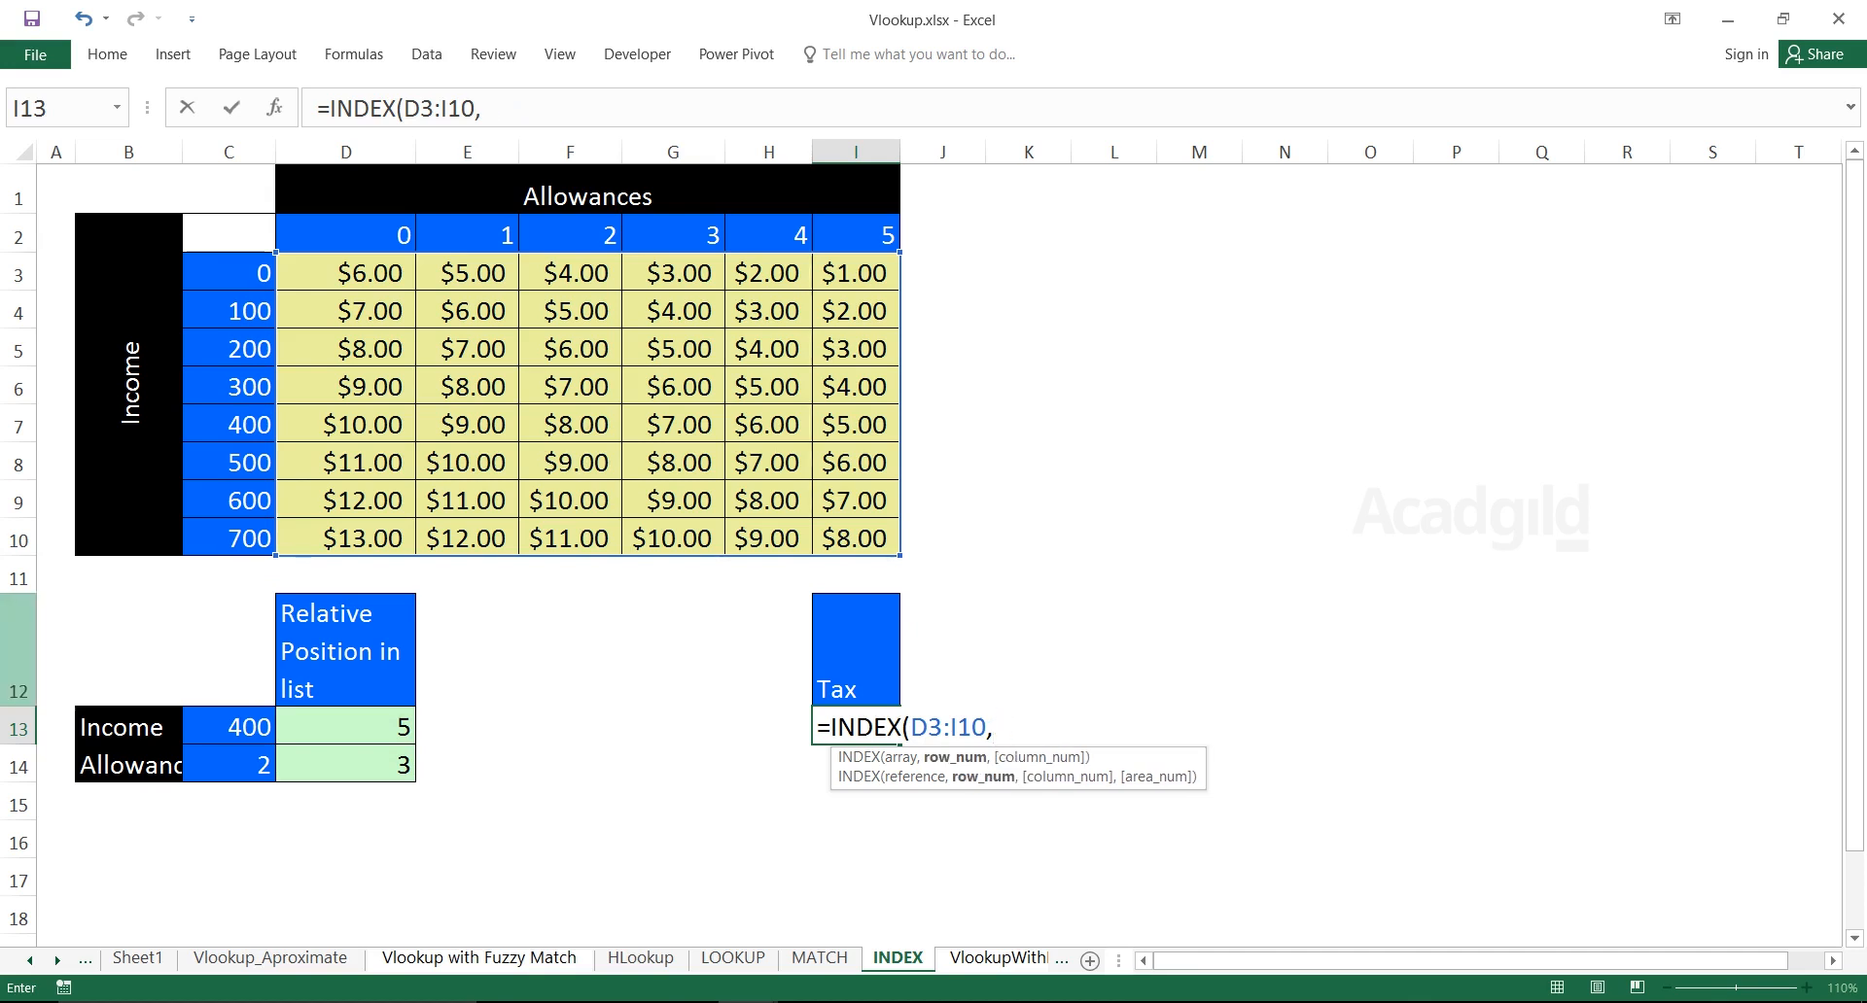
left_click(345, 727)
type(",")
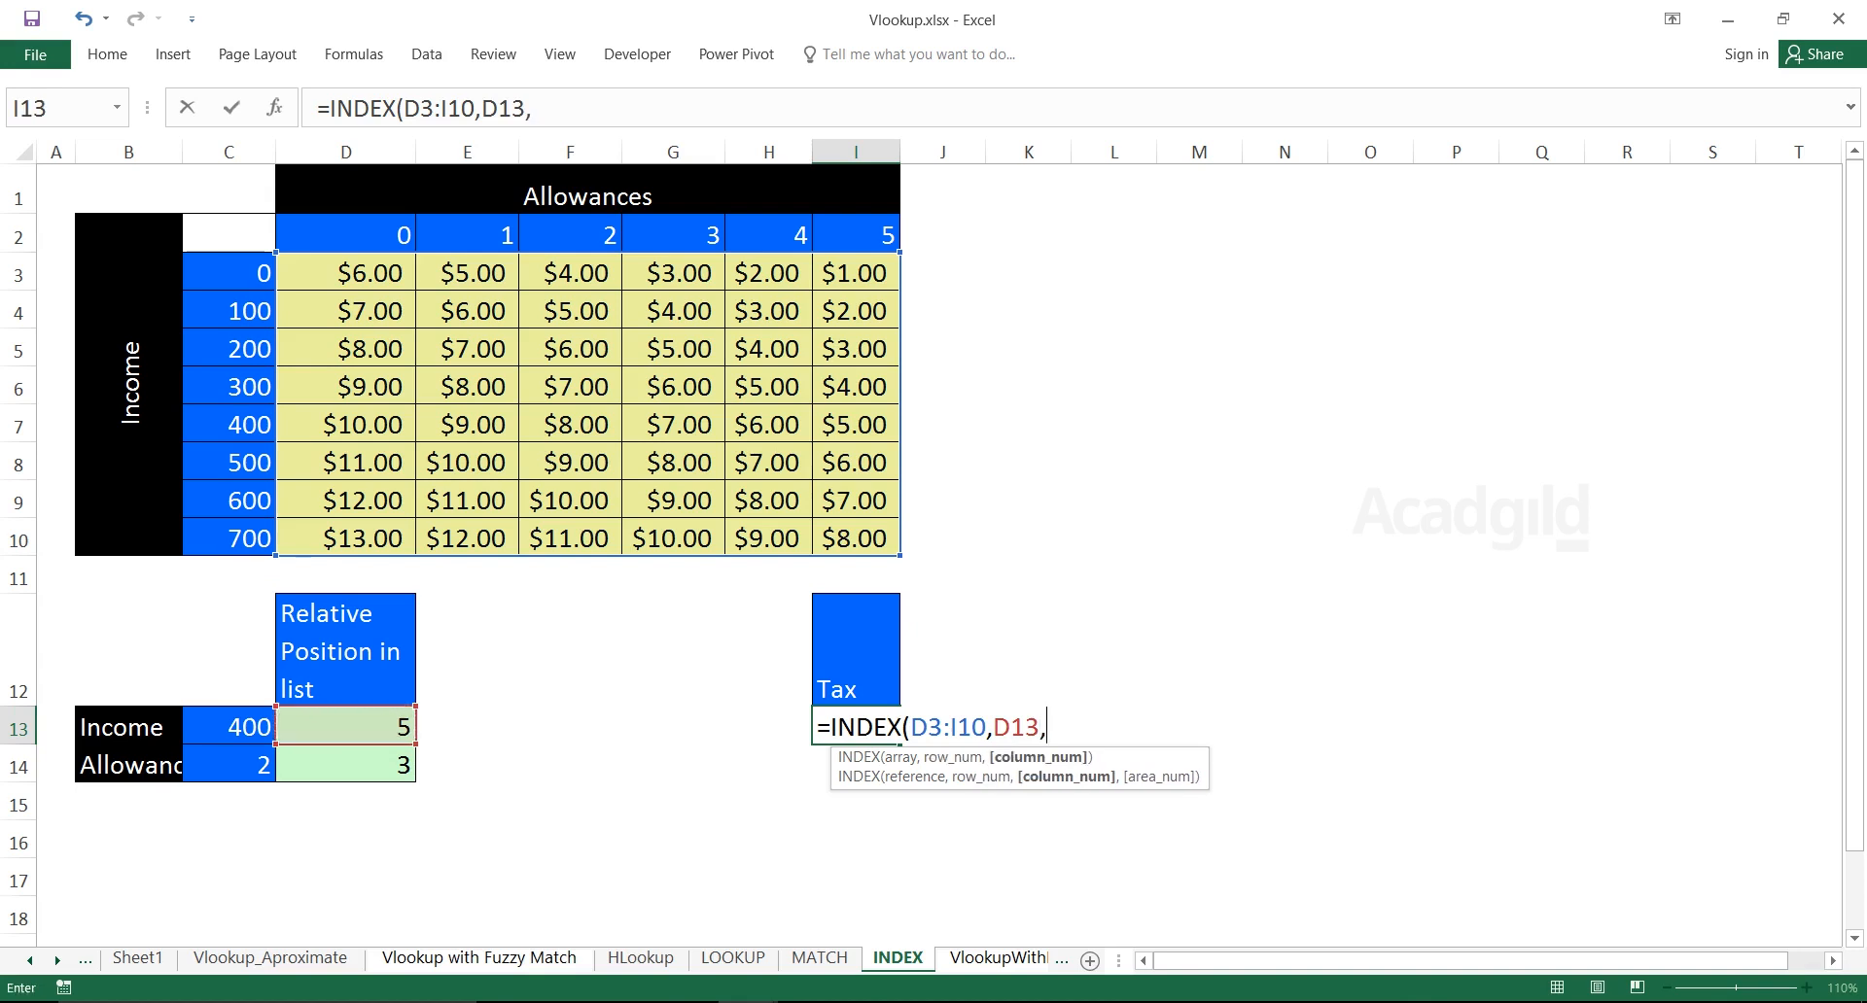
left_click(345, 765)
type(")")
key("Return")
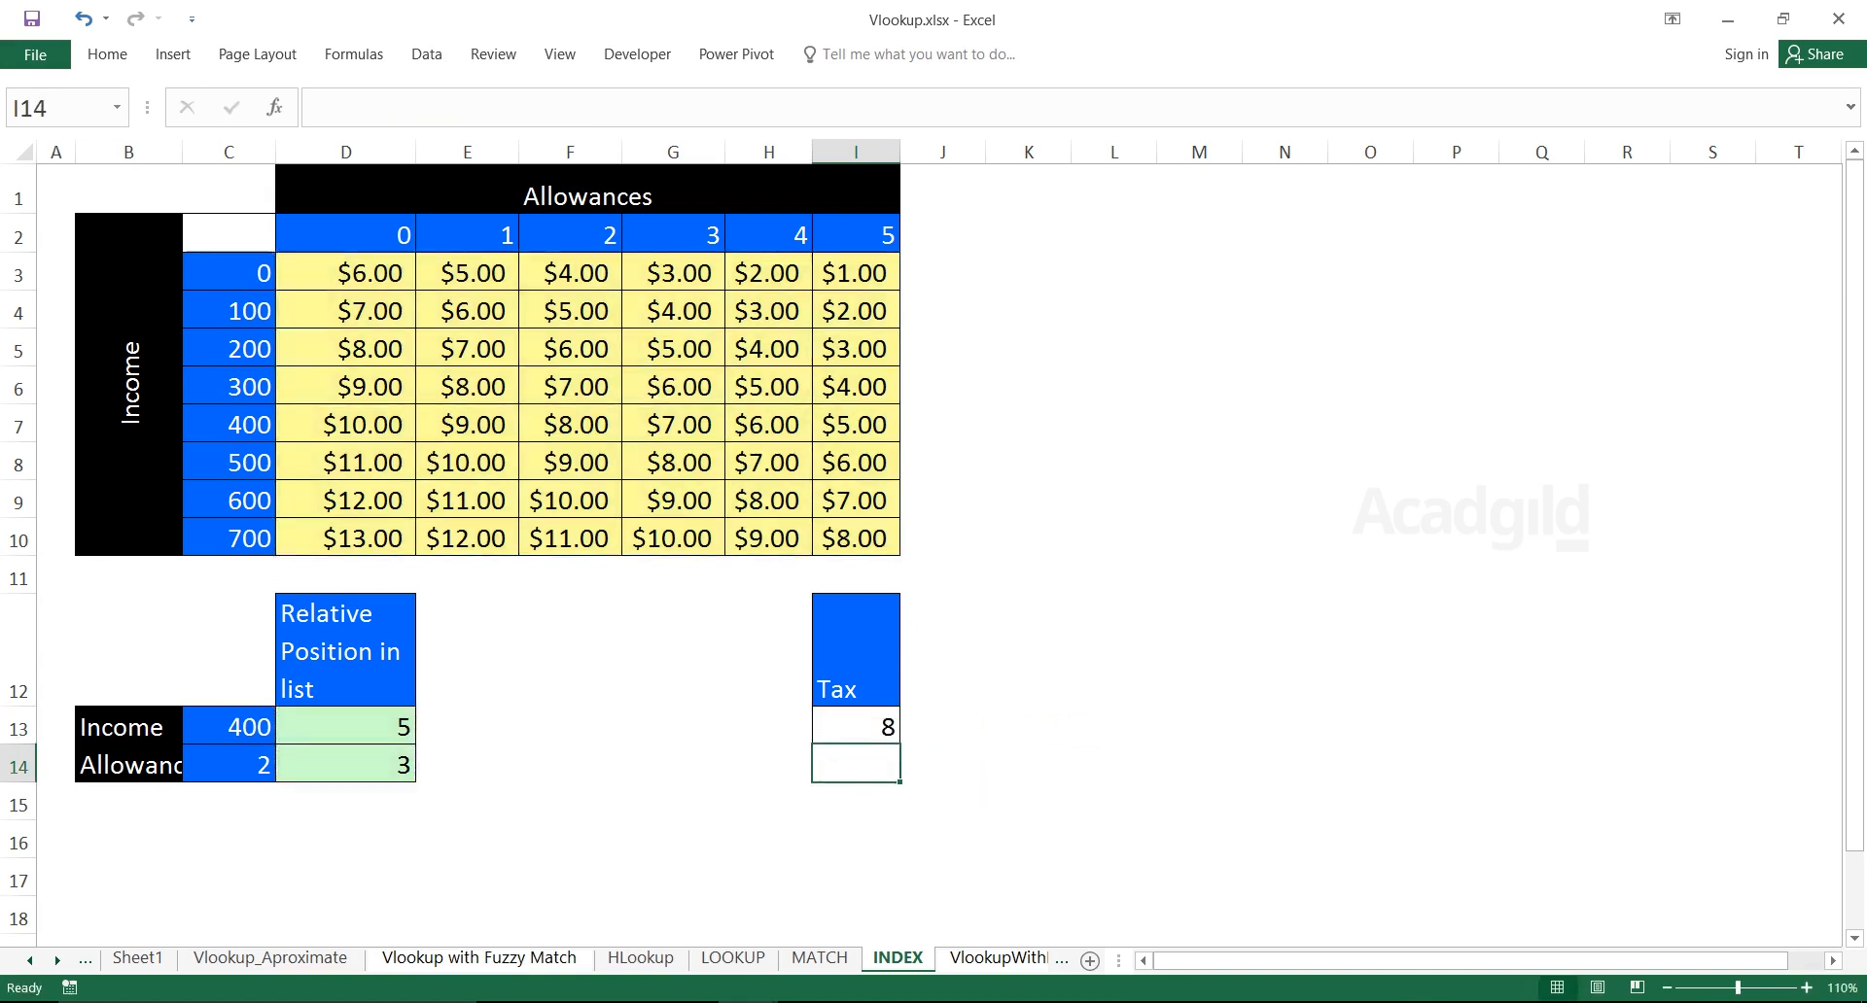
double_click(855, 727)
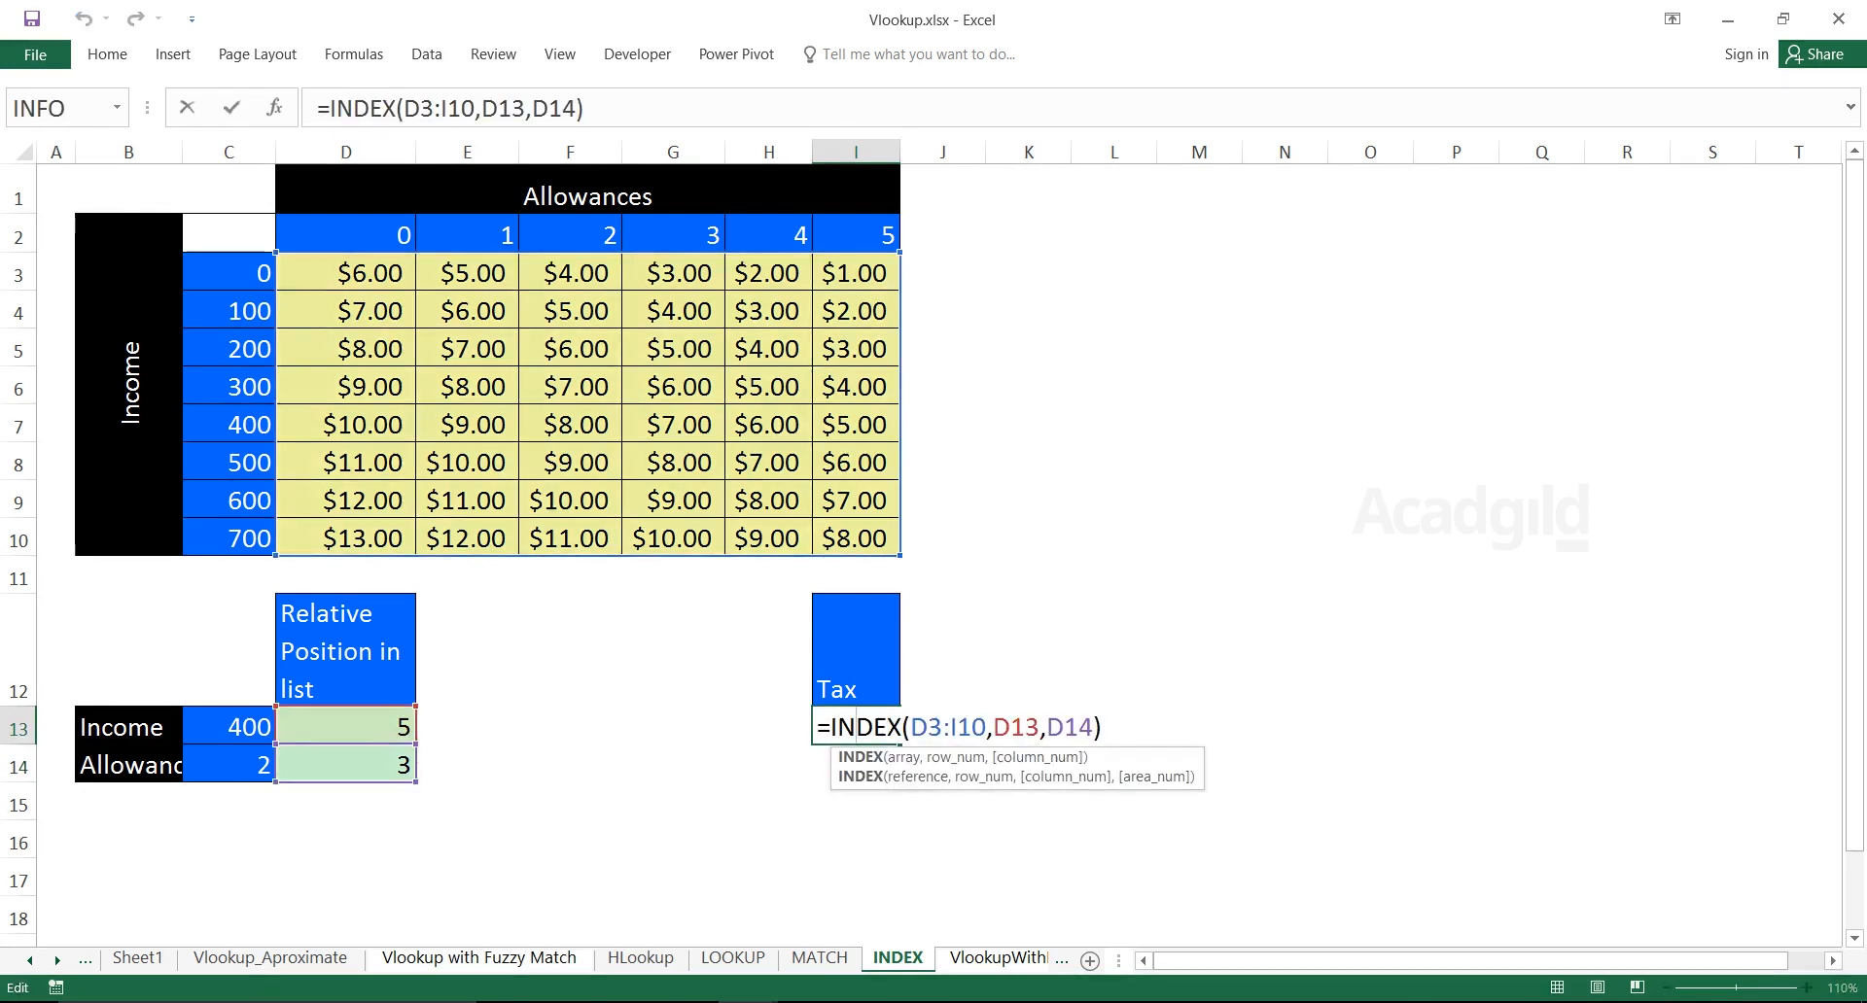
key("Return")
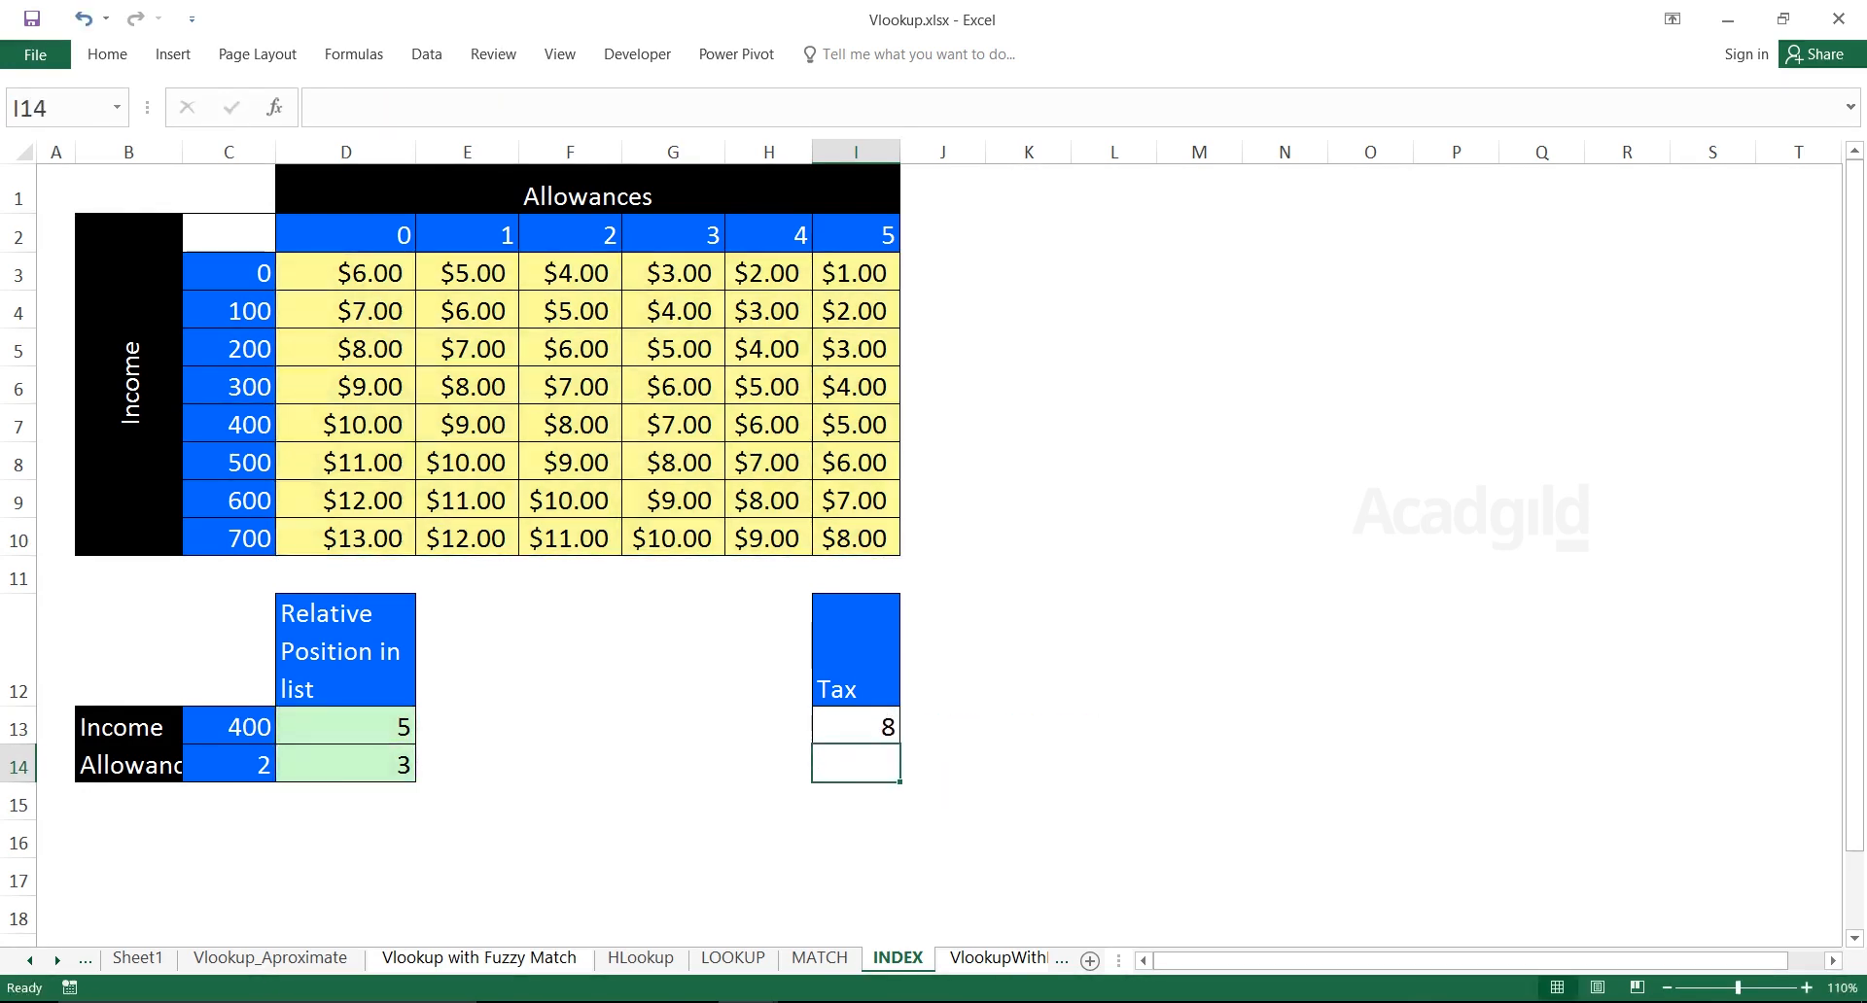
Set the Allowance lookup value in C14 to 4
left_click(228, 765)
type("4")
key("Return")
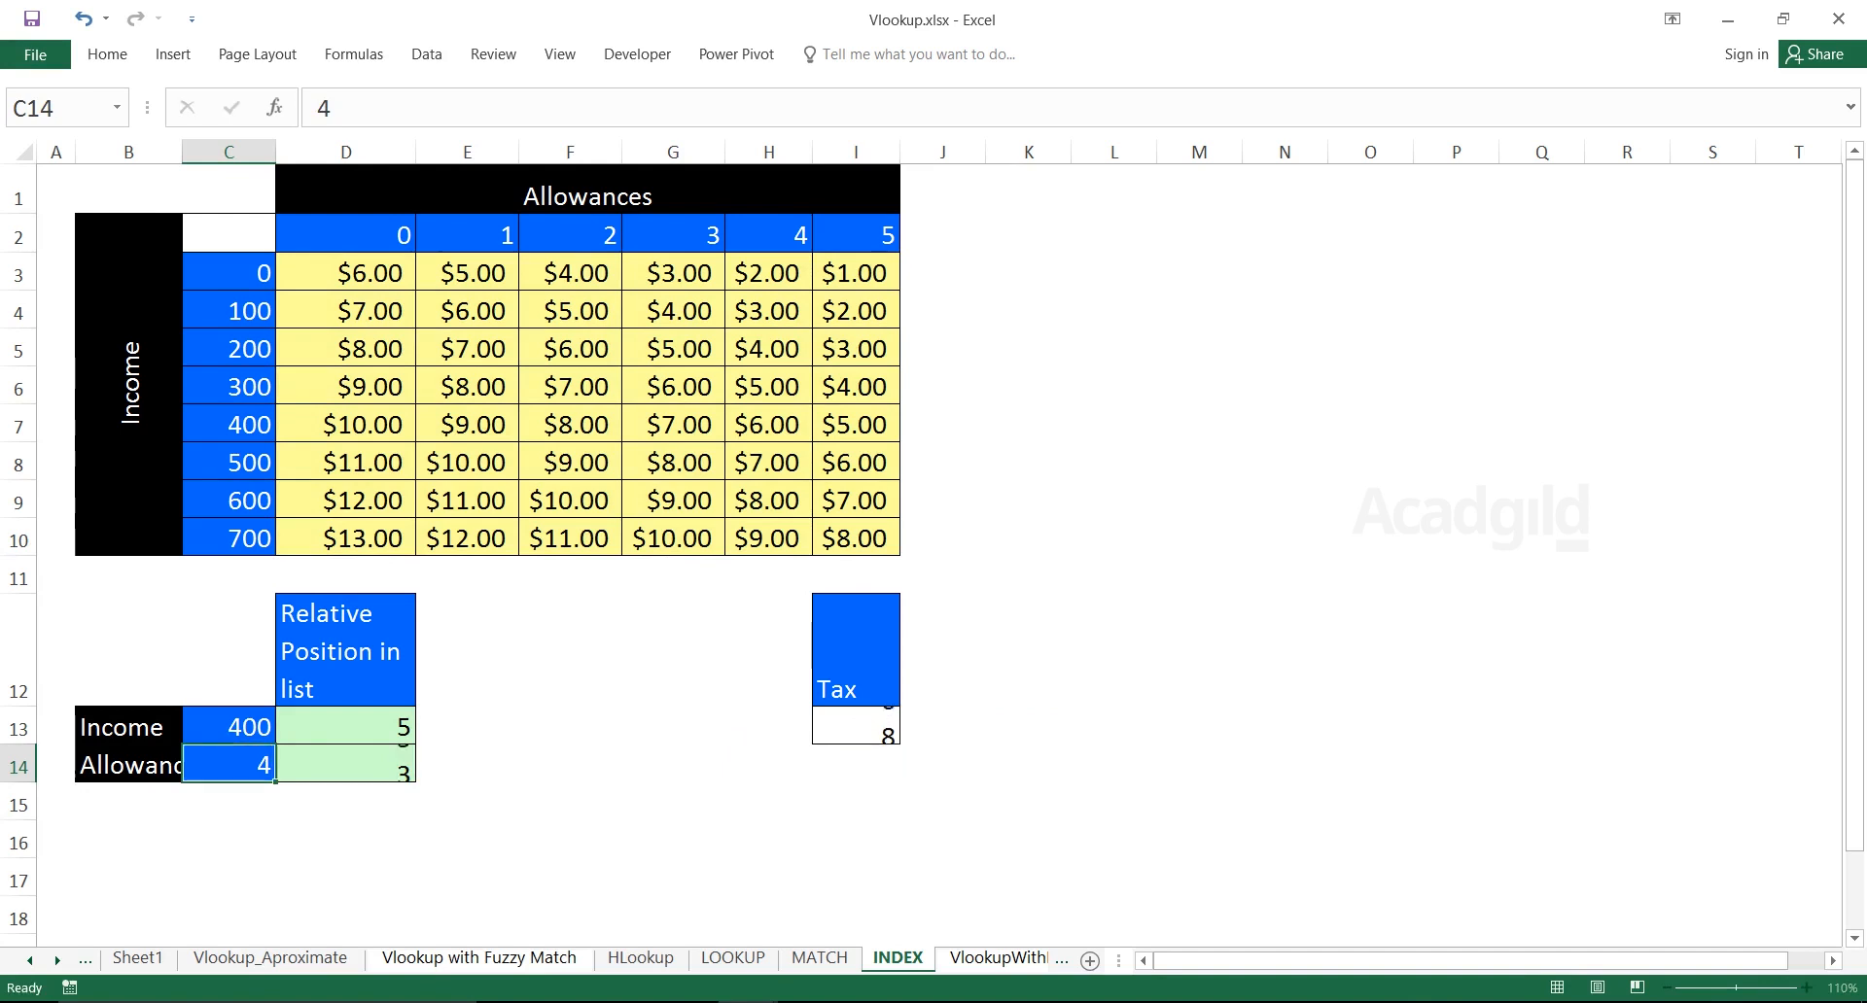
Compare the tax and the relative positions with the table's 400 income row and 4 allowance column
left_click_drag(228, 424, 855, 424)
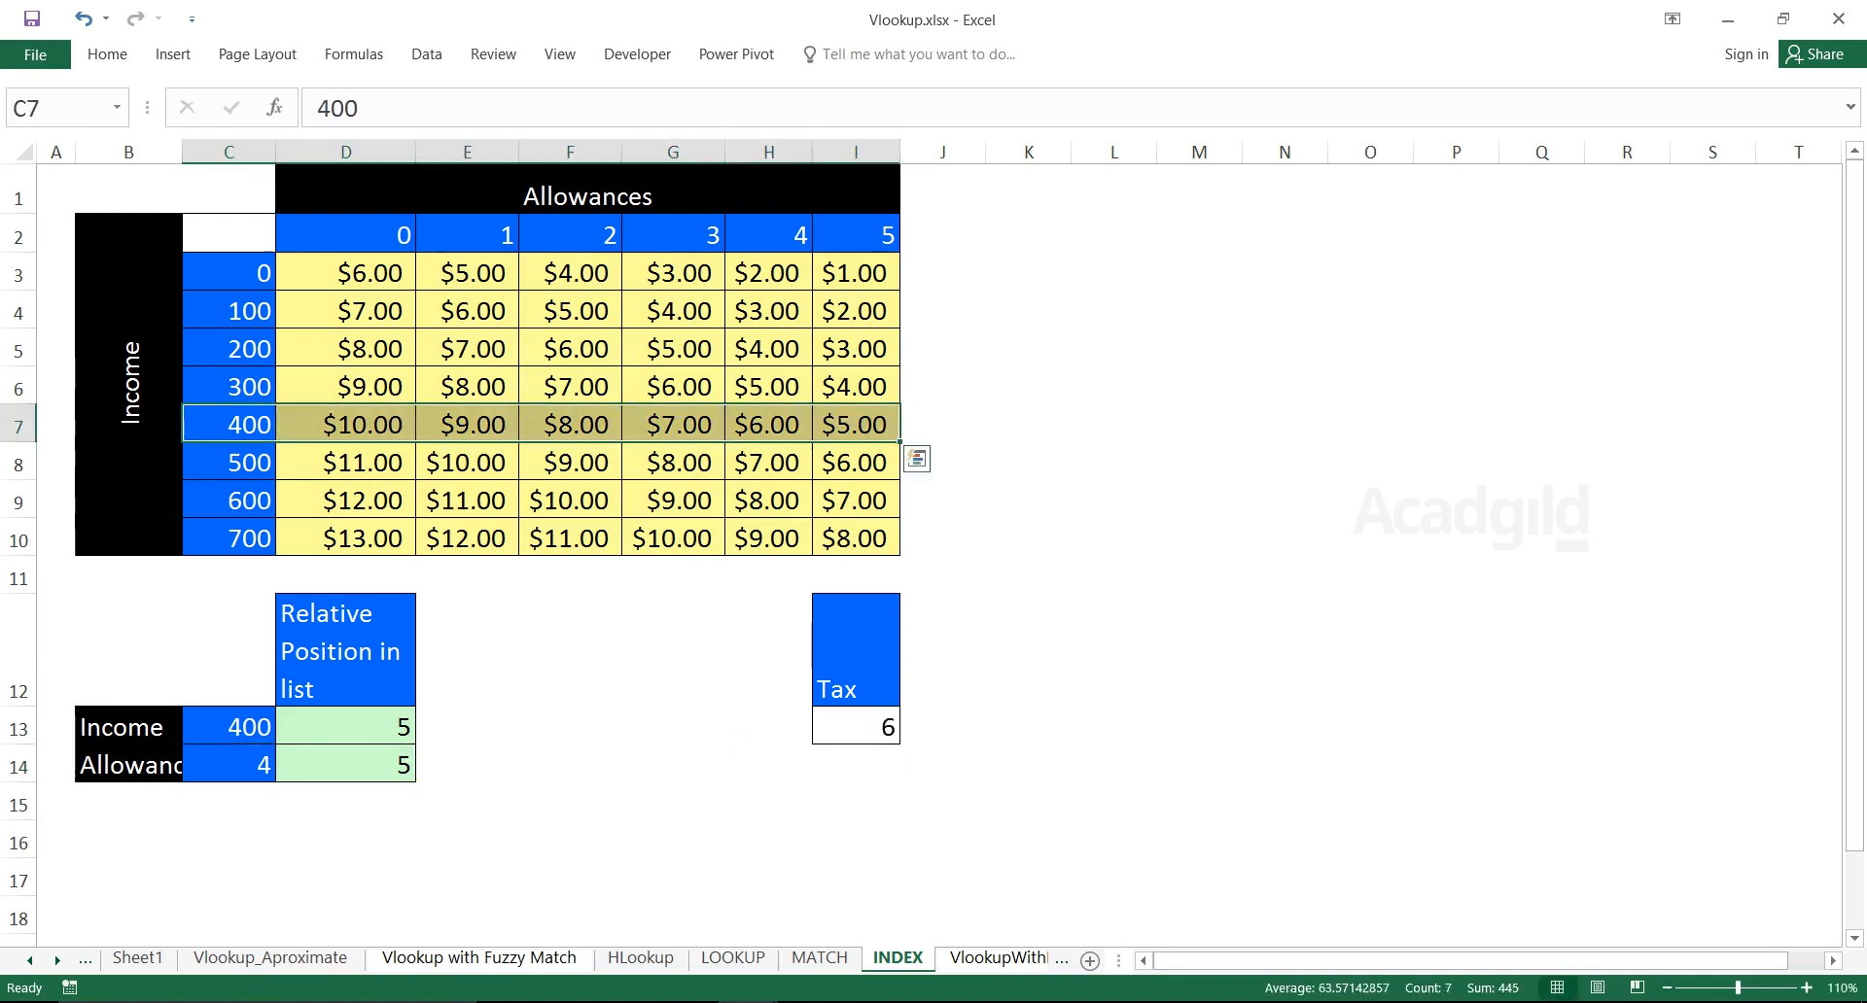
left_click(768, 235, "ctrl")
left_click_drag(768, 234, 768, 537)
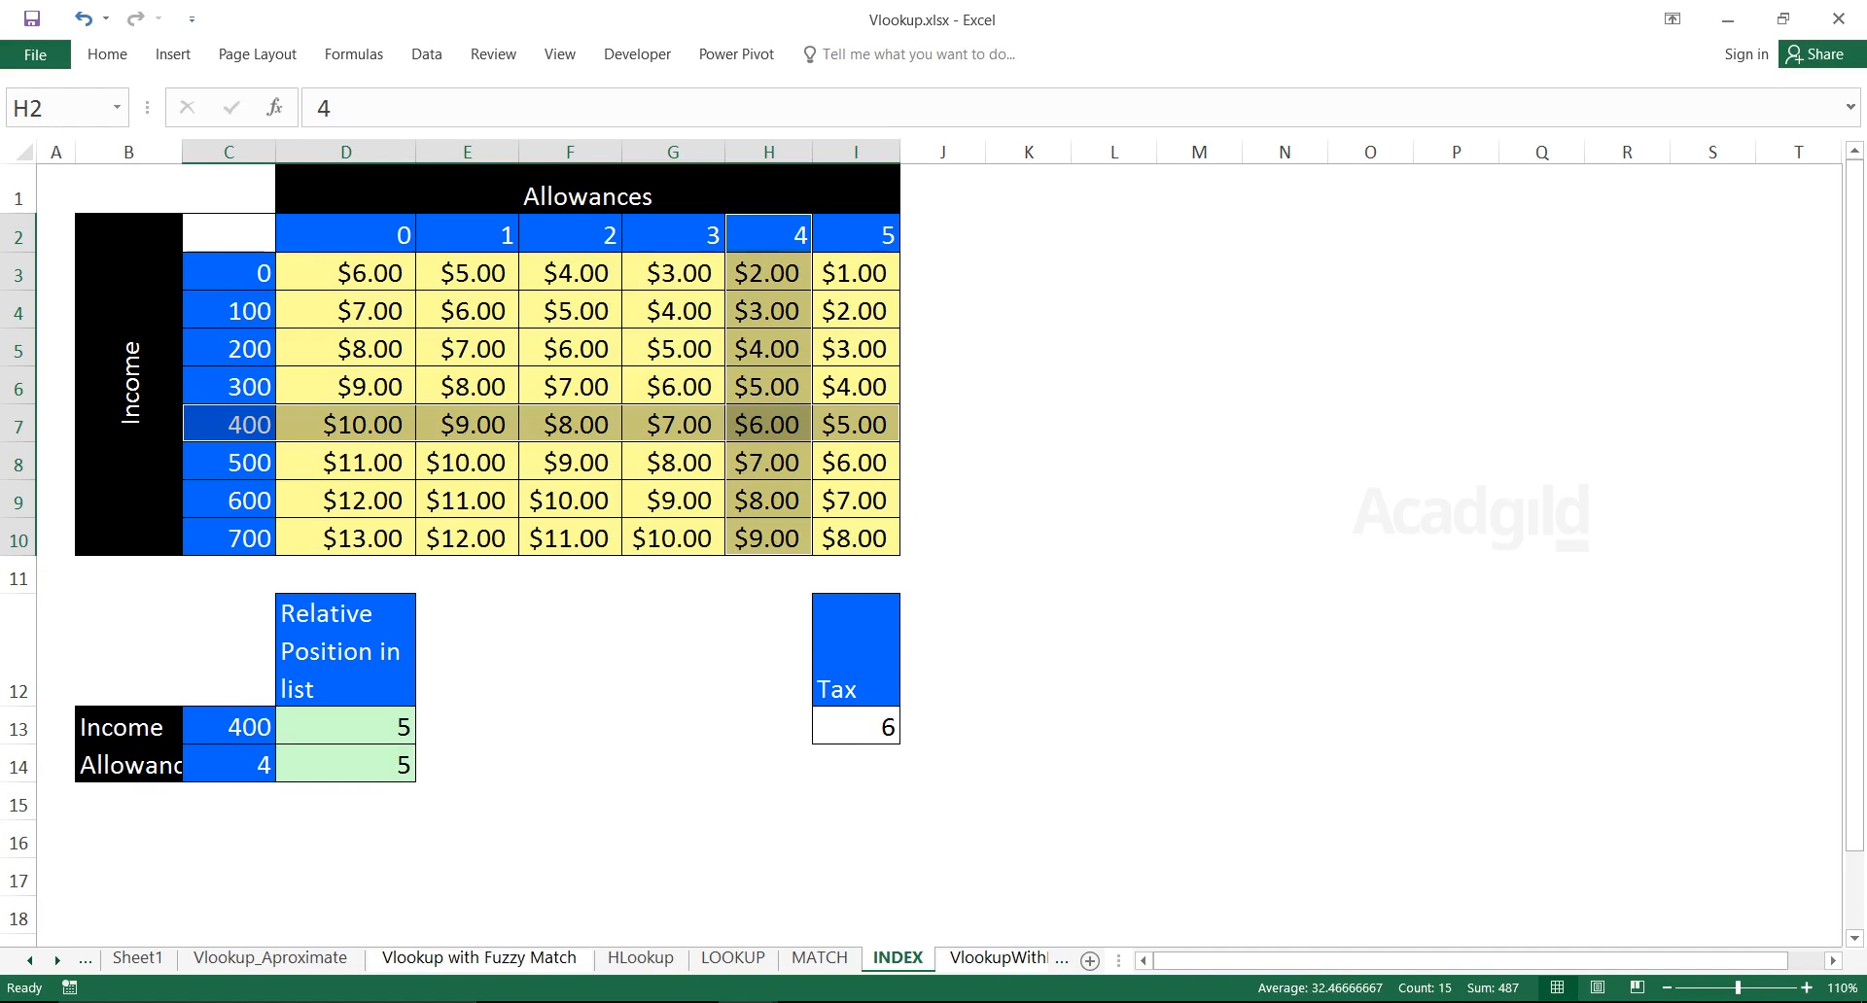
left_click(856, 727)
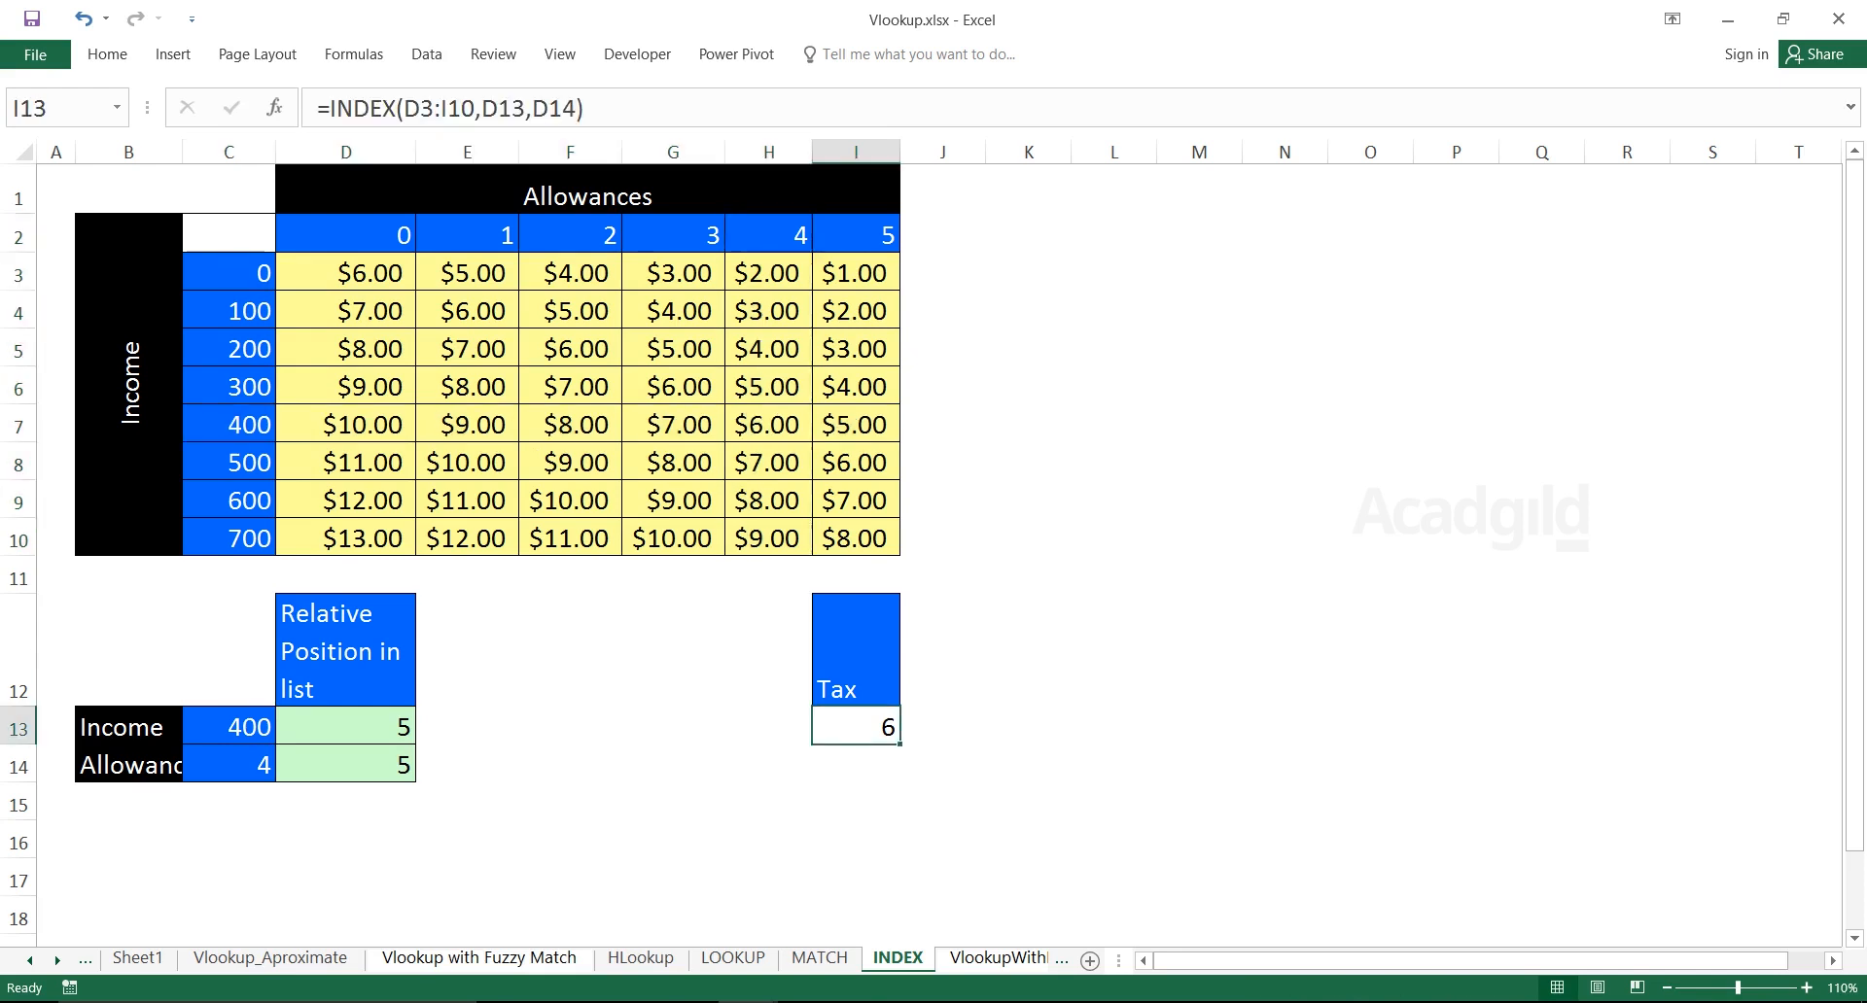
left_click_drag(346, 727, 347, 765)
left_click(855, 727, "ctrl")
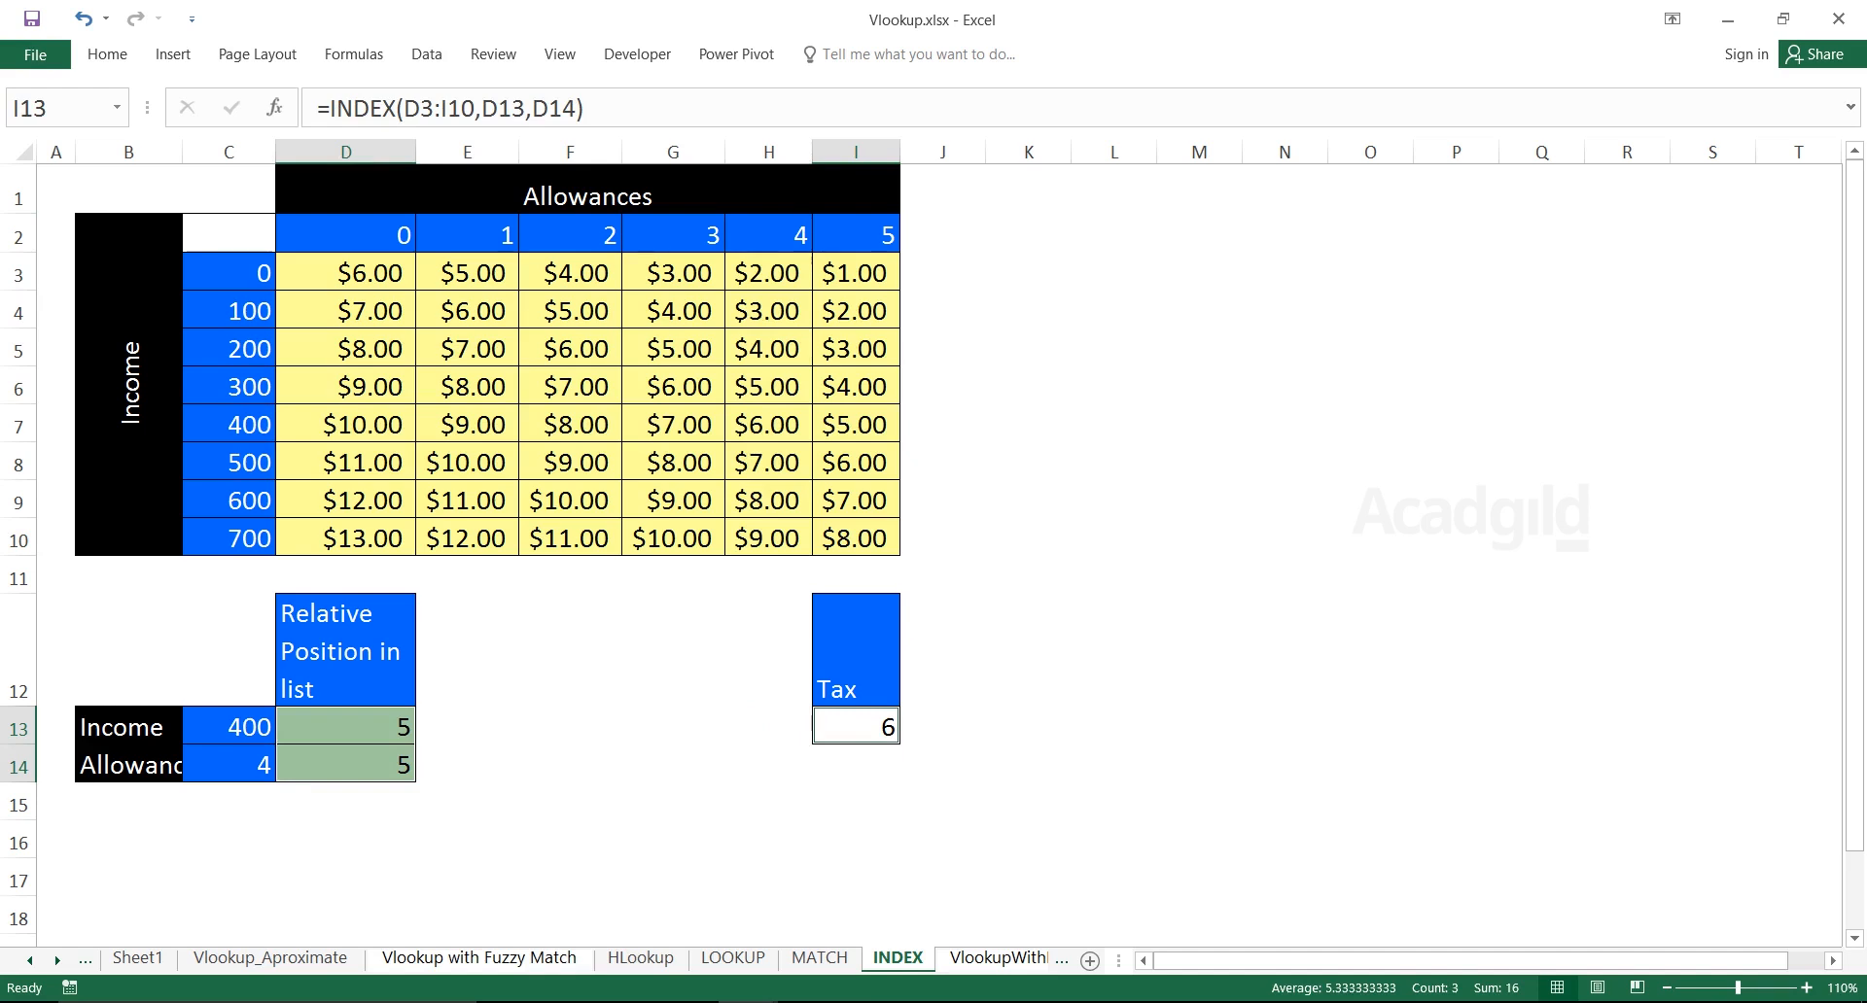
left_click(1115, 499)
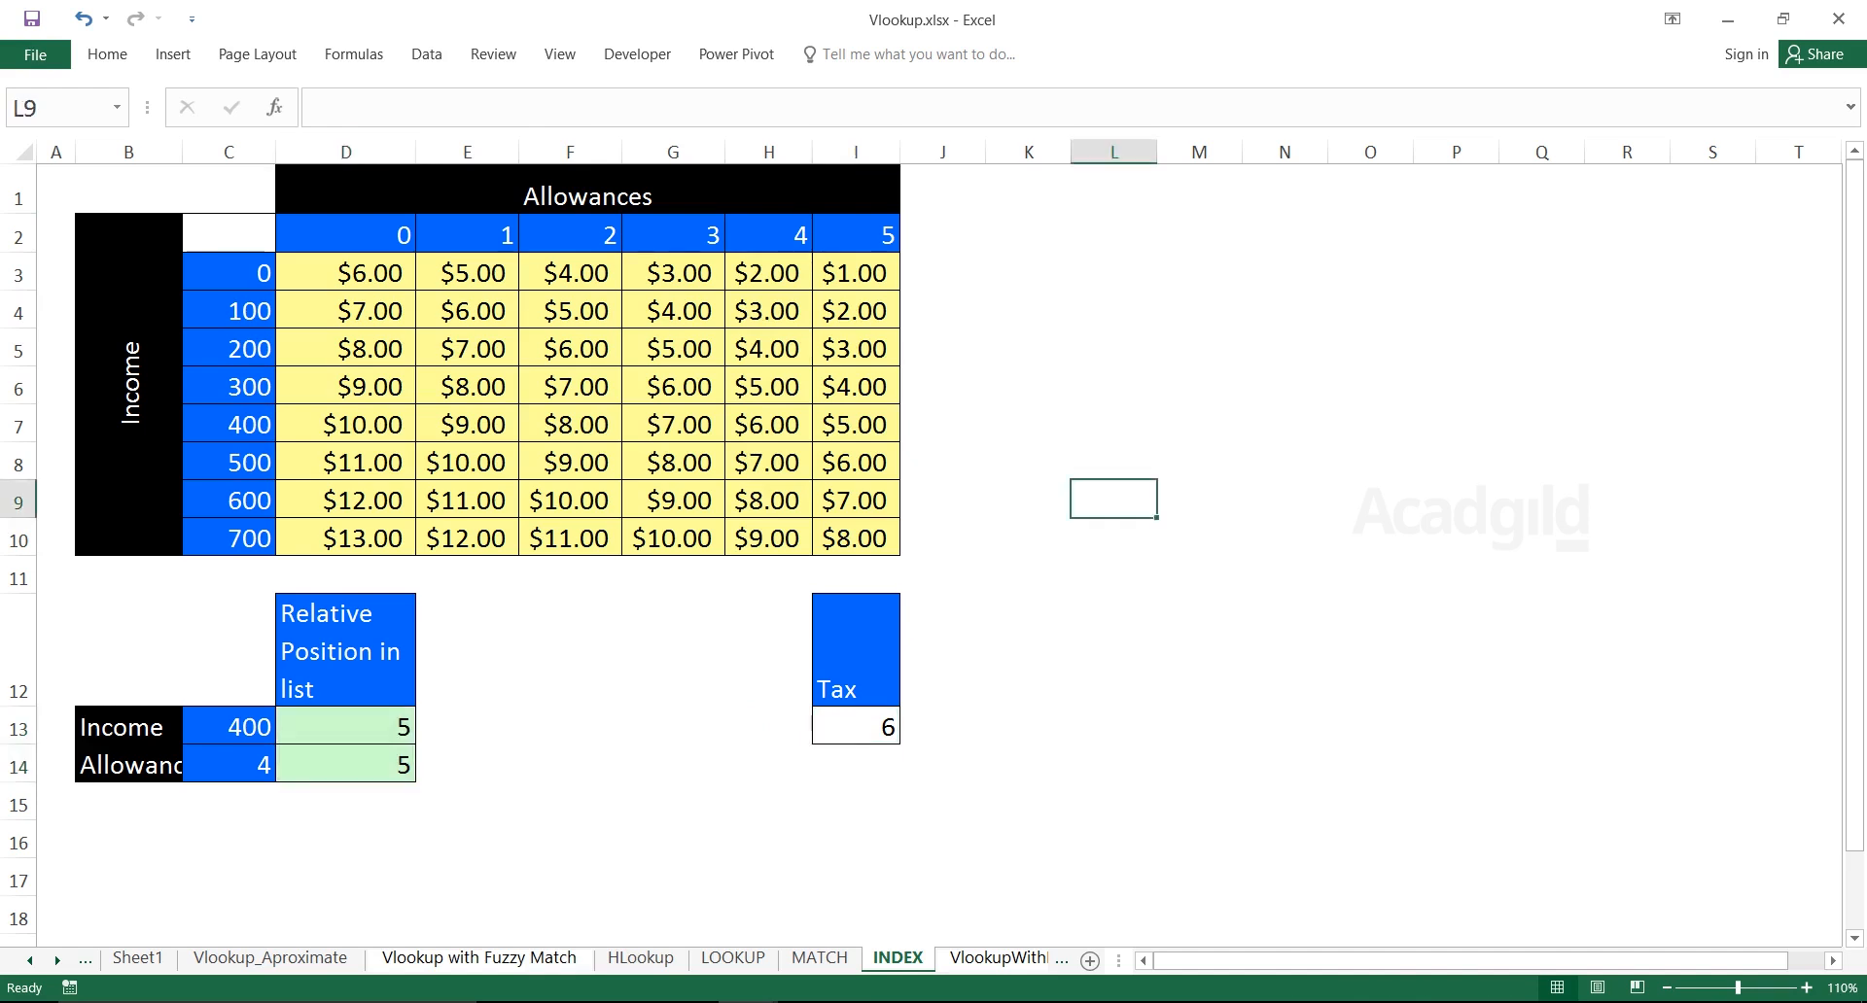
Start an INDEX formula in I15 with the tax values D3:I10 as the array
left_click(768, 802)
left_click(855, 802)
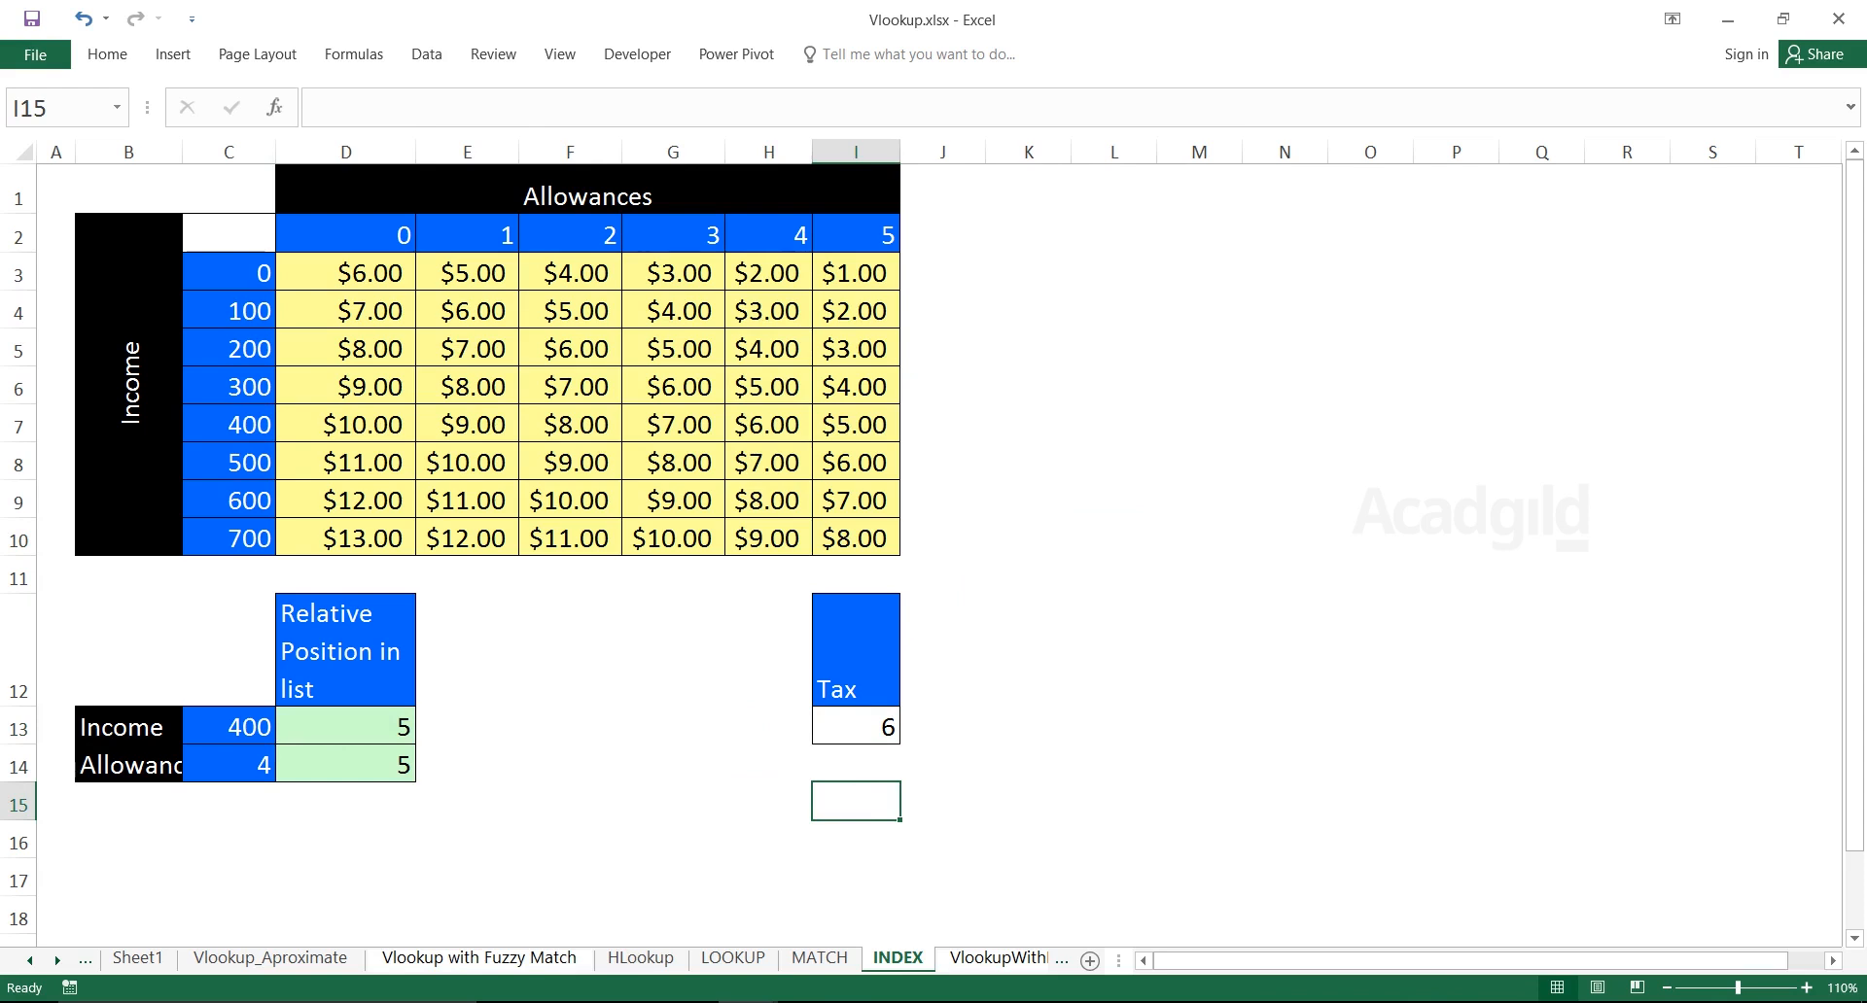
type("=Indext")
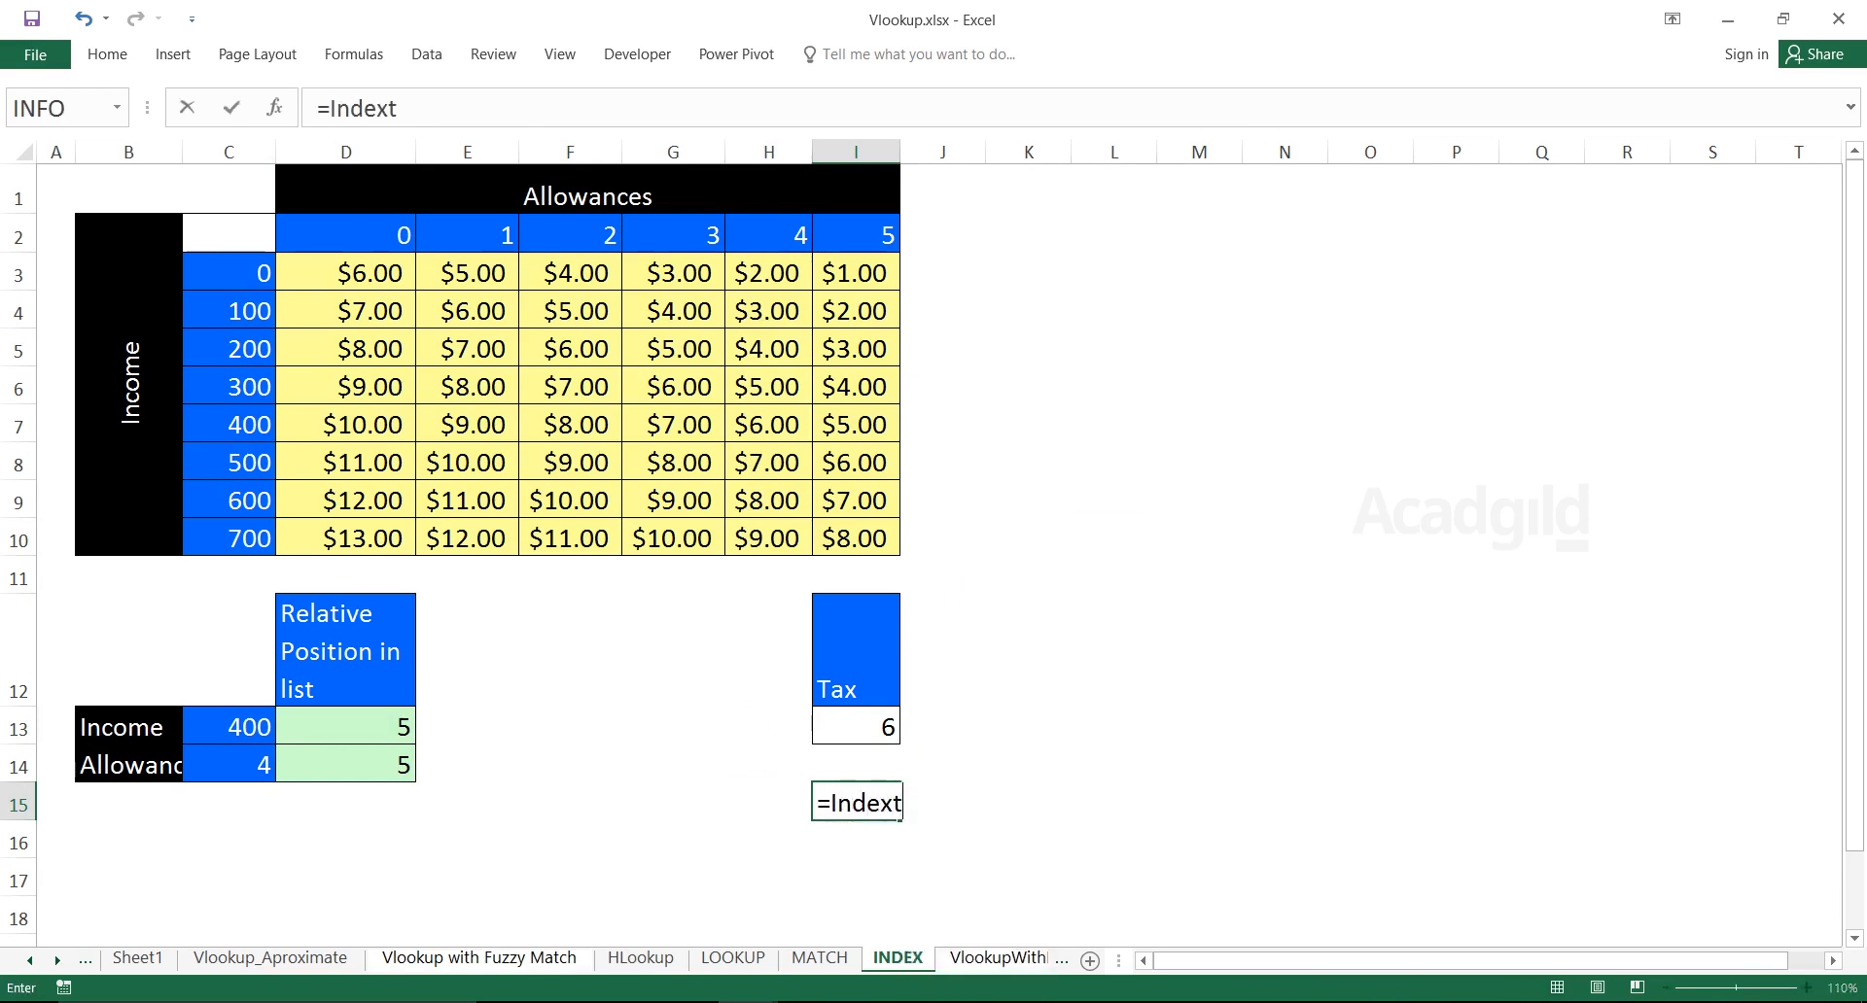
key("BackSpace")
key("Tab")
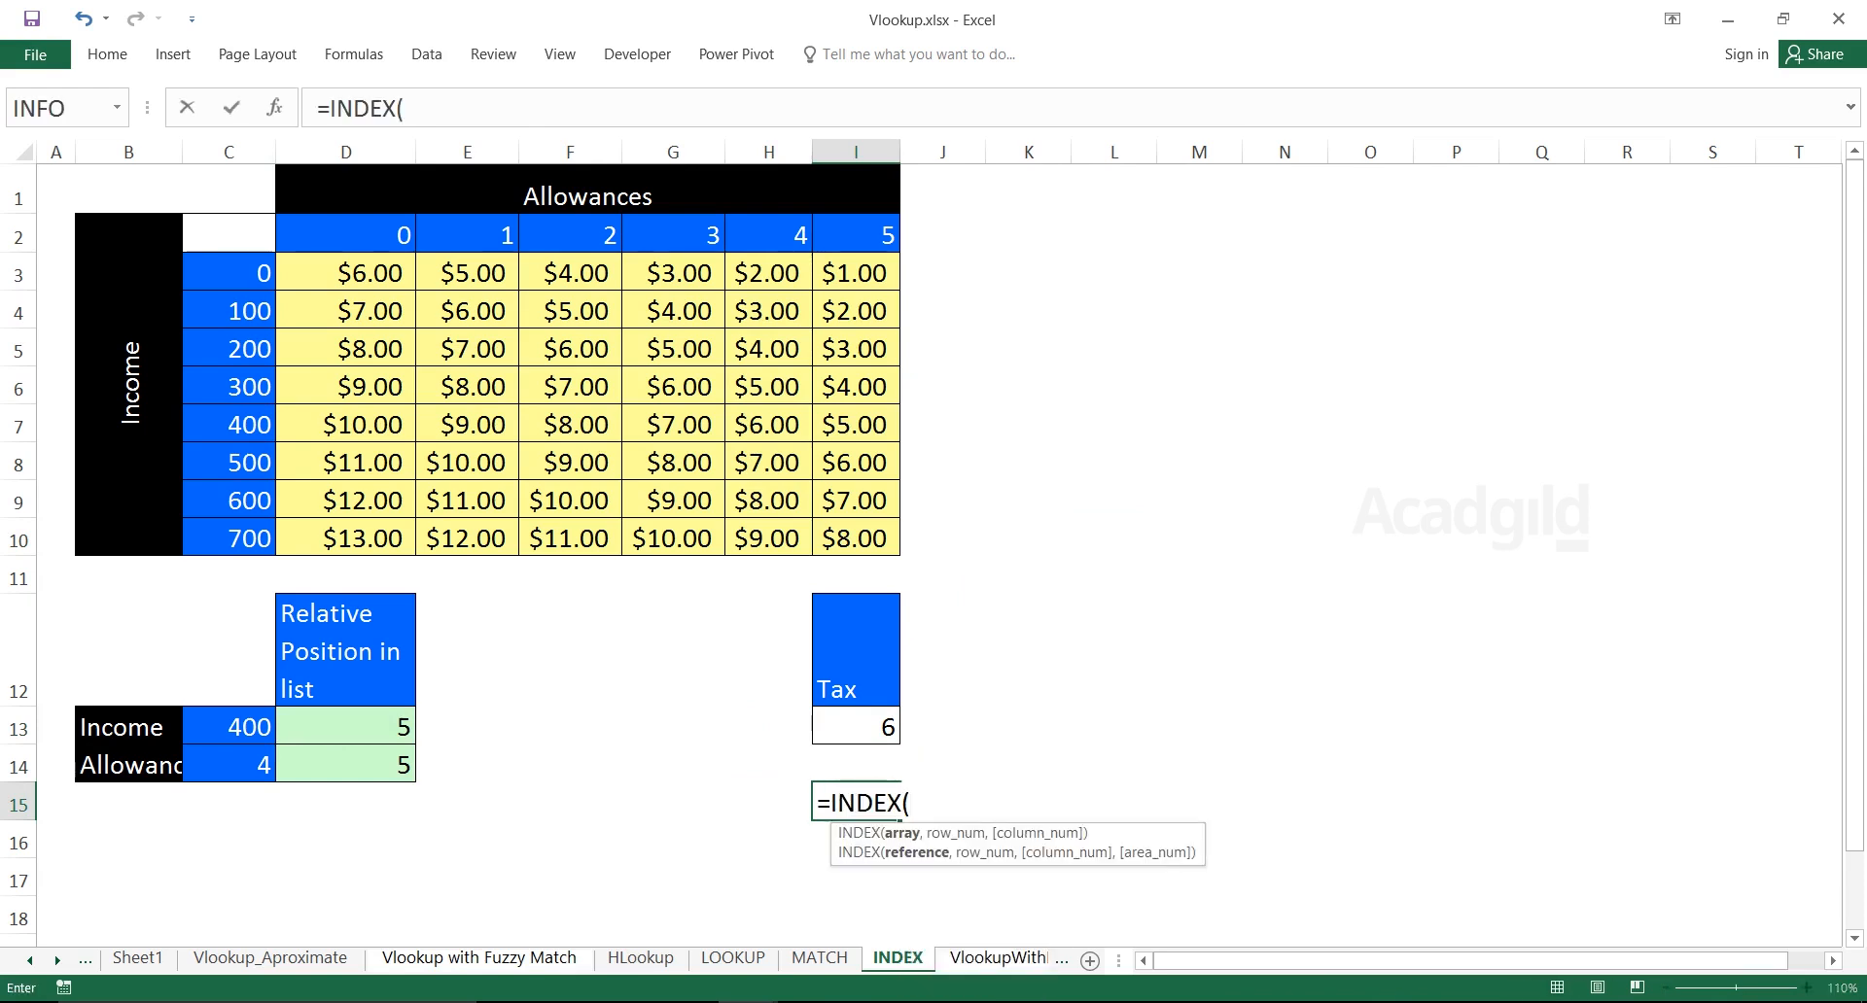
left_click(345, 273)
left_click_drag(345, 273, 890, 540)
type(",")
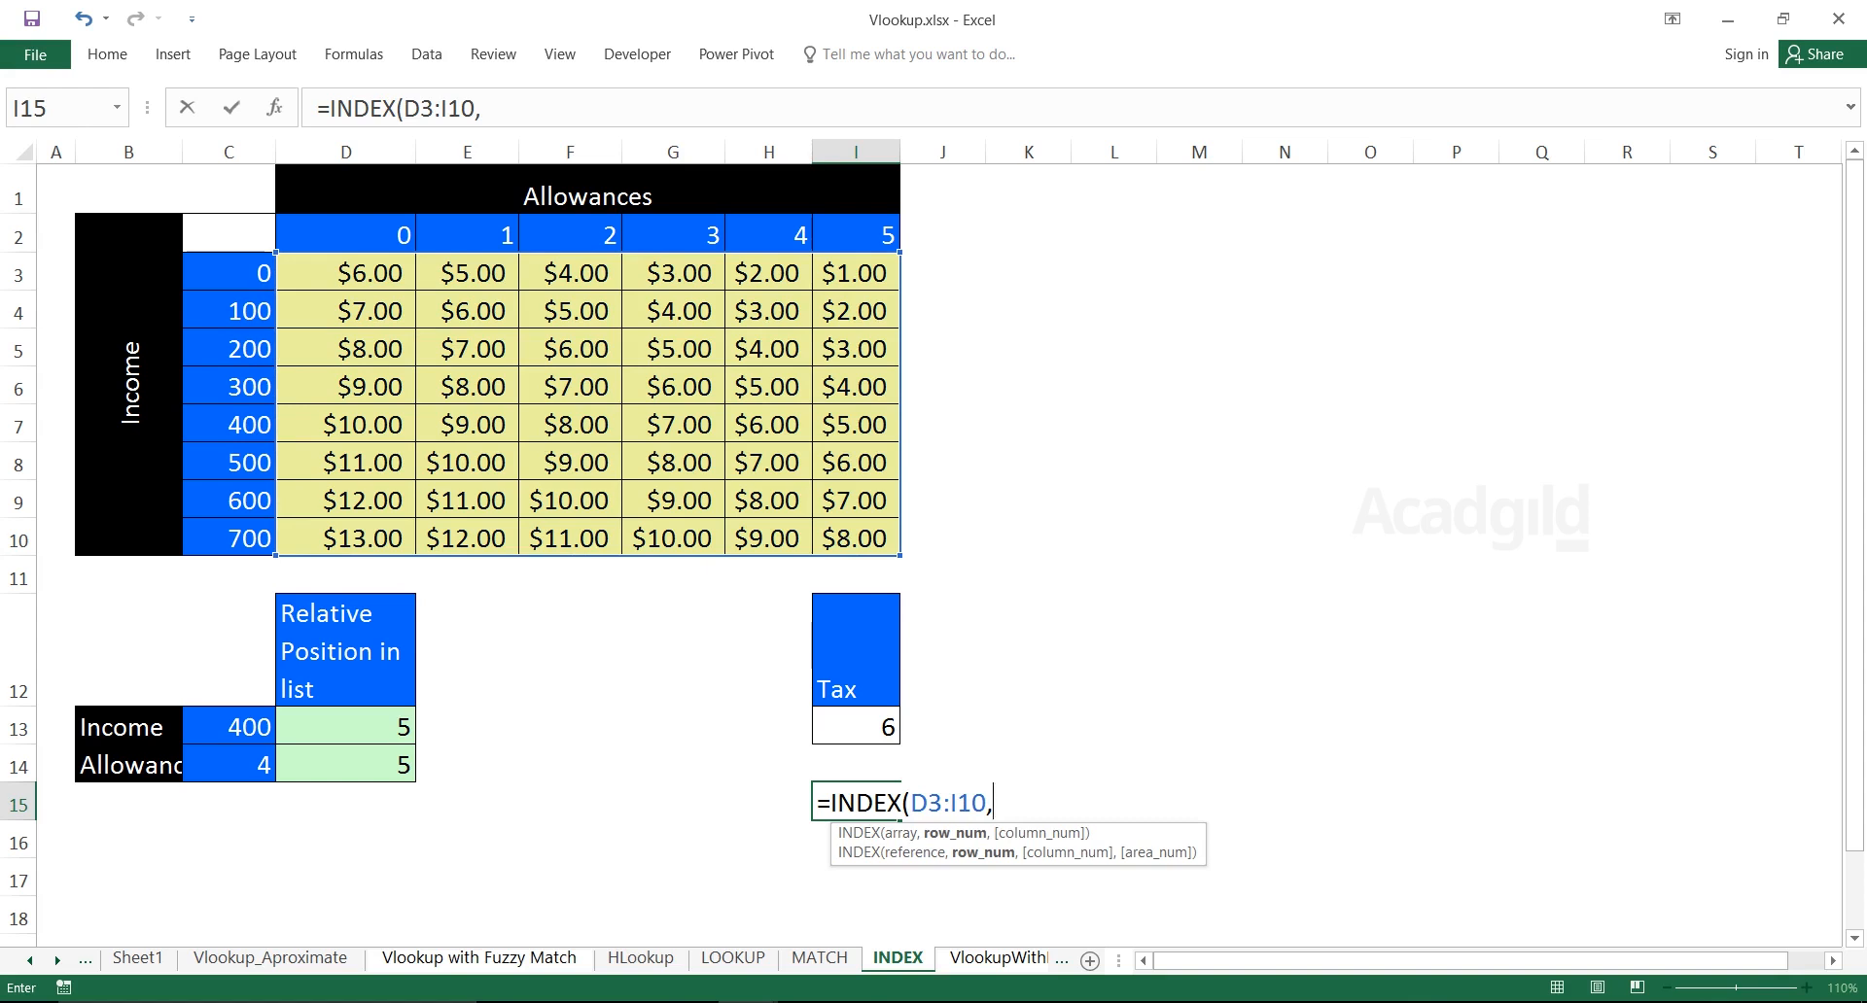
Nest MATCH(C13,C3:C10,0) as the row number of the INDEX formula in I15
type("matc")
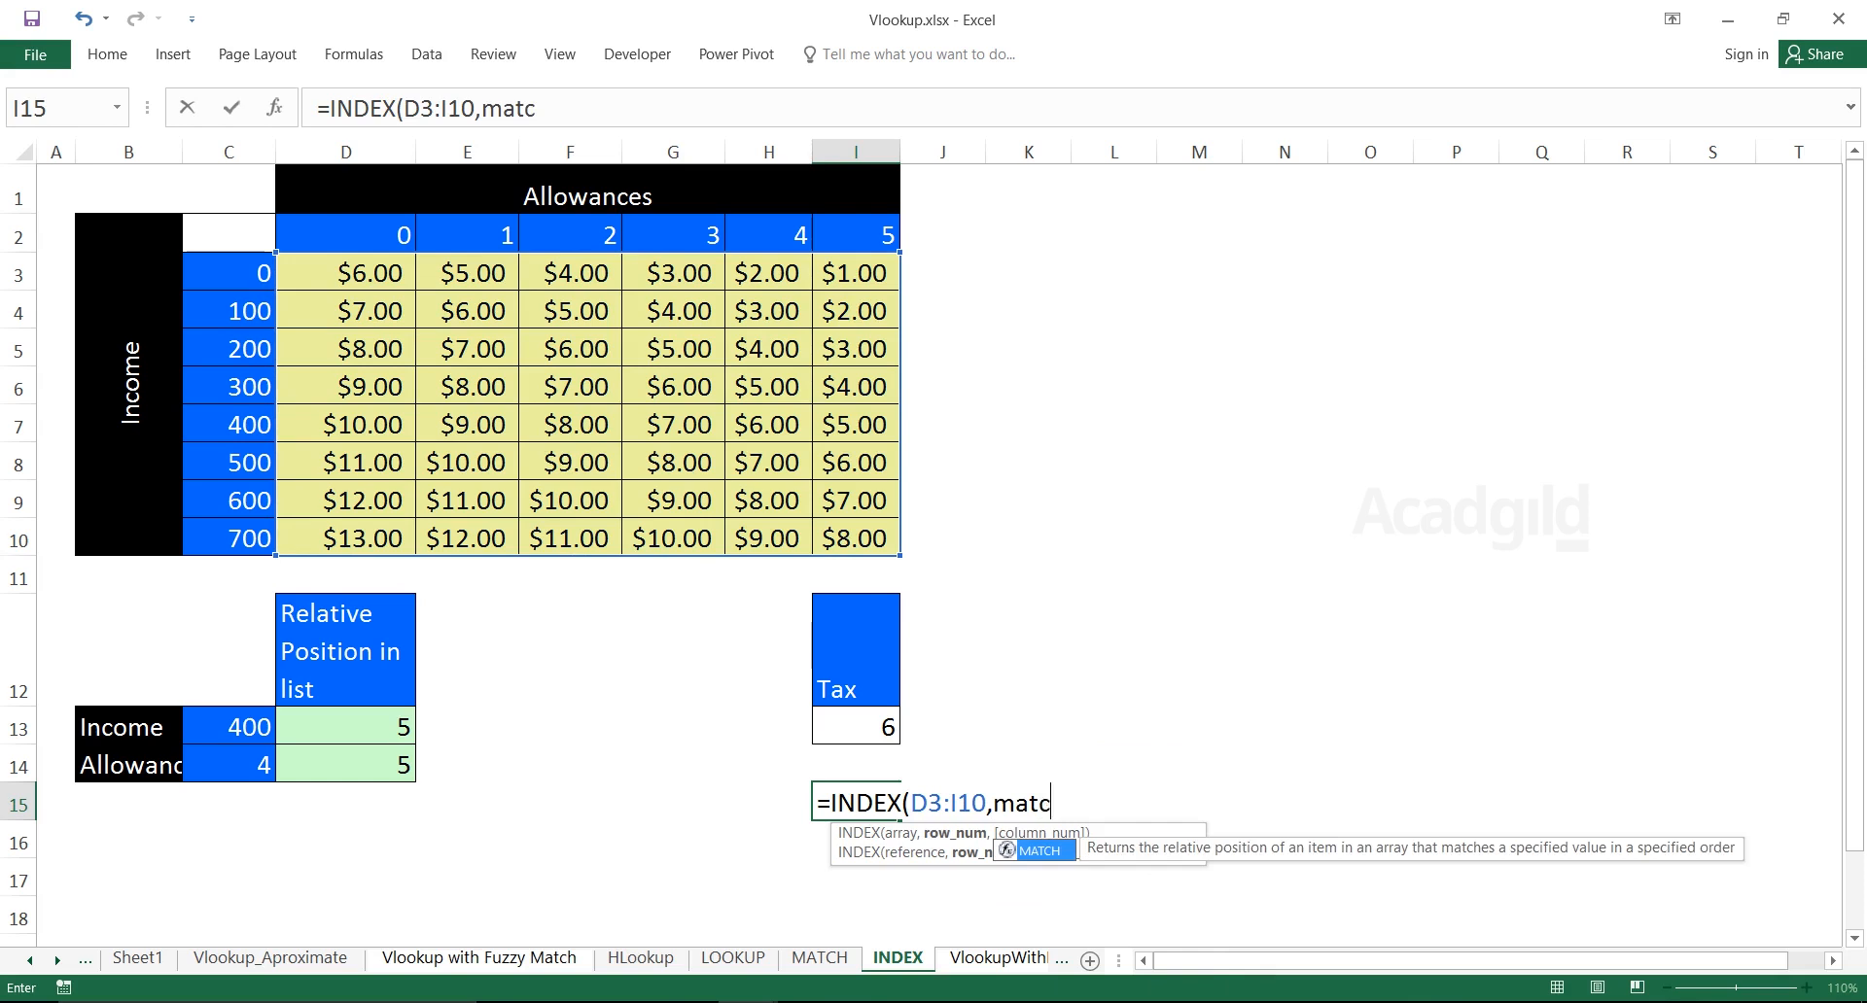
key("Tab")
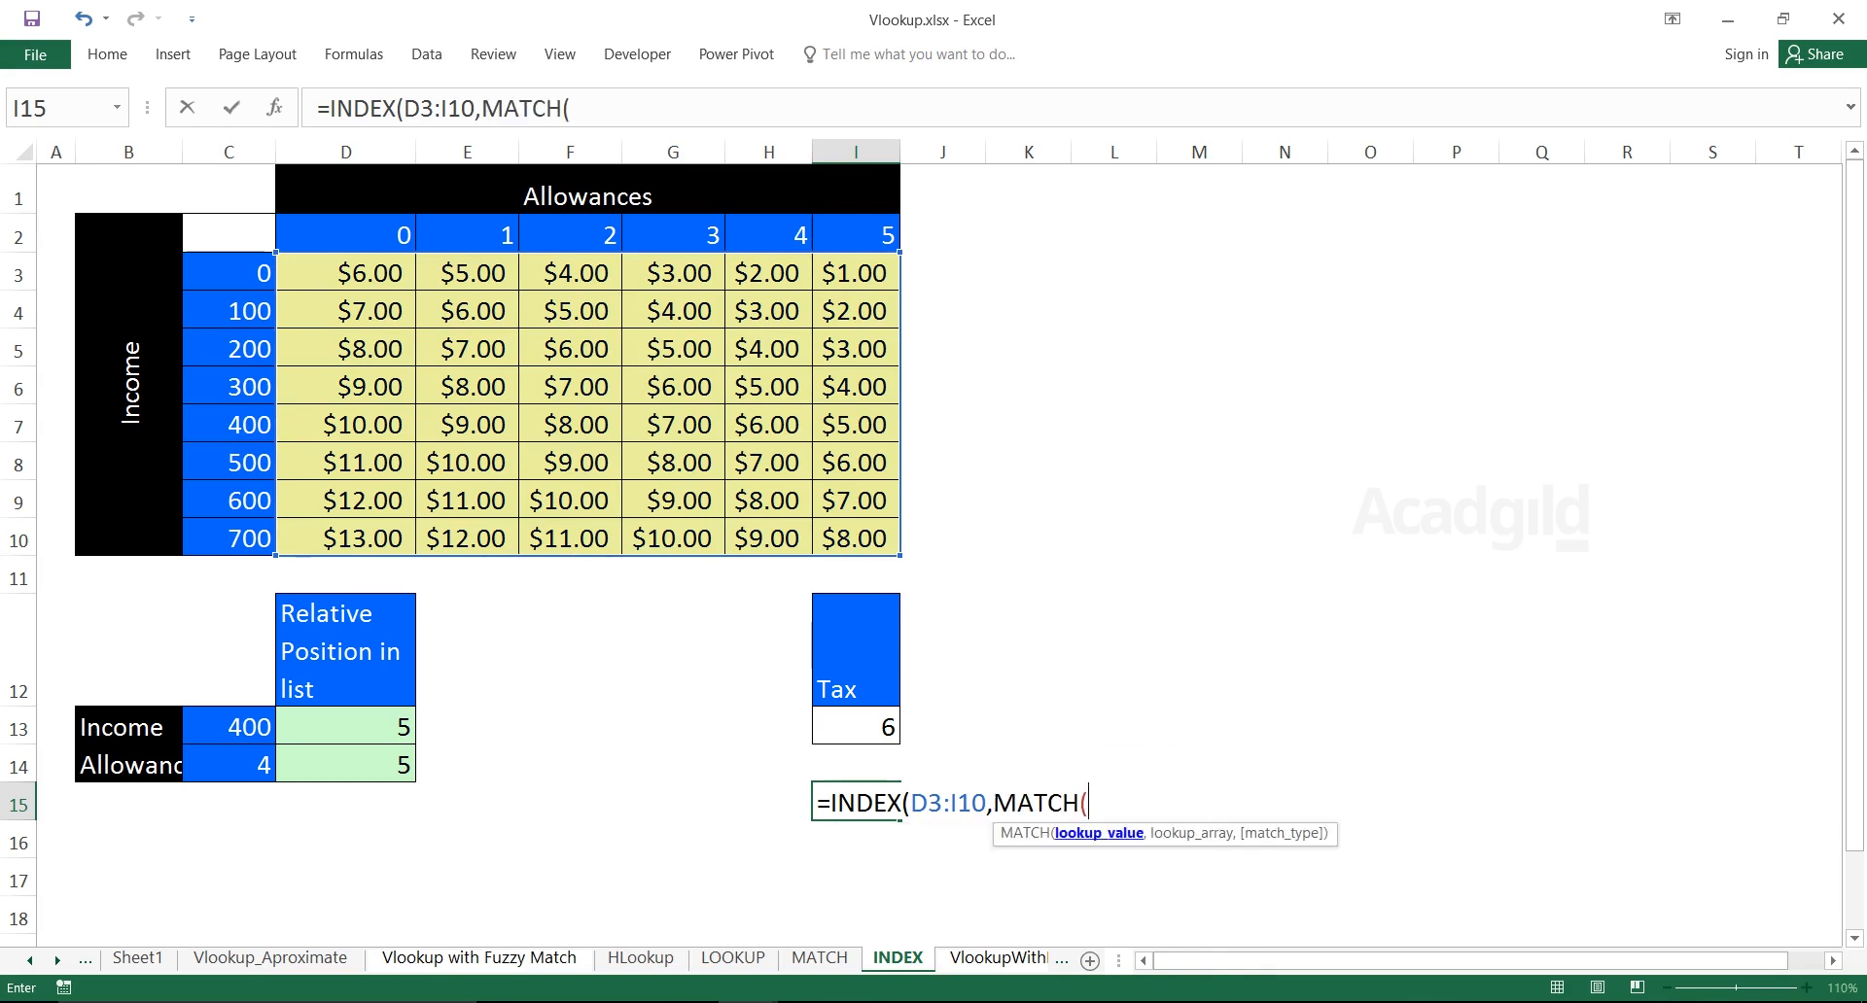
left_click(228, 727)
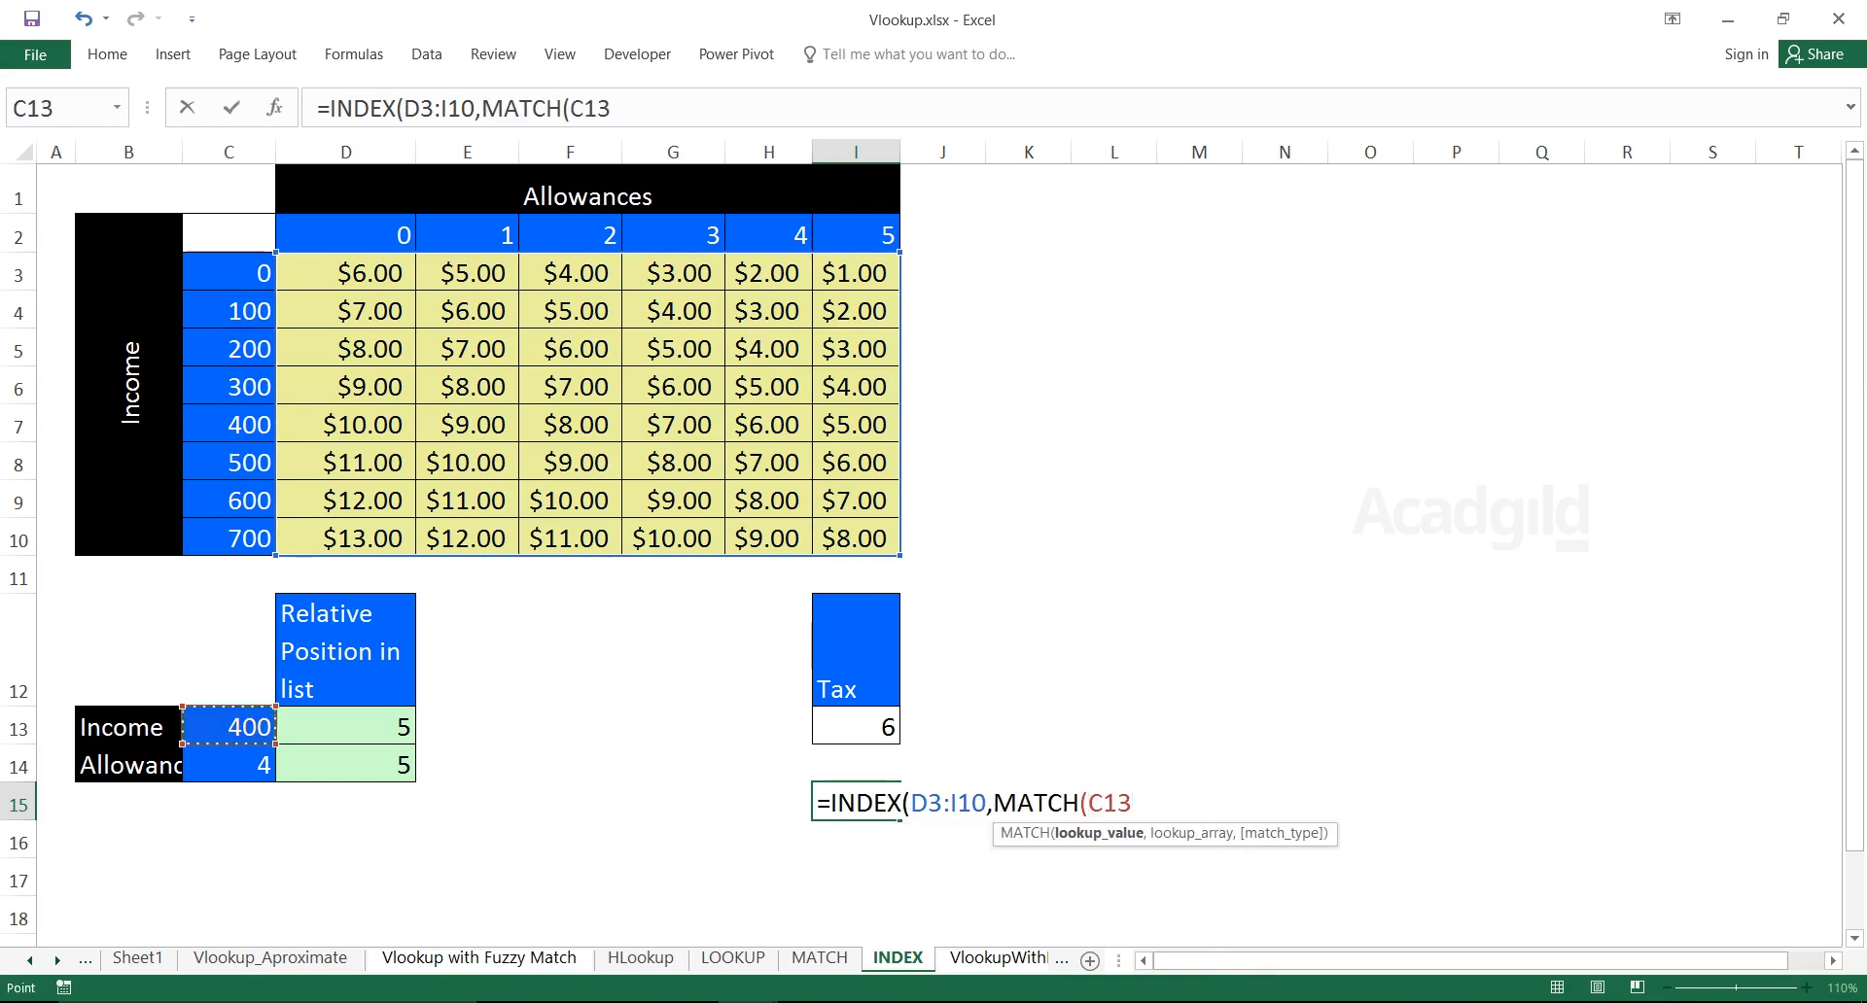
type(",")
left_click_drag(234, 273, 248, 538)
type(",")
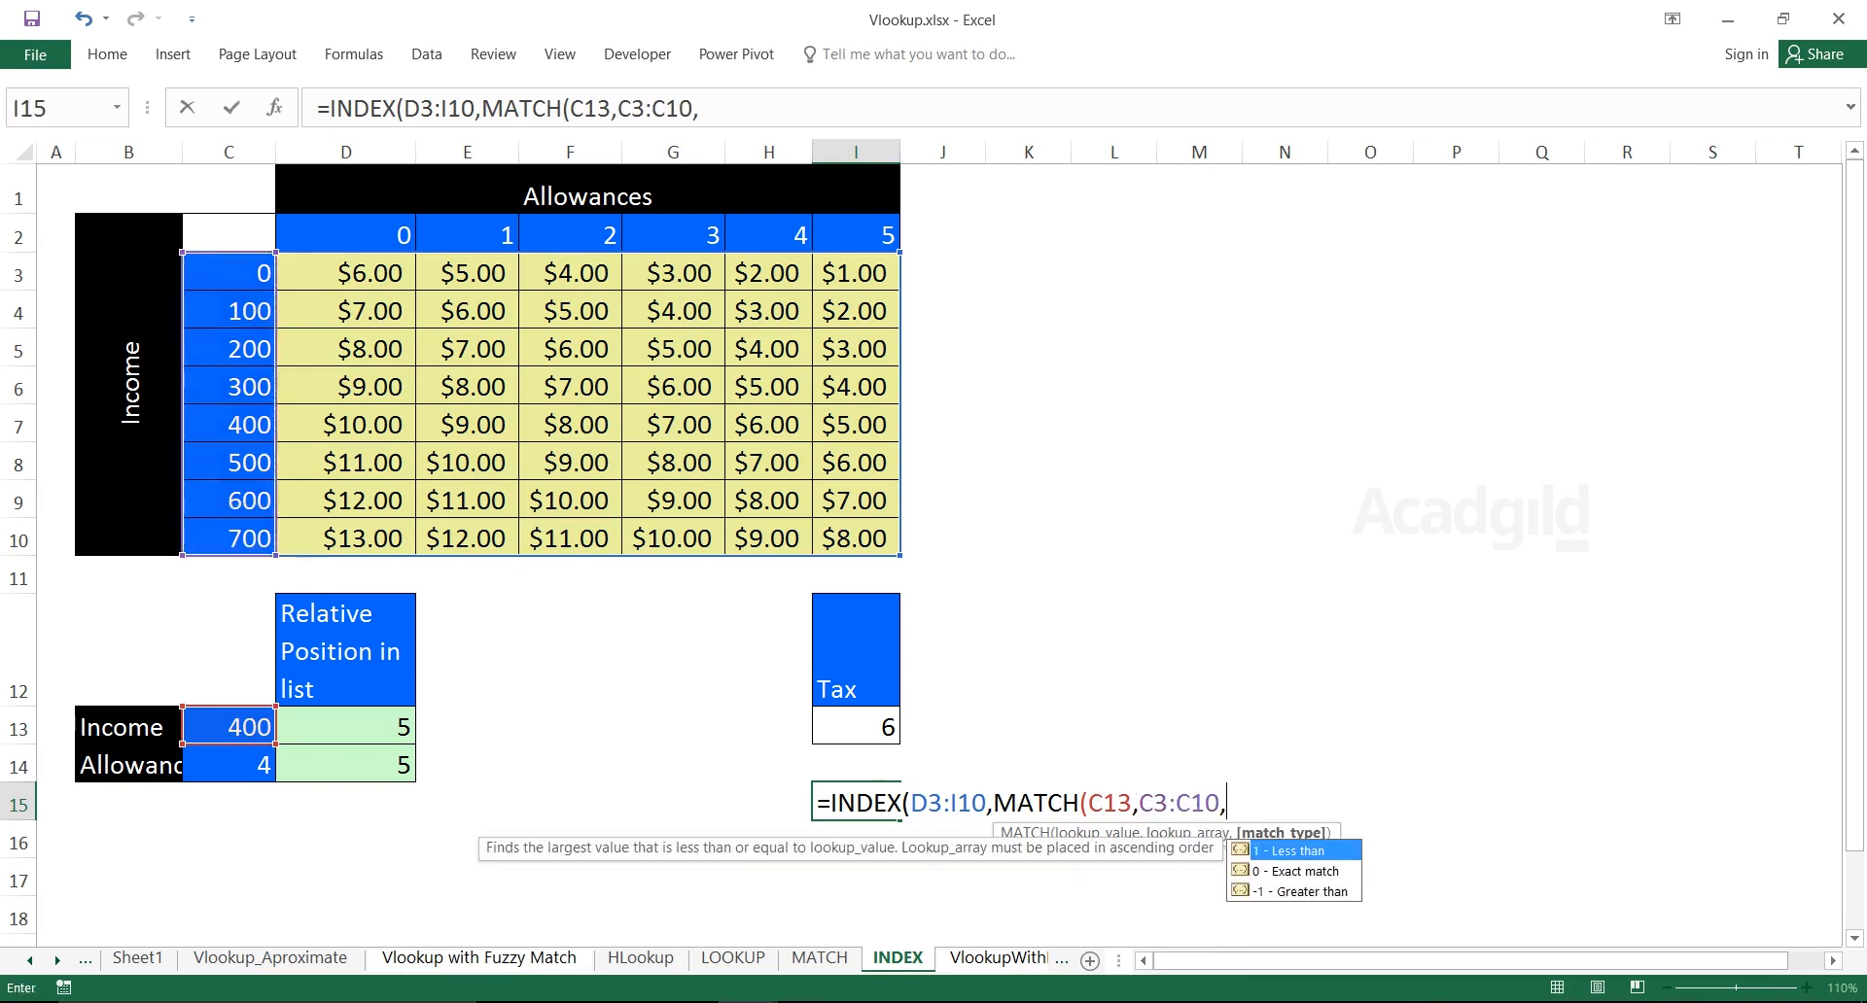
type("0)")
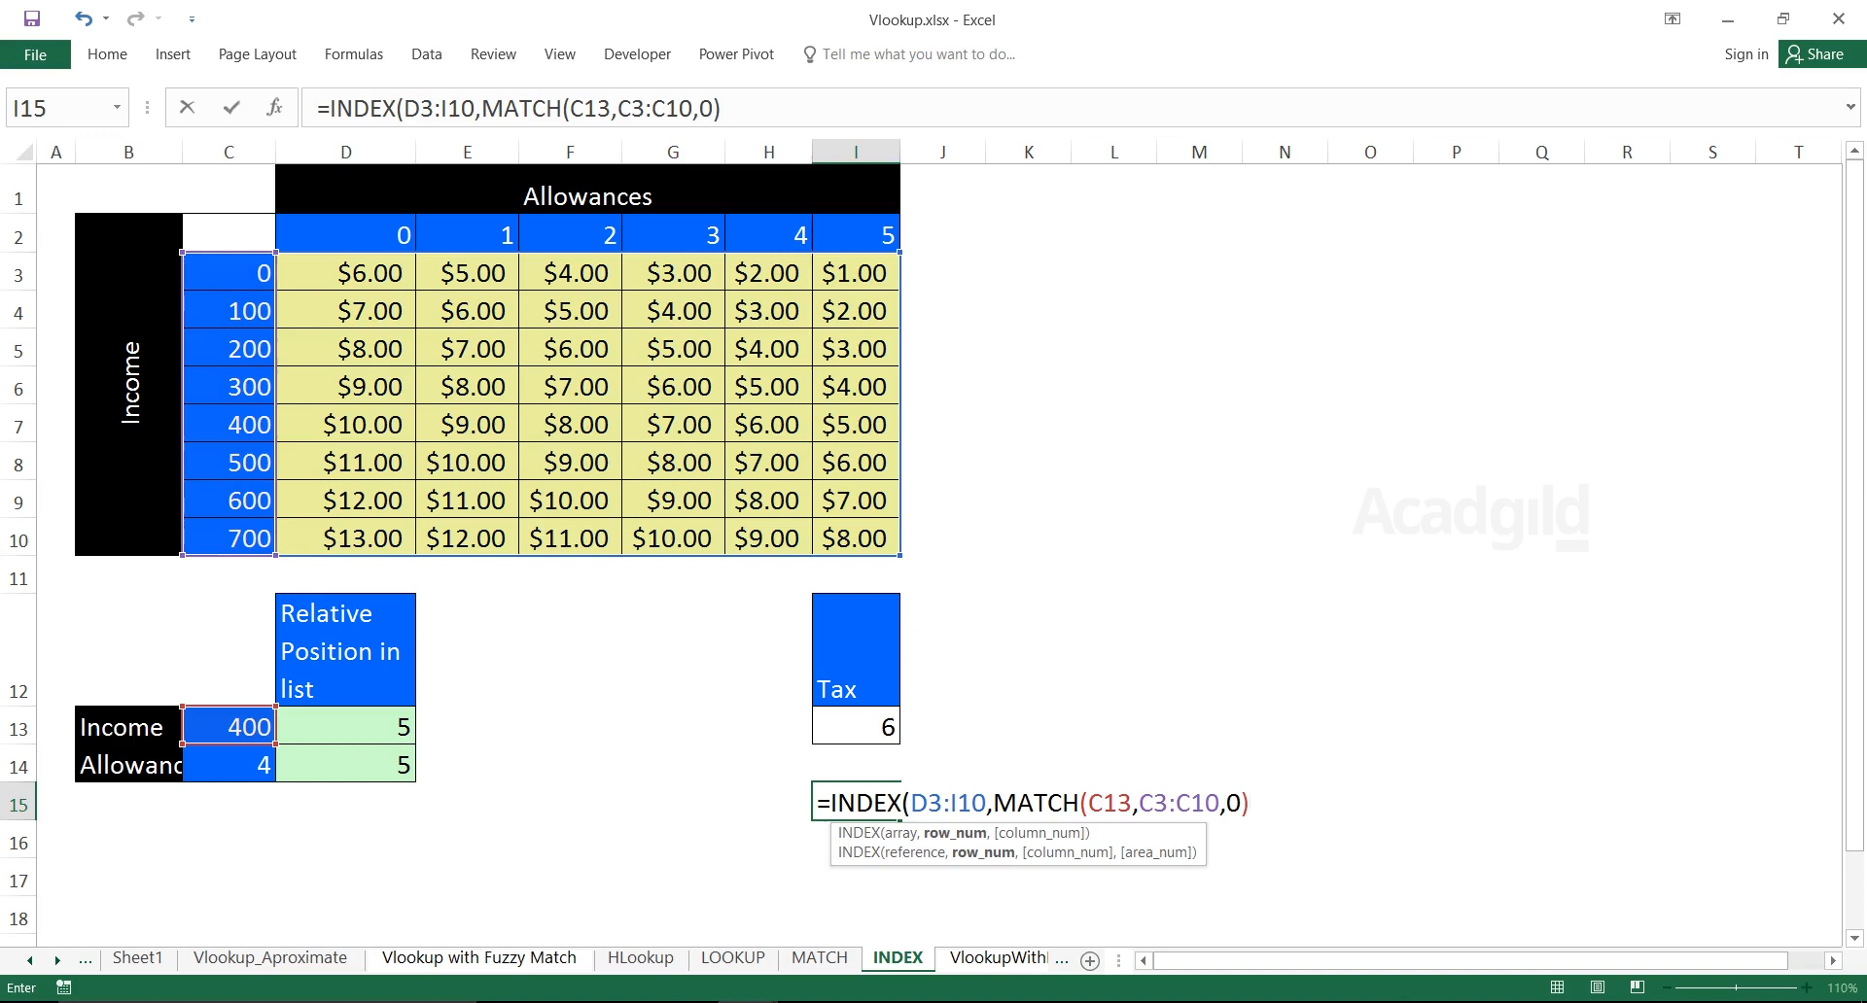
type(",")
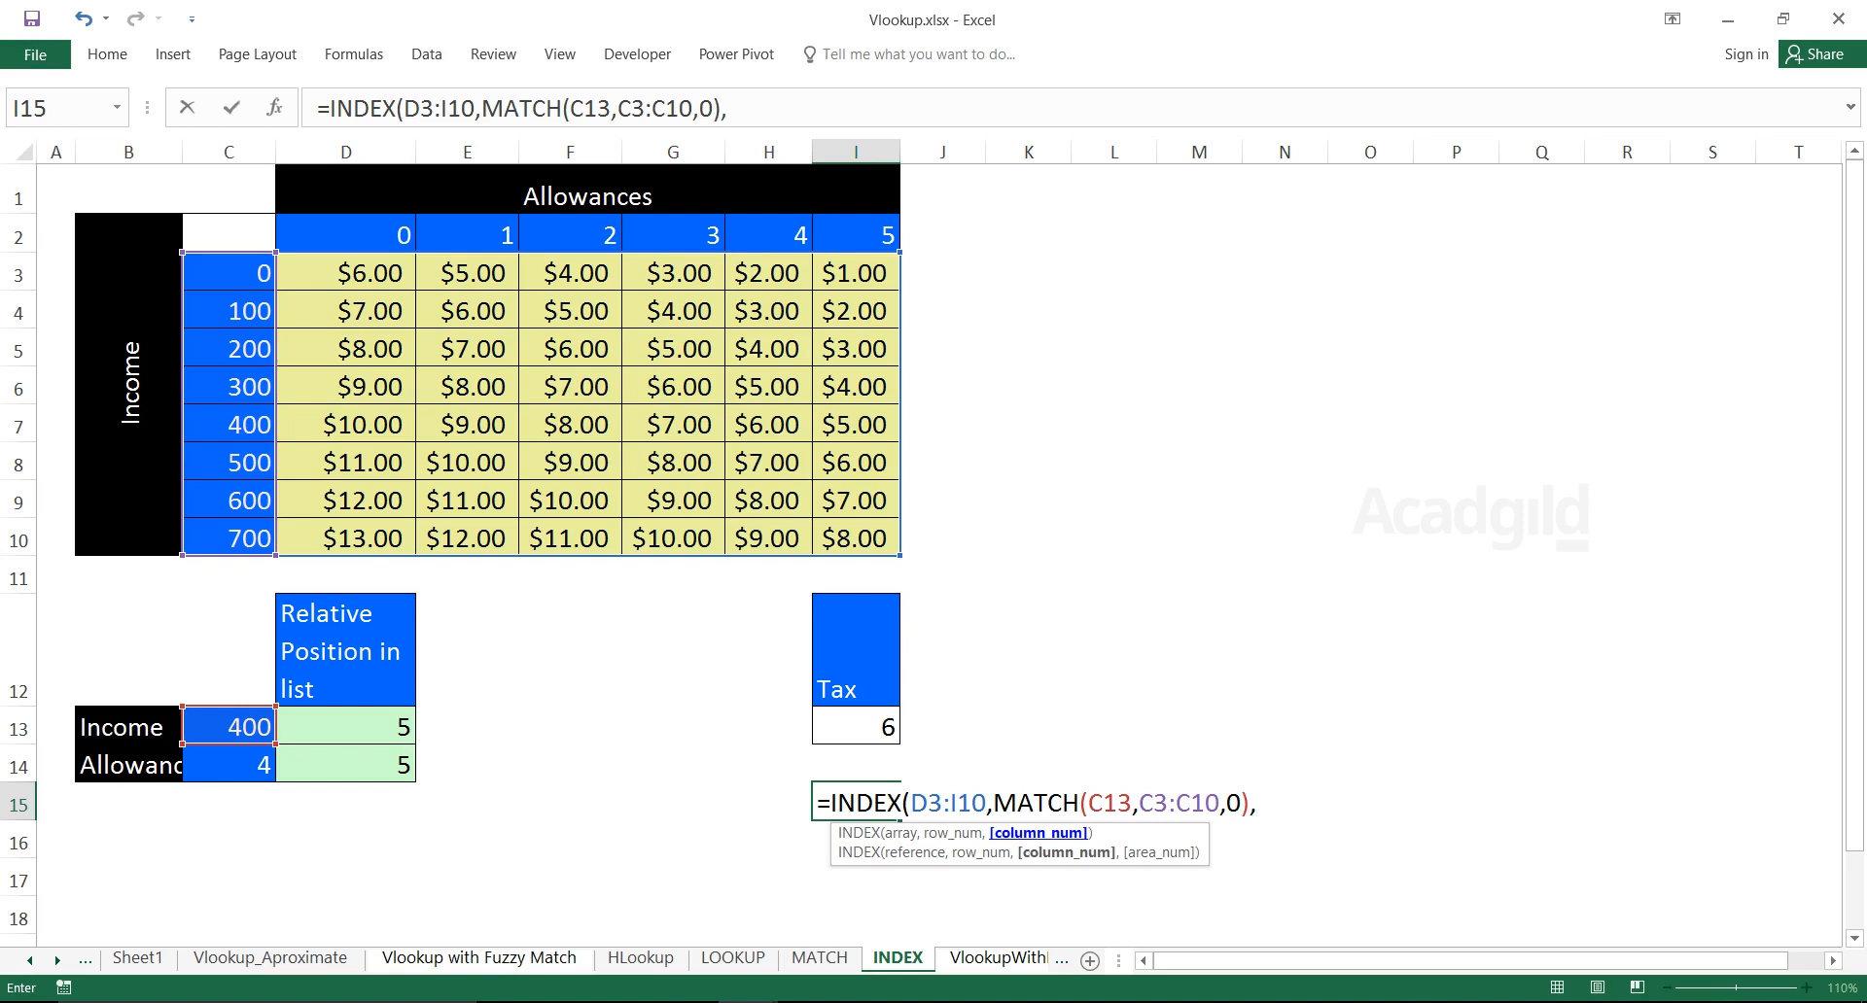
Add MATCH(C14,D2:I2,0) as the column number and complete the combined INDEX formula in I15
type("mat")
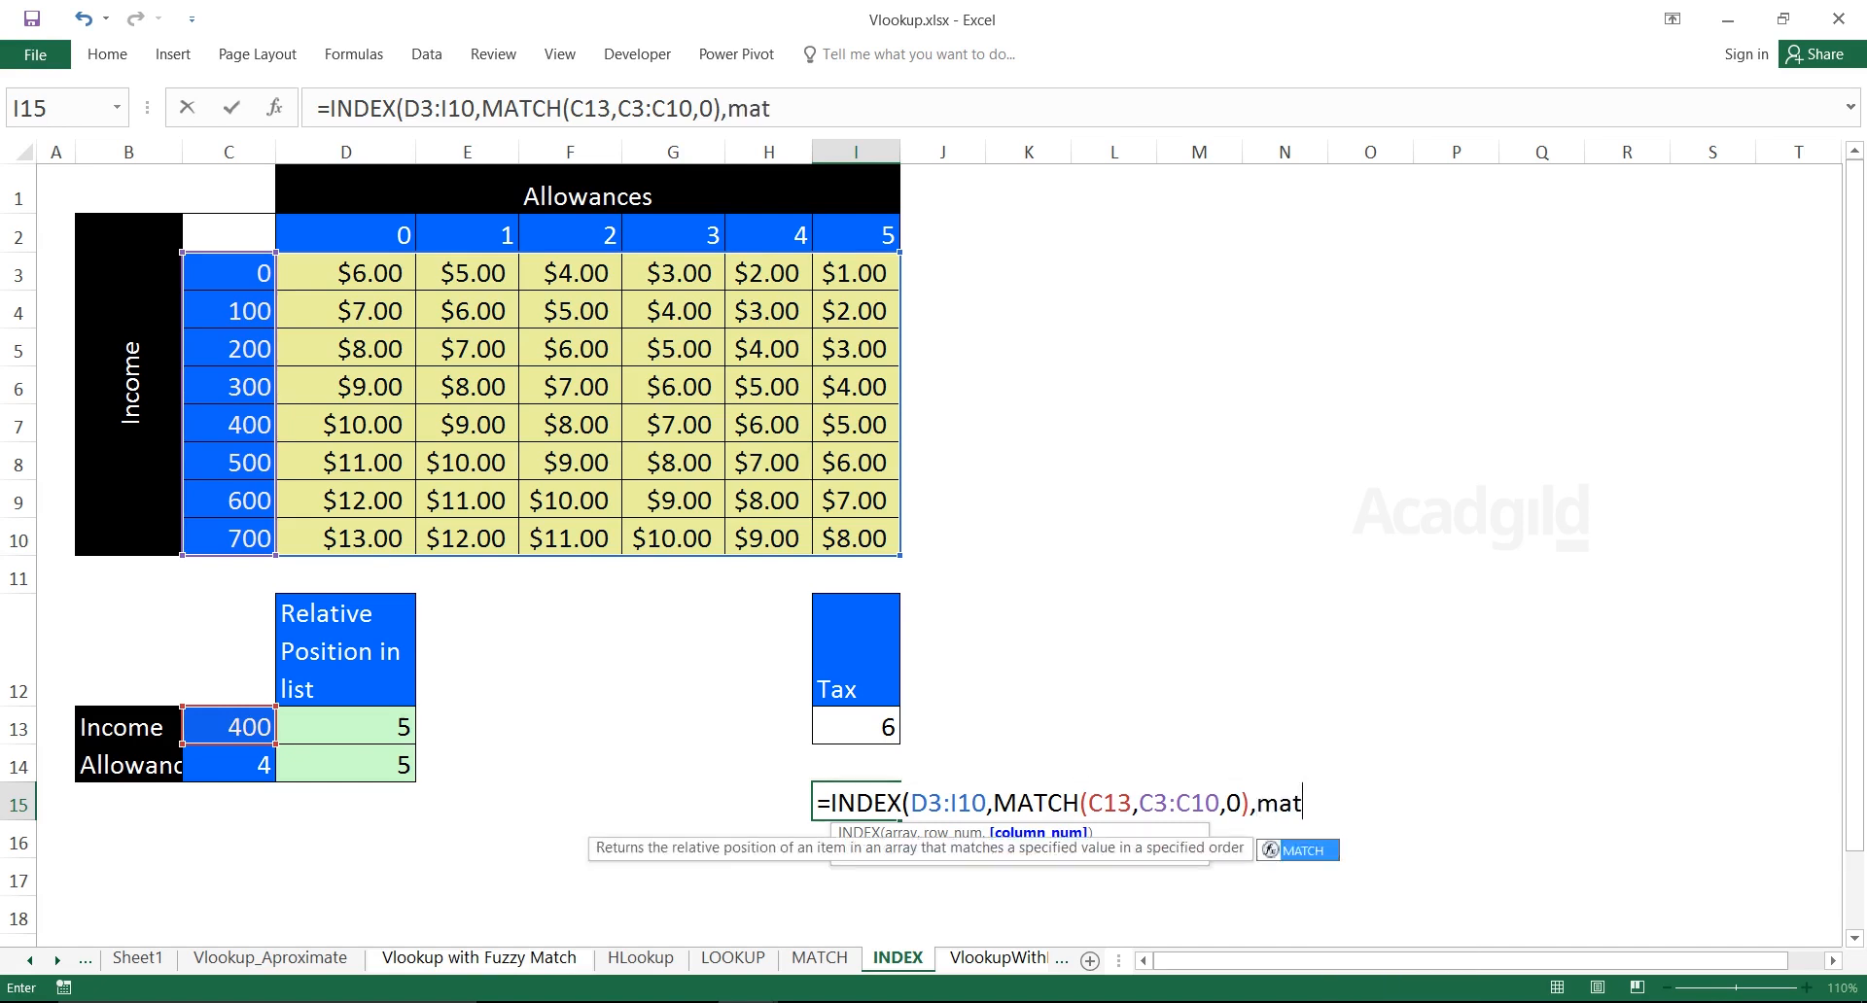
key("Tab")
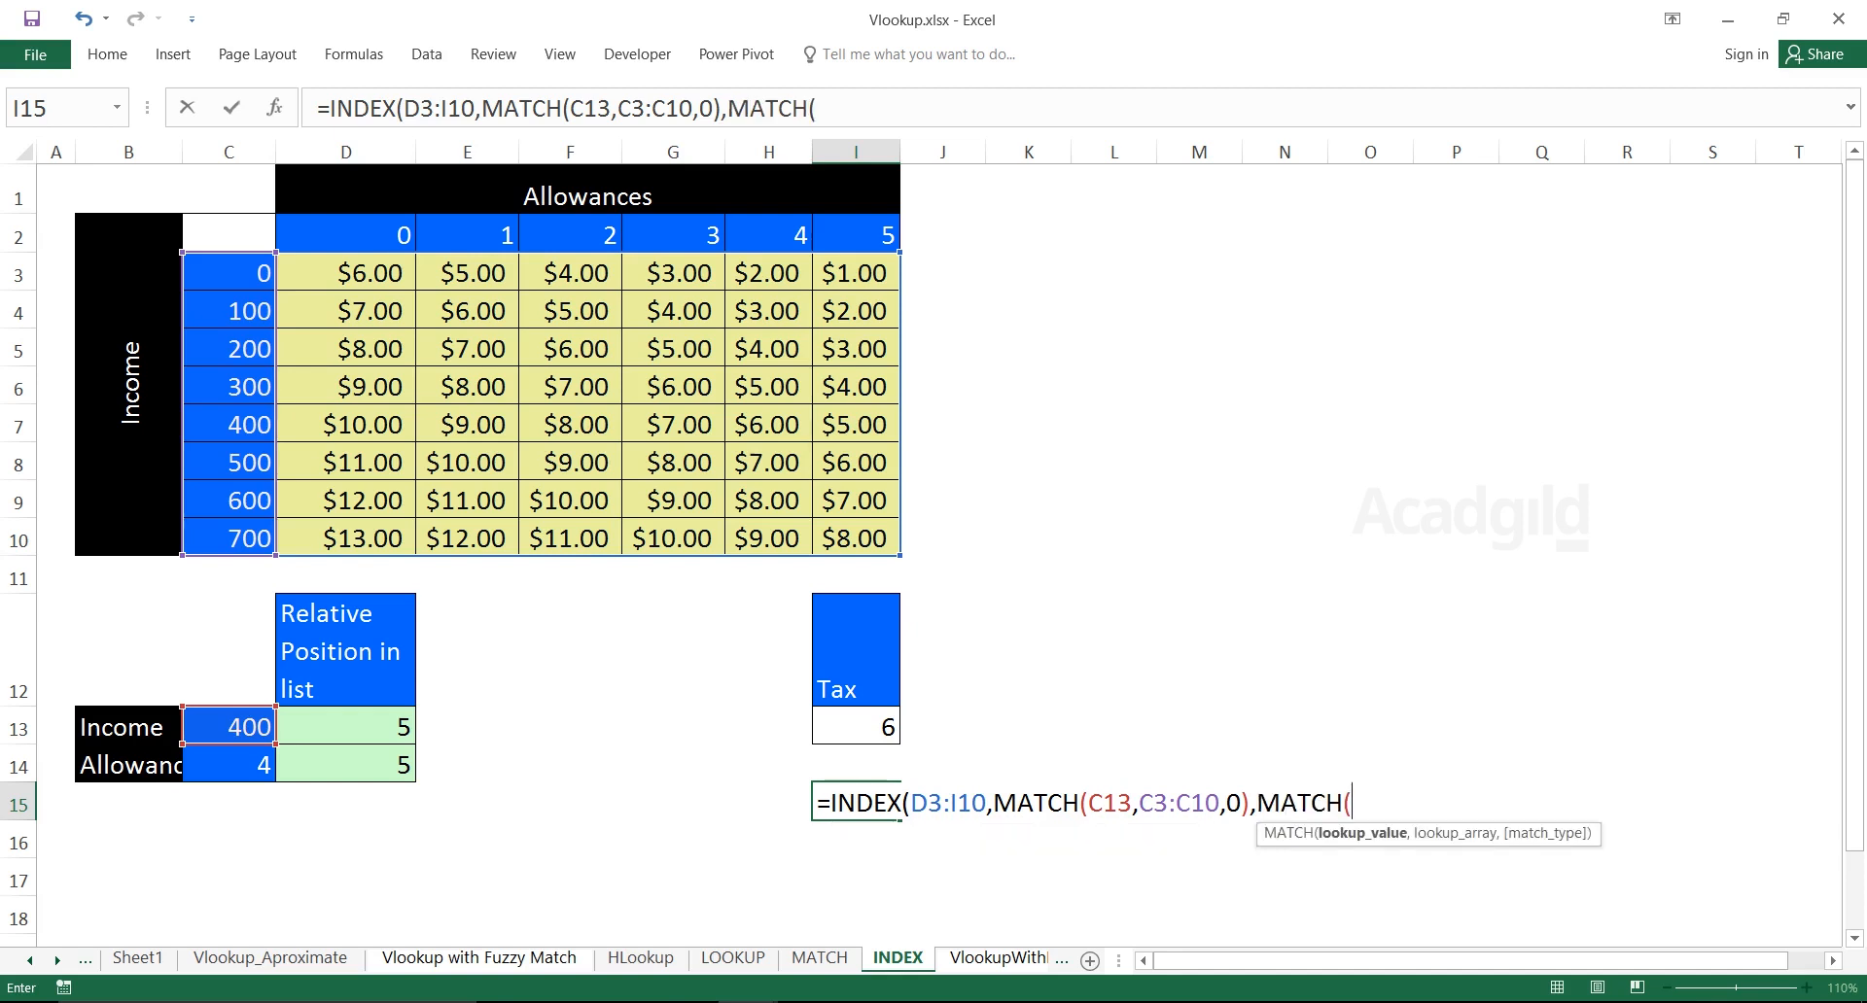
type("C14,")
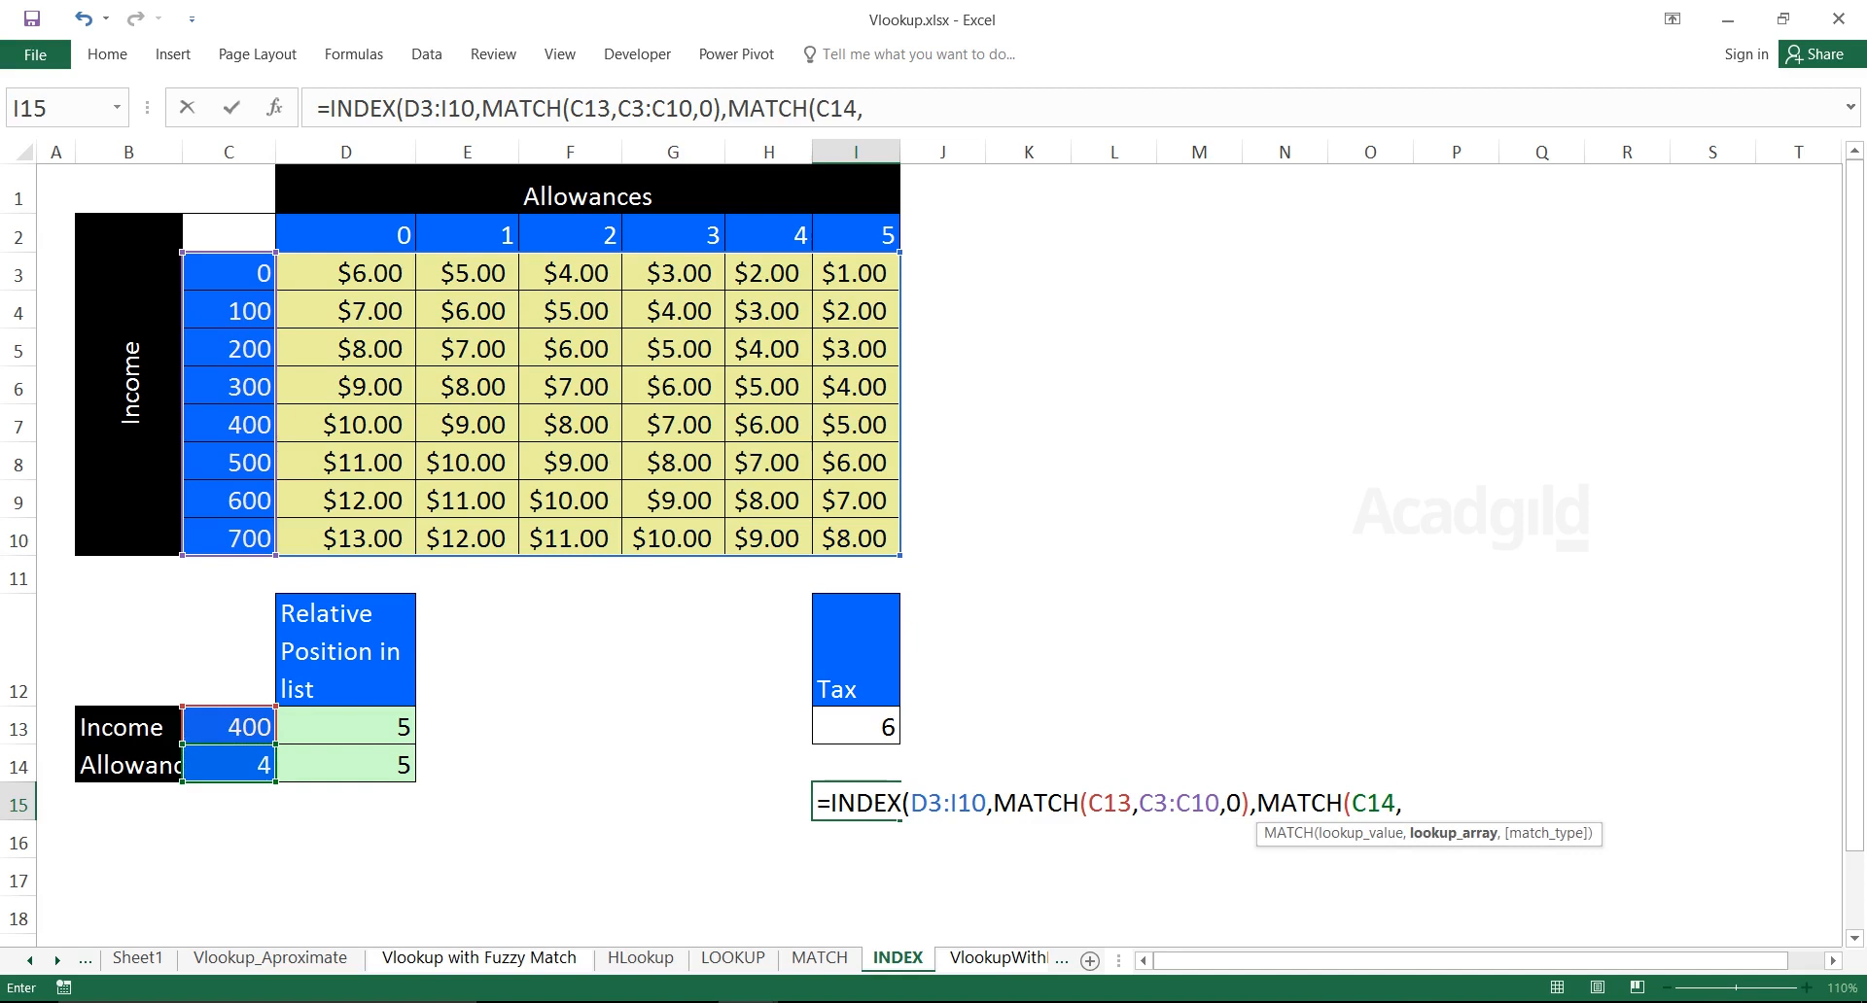
left_click_drag(345, 234, 856, 234)
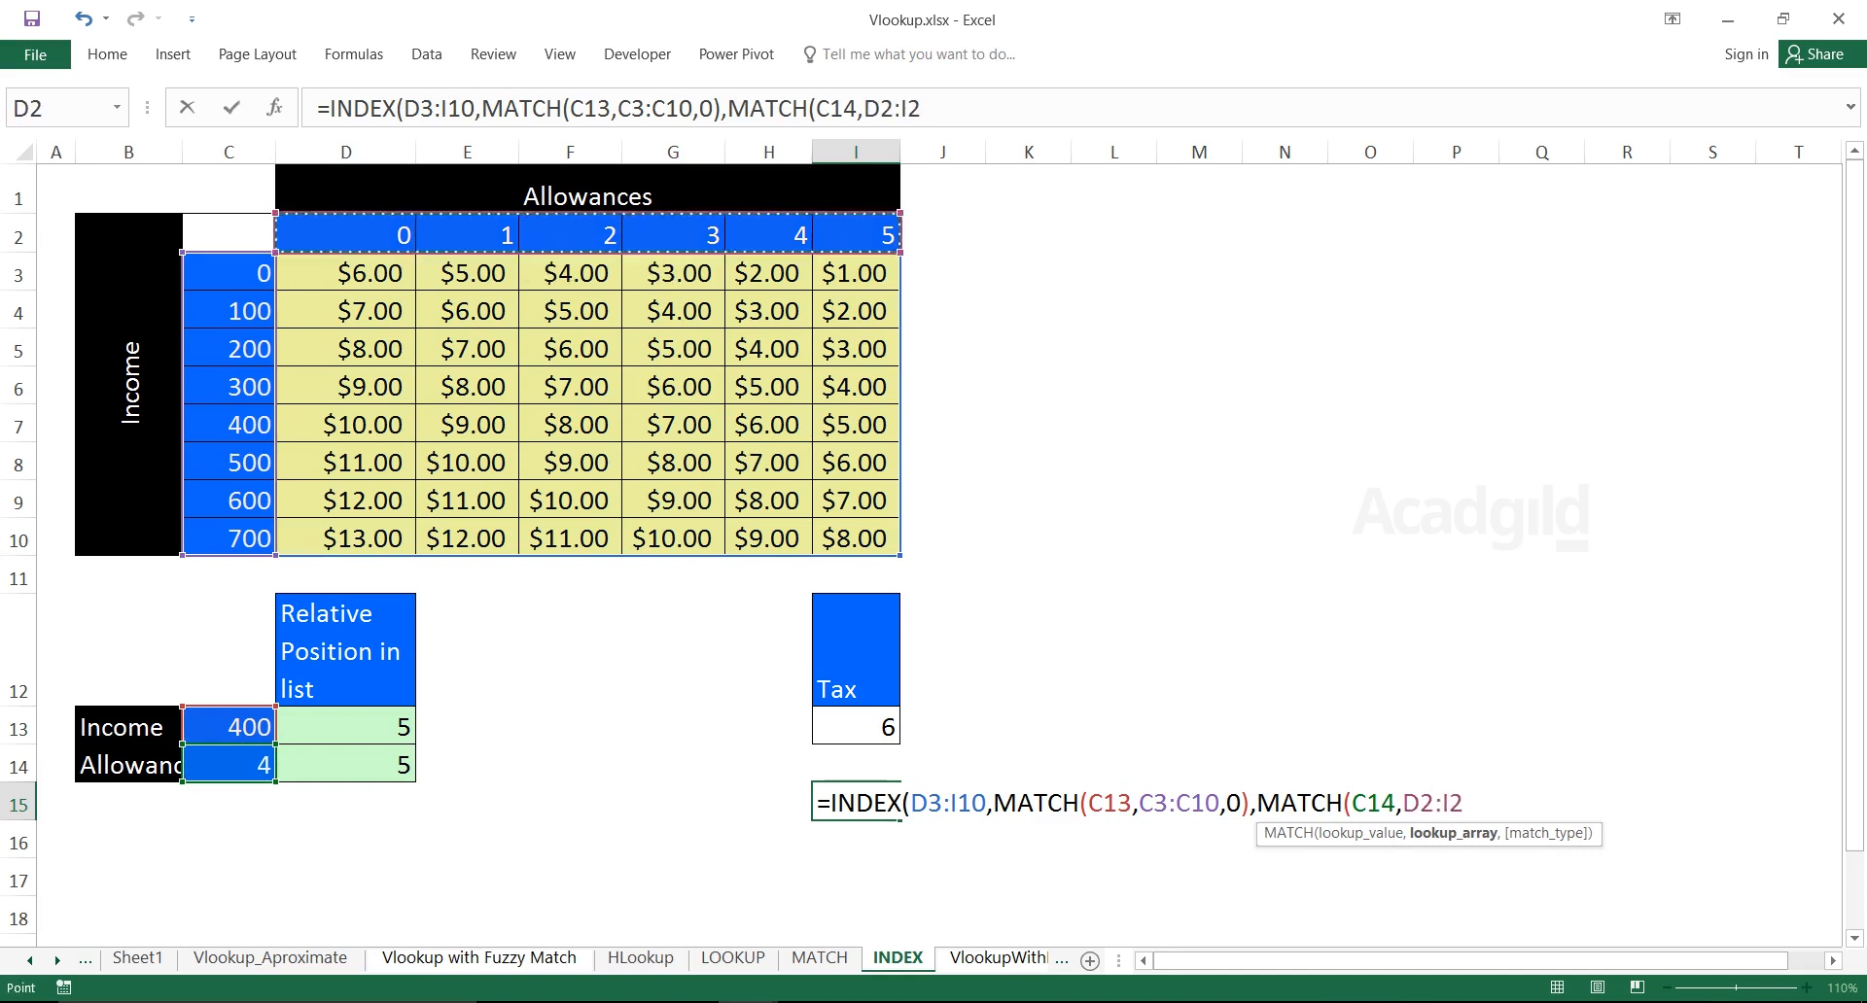
type(",0))")
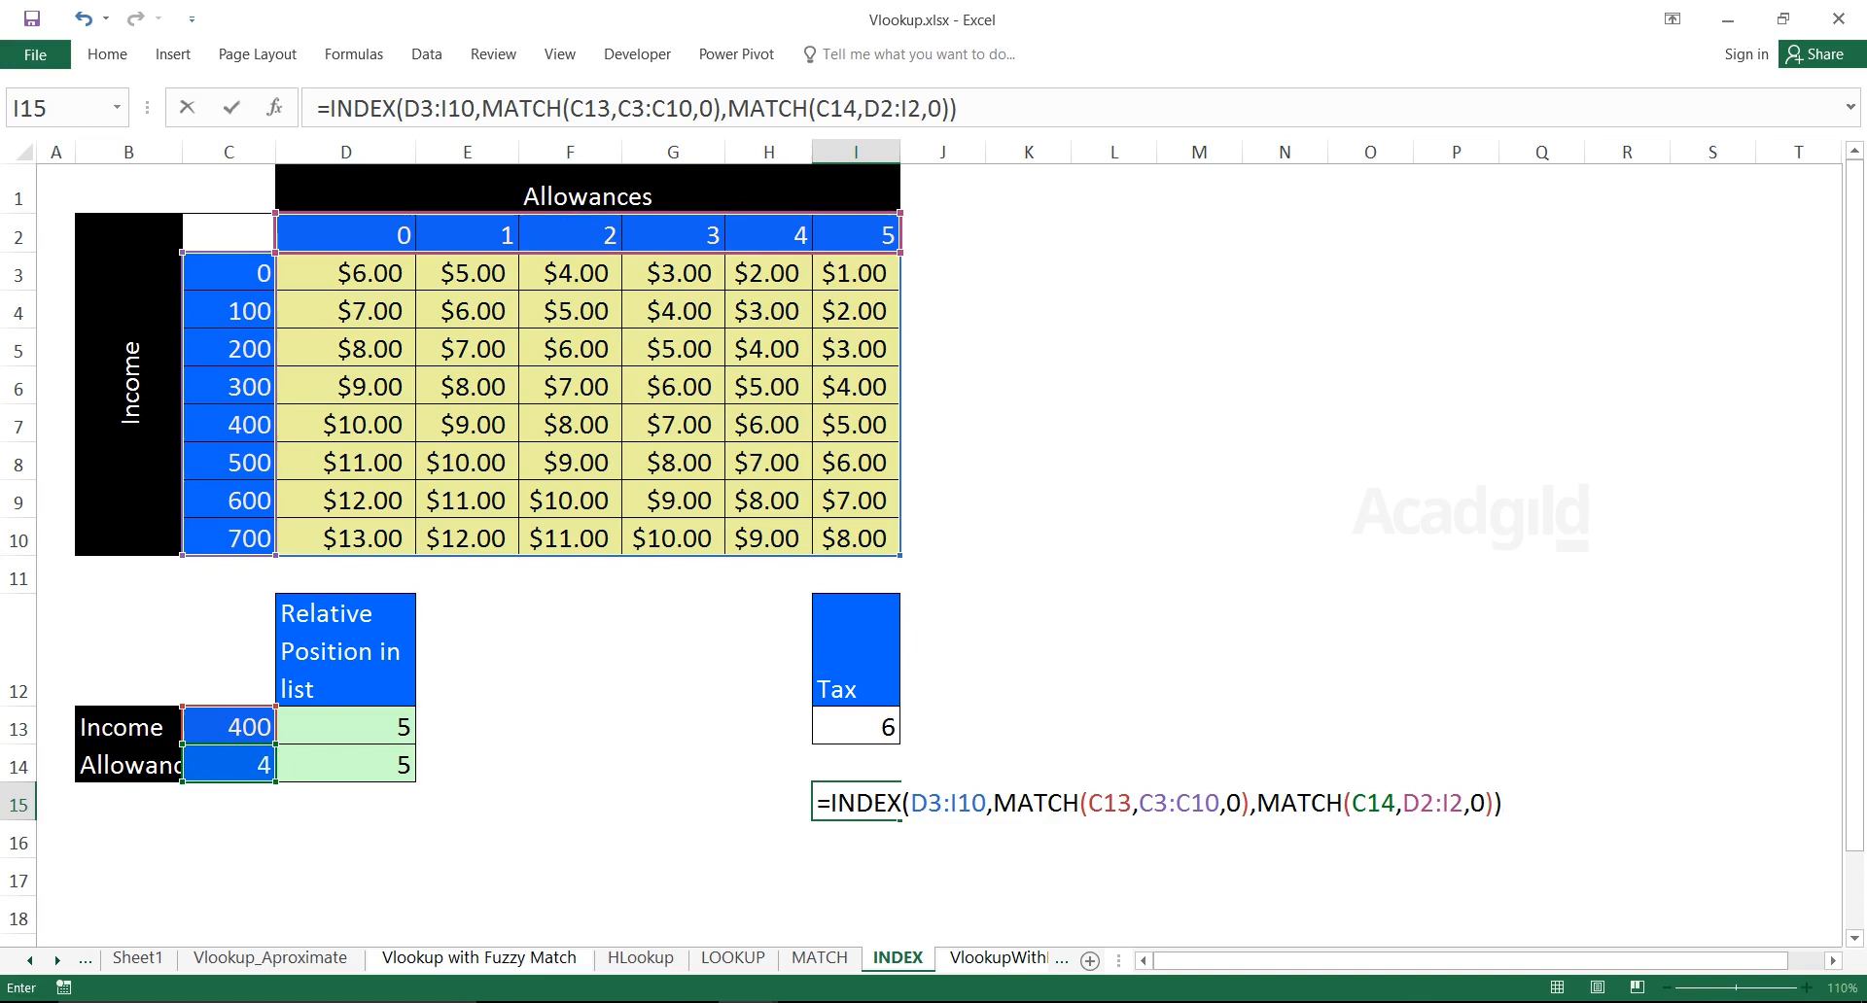
key("Return")
key("Up")
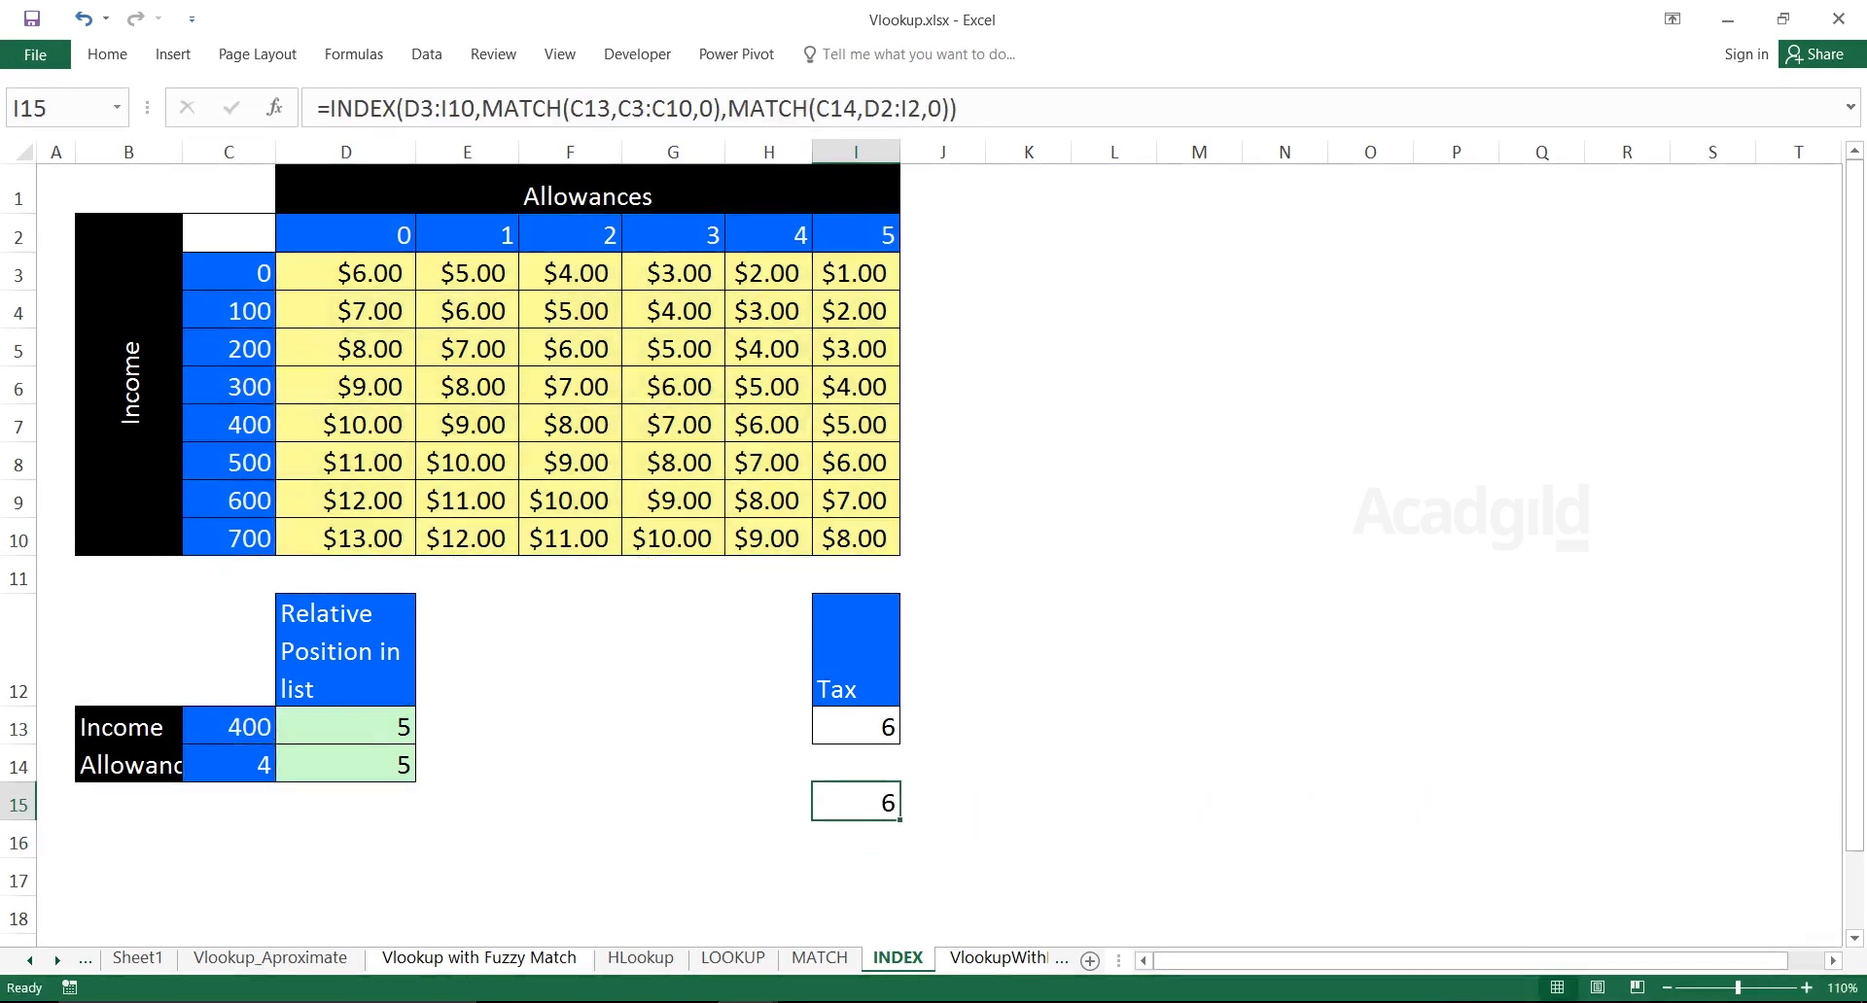
Clear the relative positions in D13:D14 and compare the tax formulas in I13 and I15
left_click_drag(346, 727, 346, 765)
key("Delete")
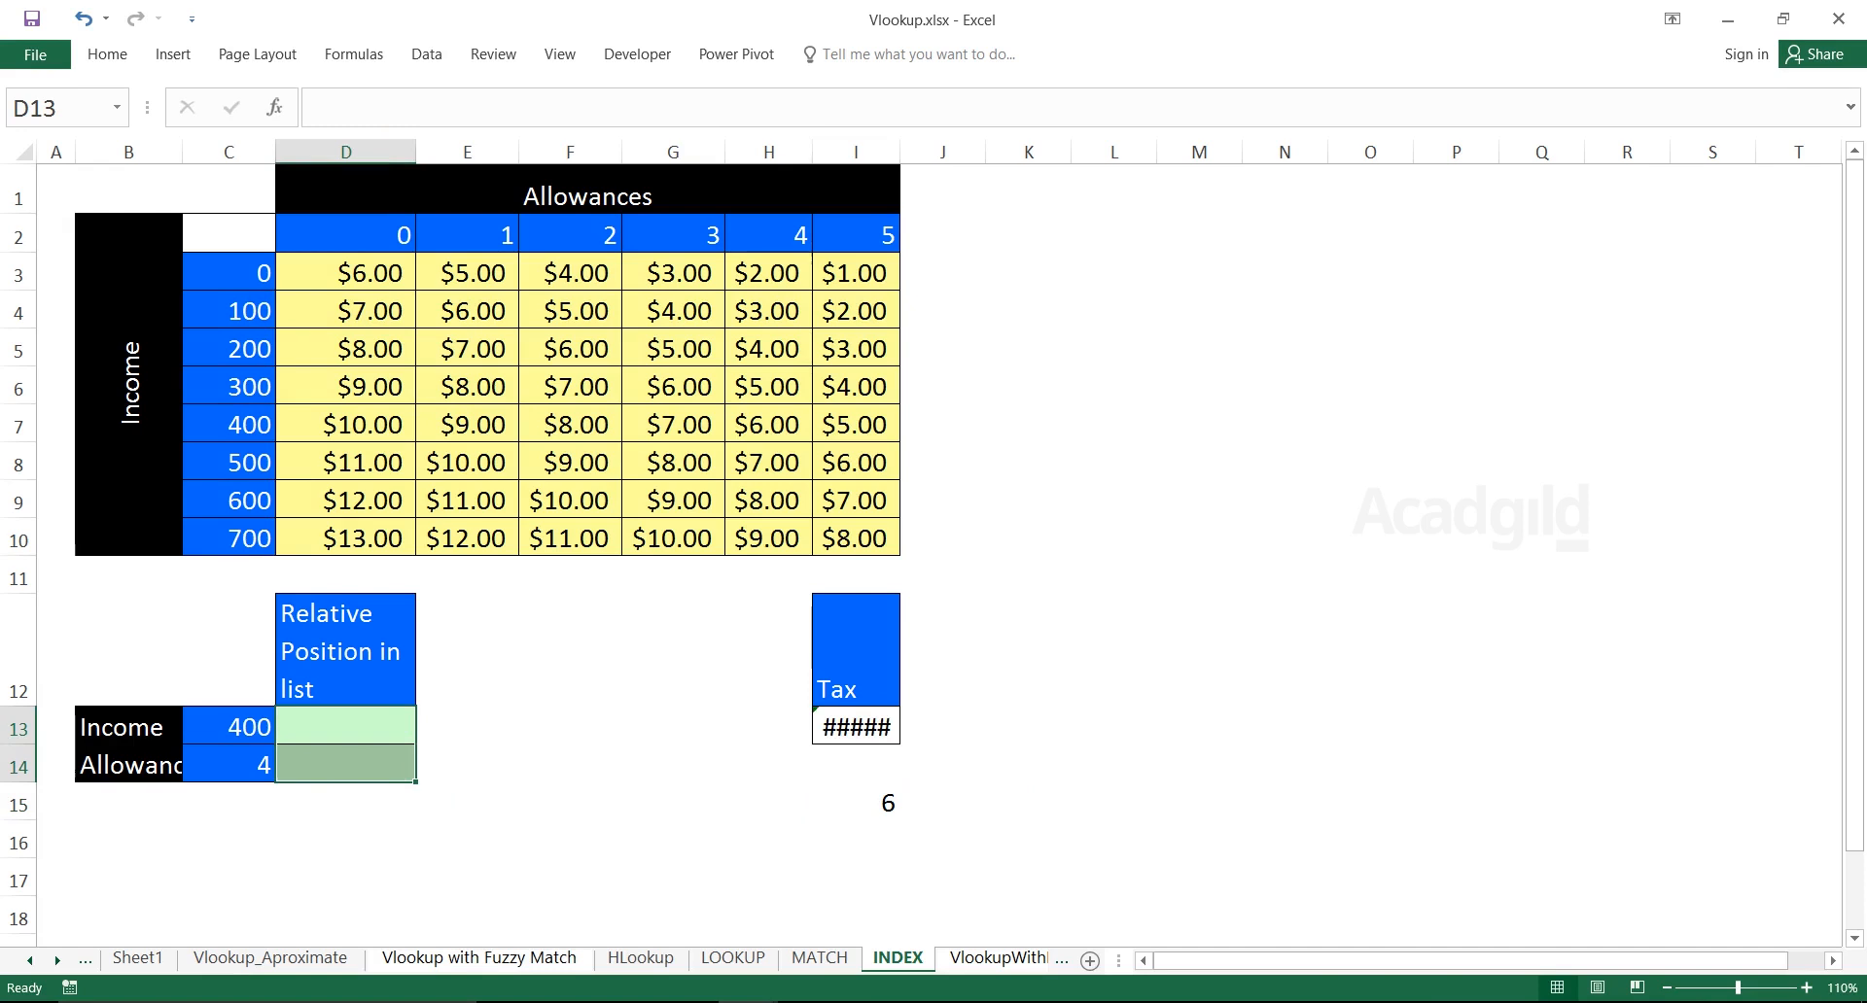
left_click(856, 727)
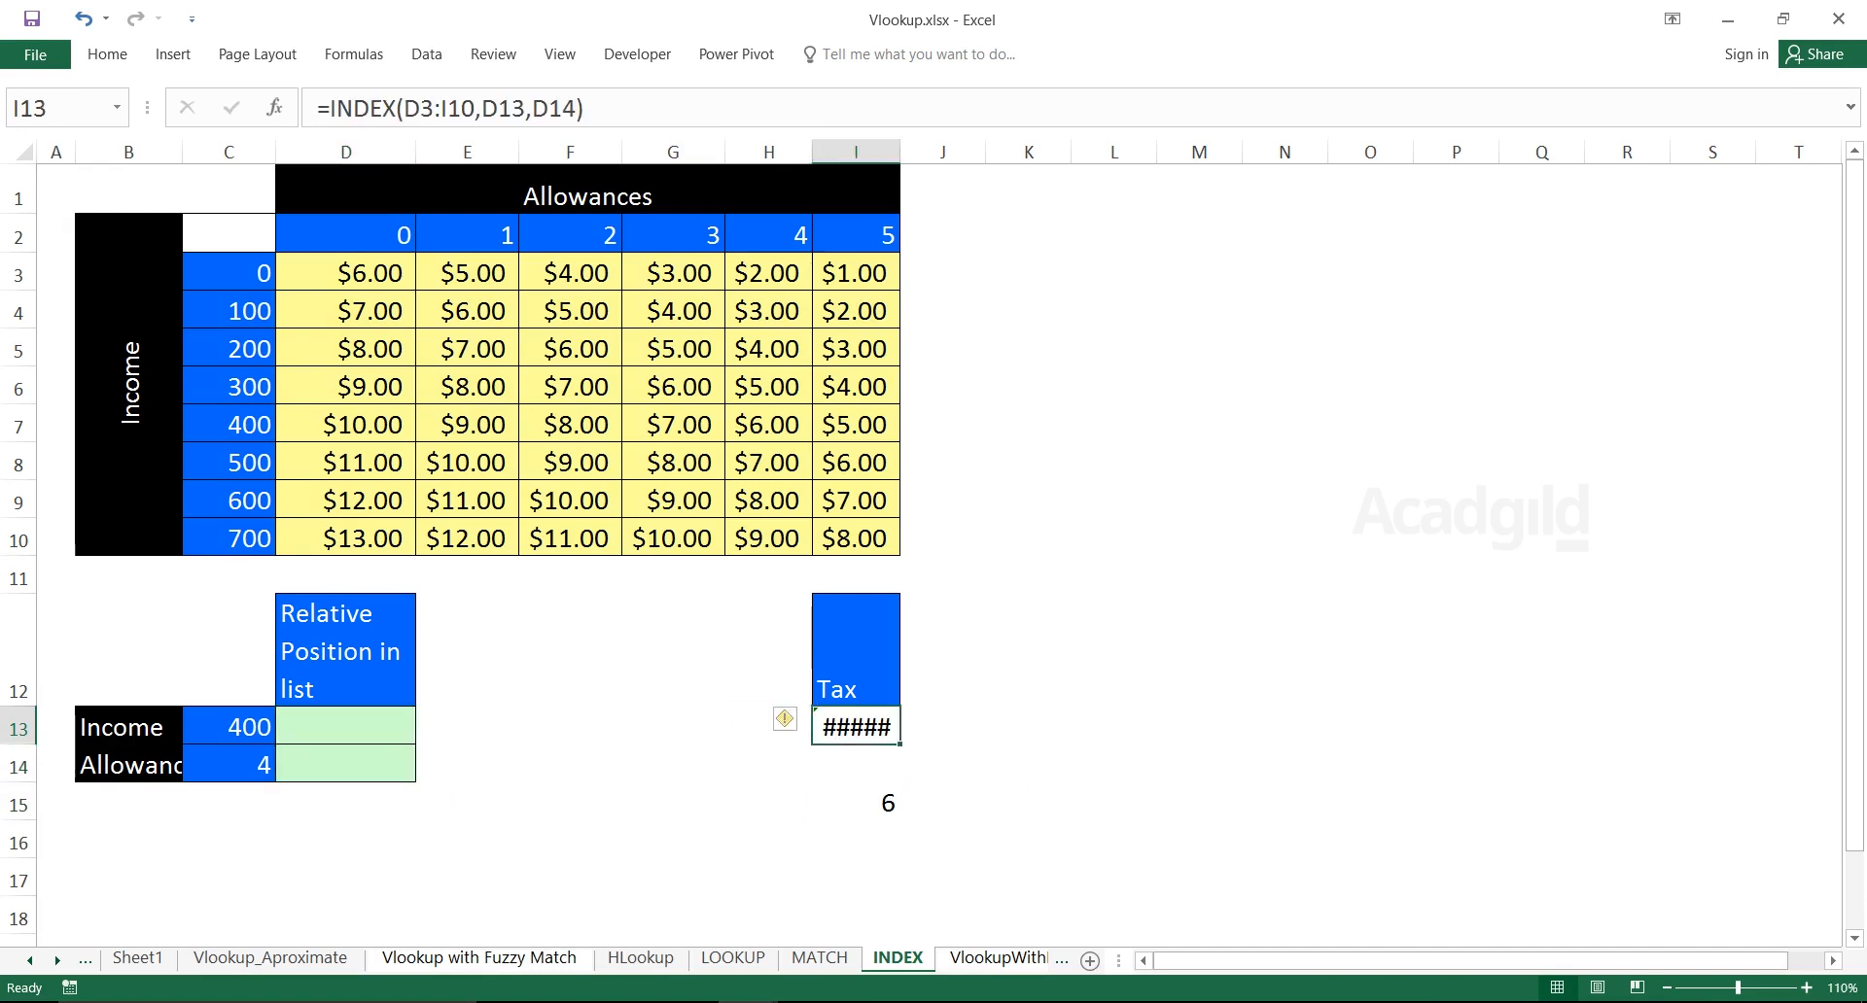
left_click(856, 803)
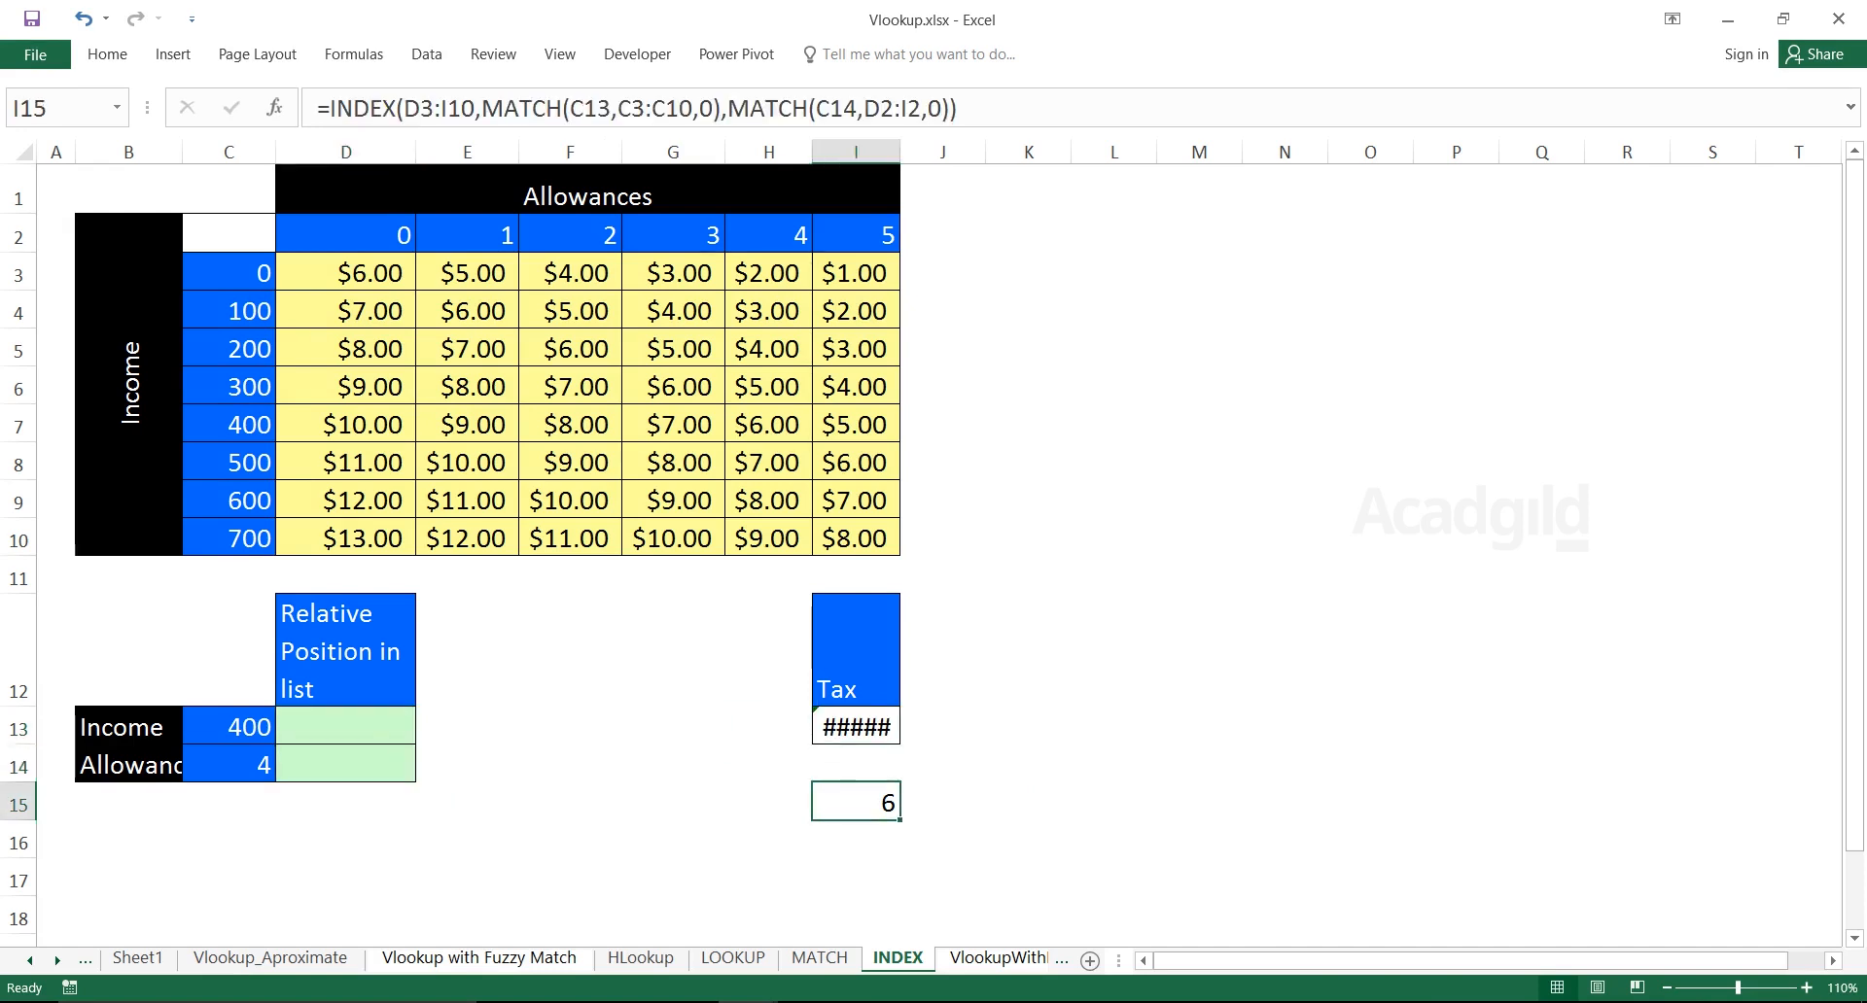
Test the combined formula with the Income in C13 set to 200 and the Allowance in C14 set to 2
left_click(229, 727)
type("200")
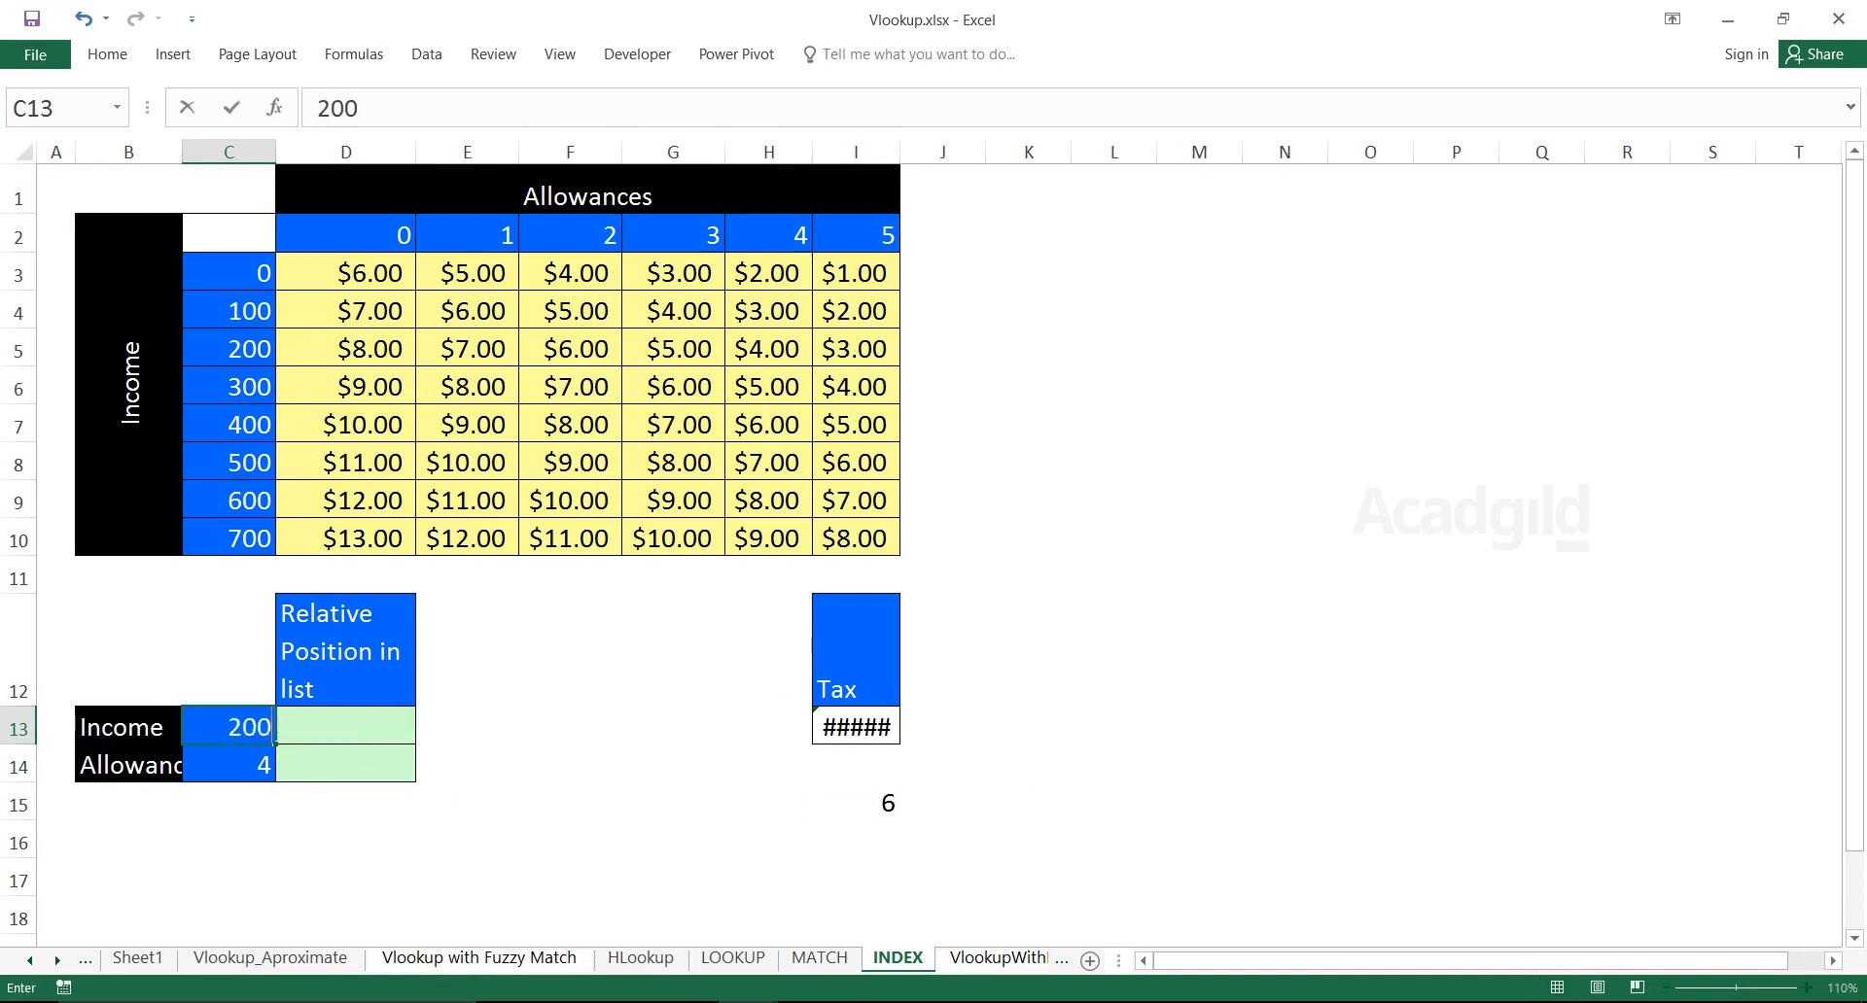
key("Return")
type("6")
key("BackSpace")
type("4")
key("Return")
key("Up")
type("2")
key("Return")
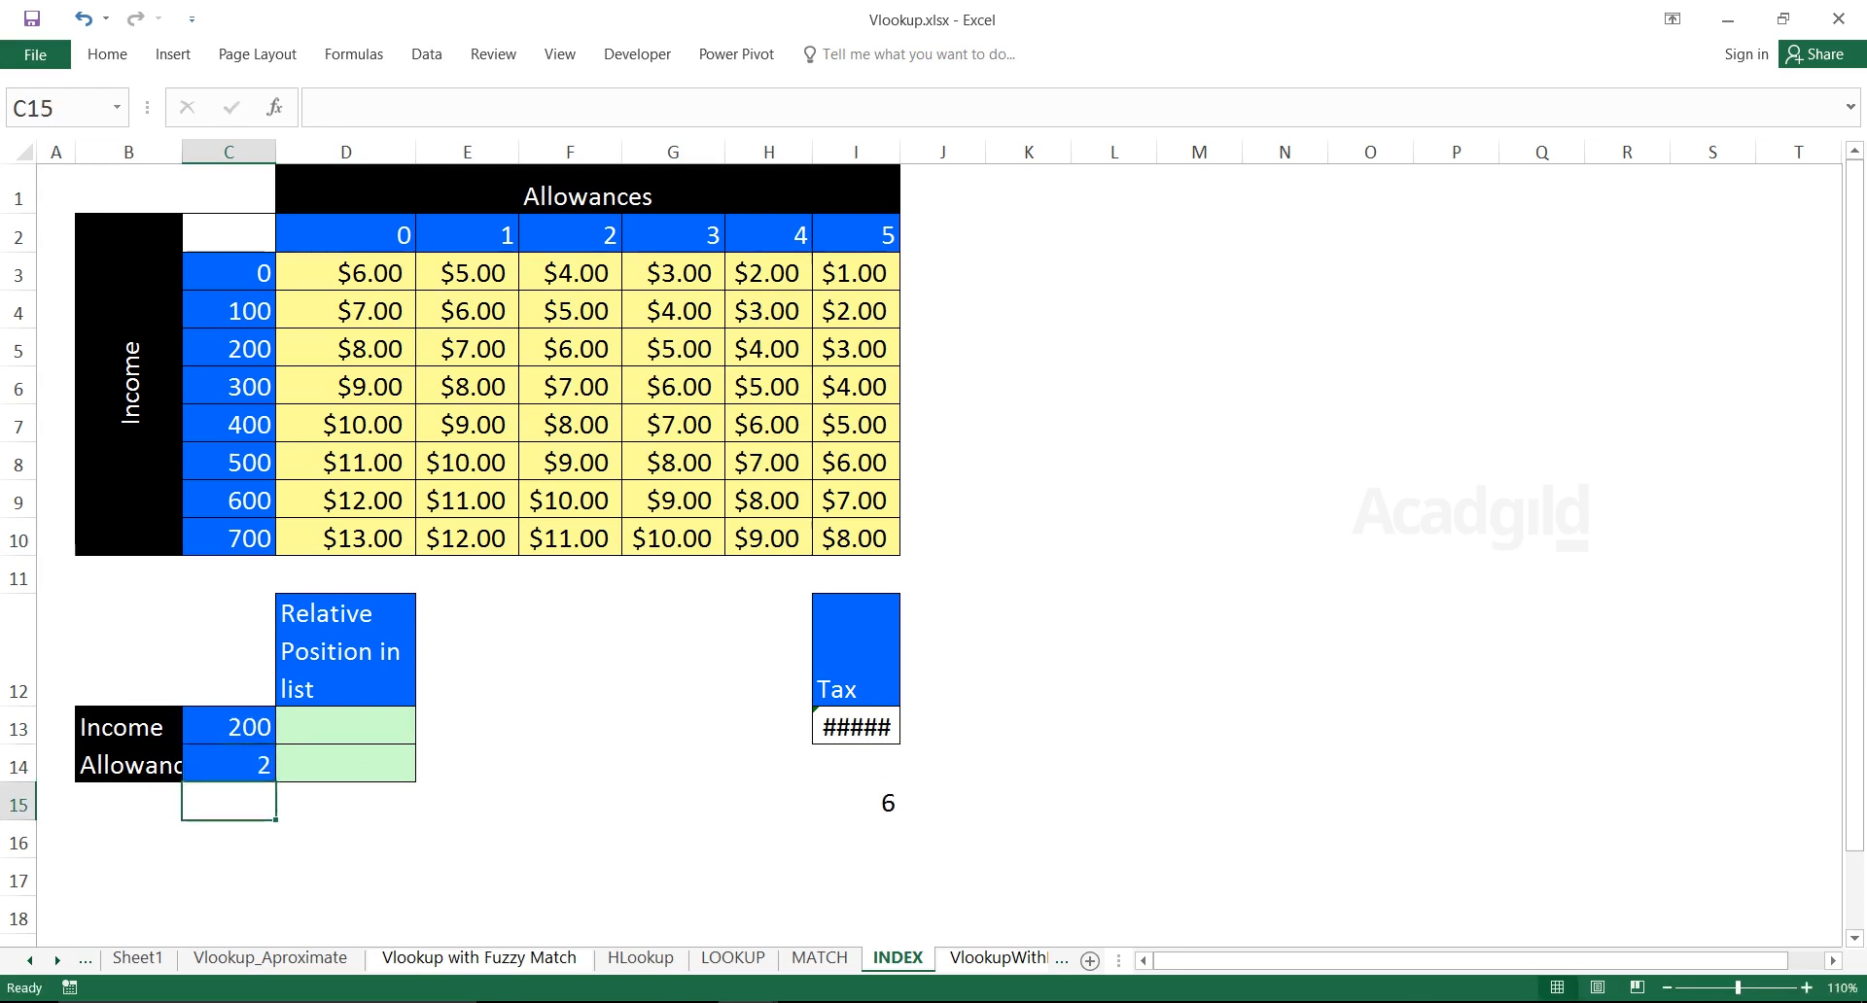
left_click(855, 804)
Undo the Income and Allowance test entries and the clearing of D13:D14, and reselect the combined formula in I15
left_click(345, 727)
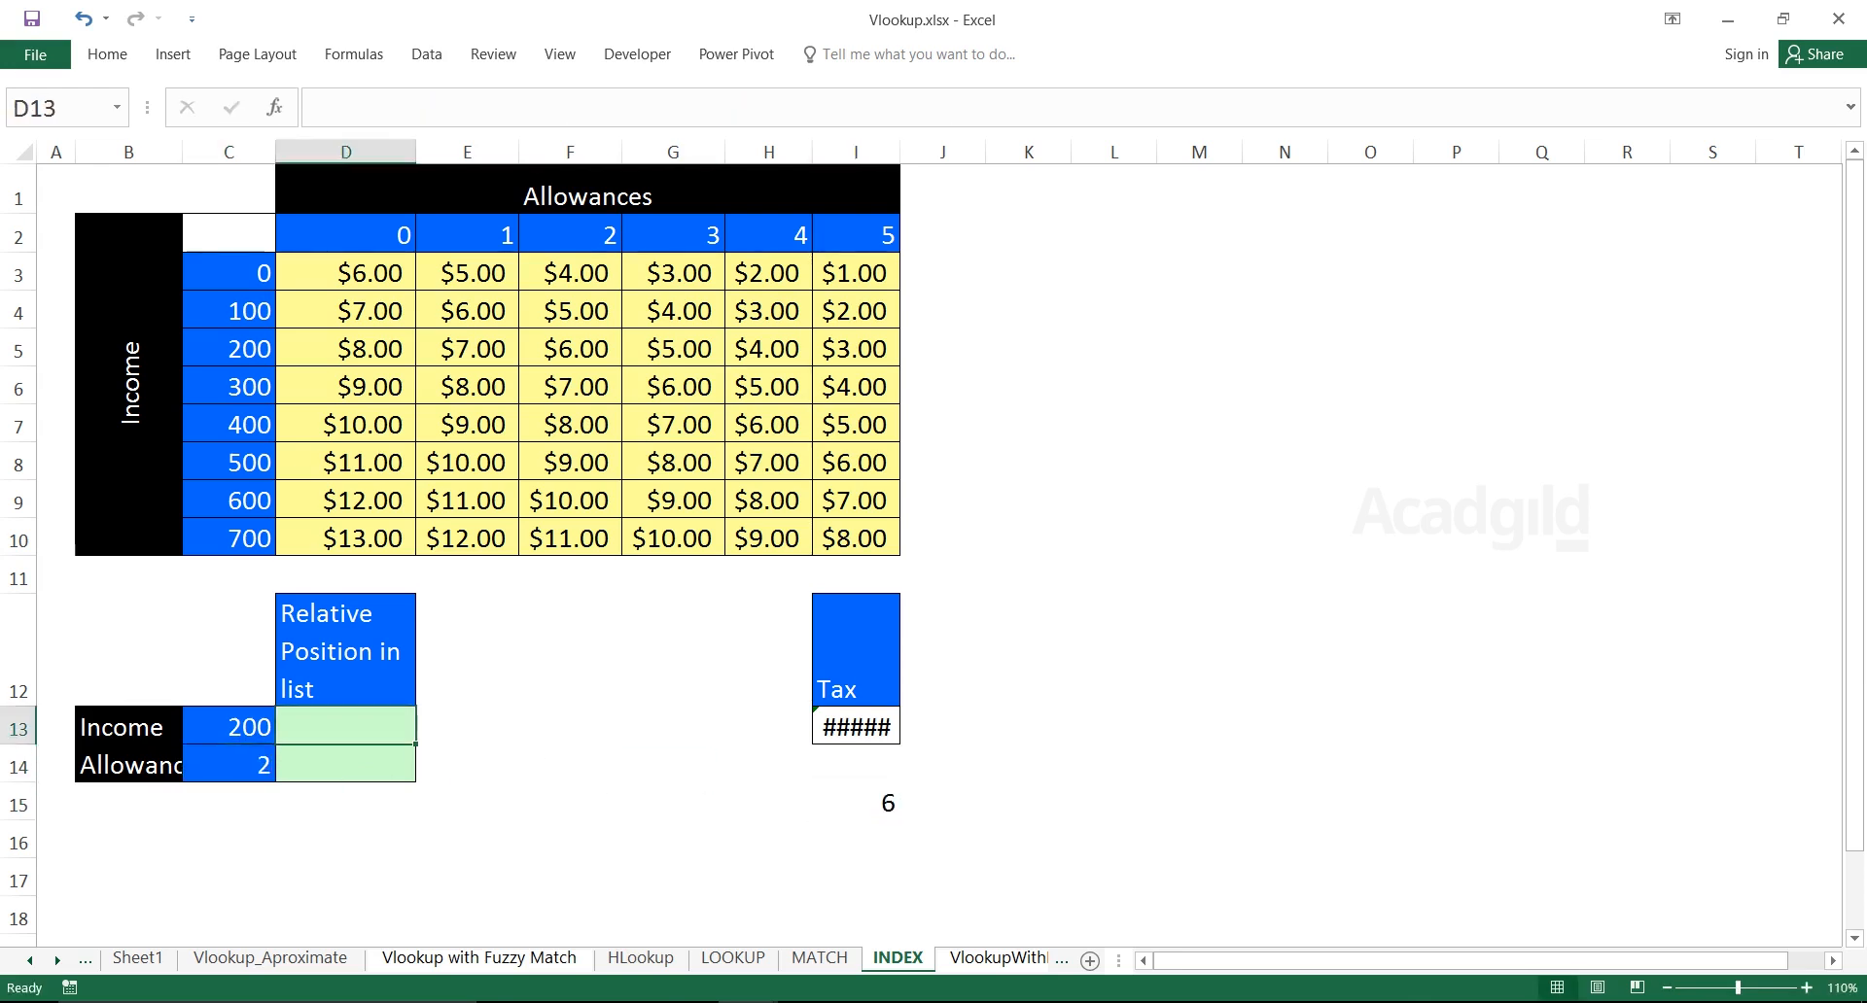
key("ctrl+z")
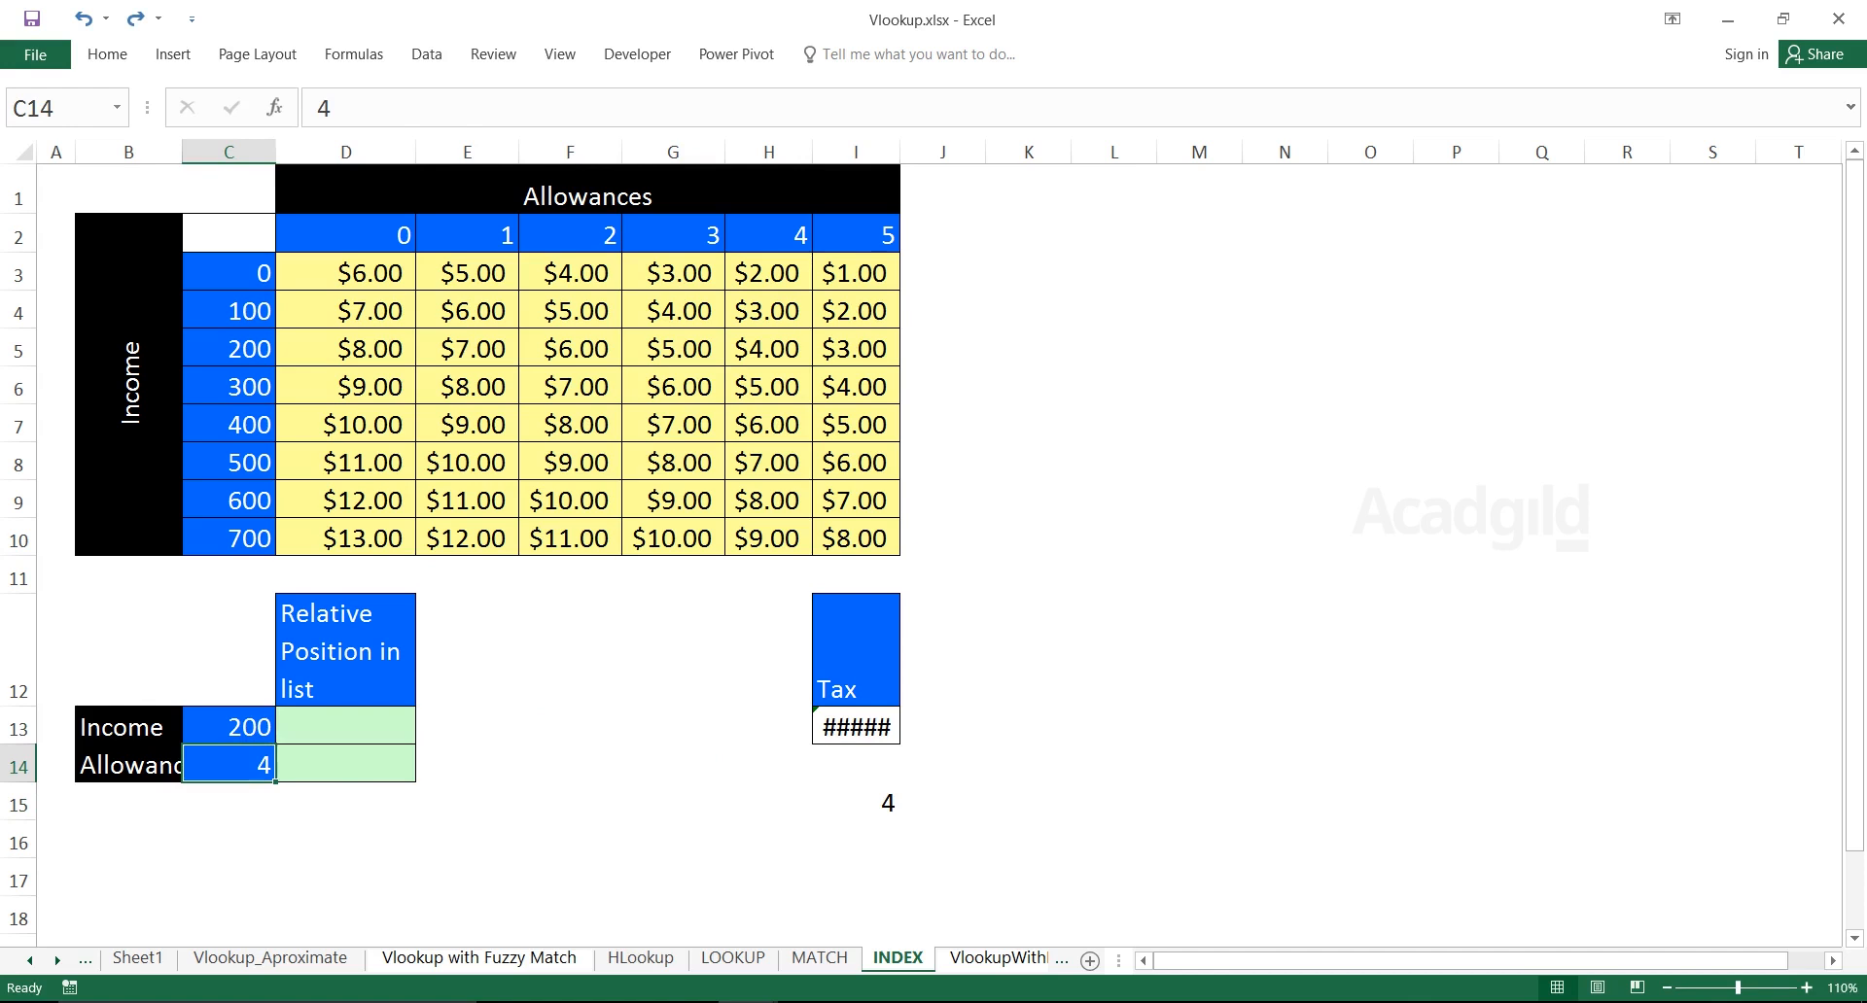
key("ctrl+z")
key("ctrl+z")
key("ctrl+z")
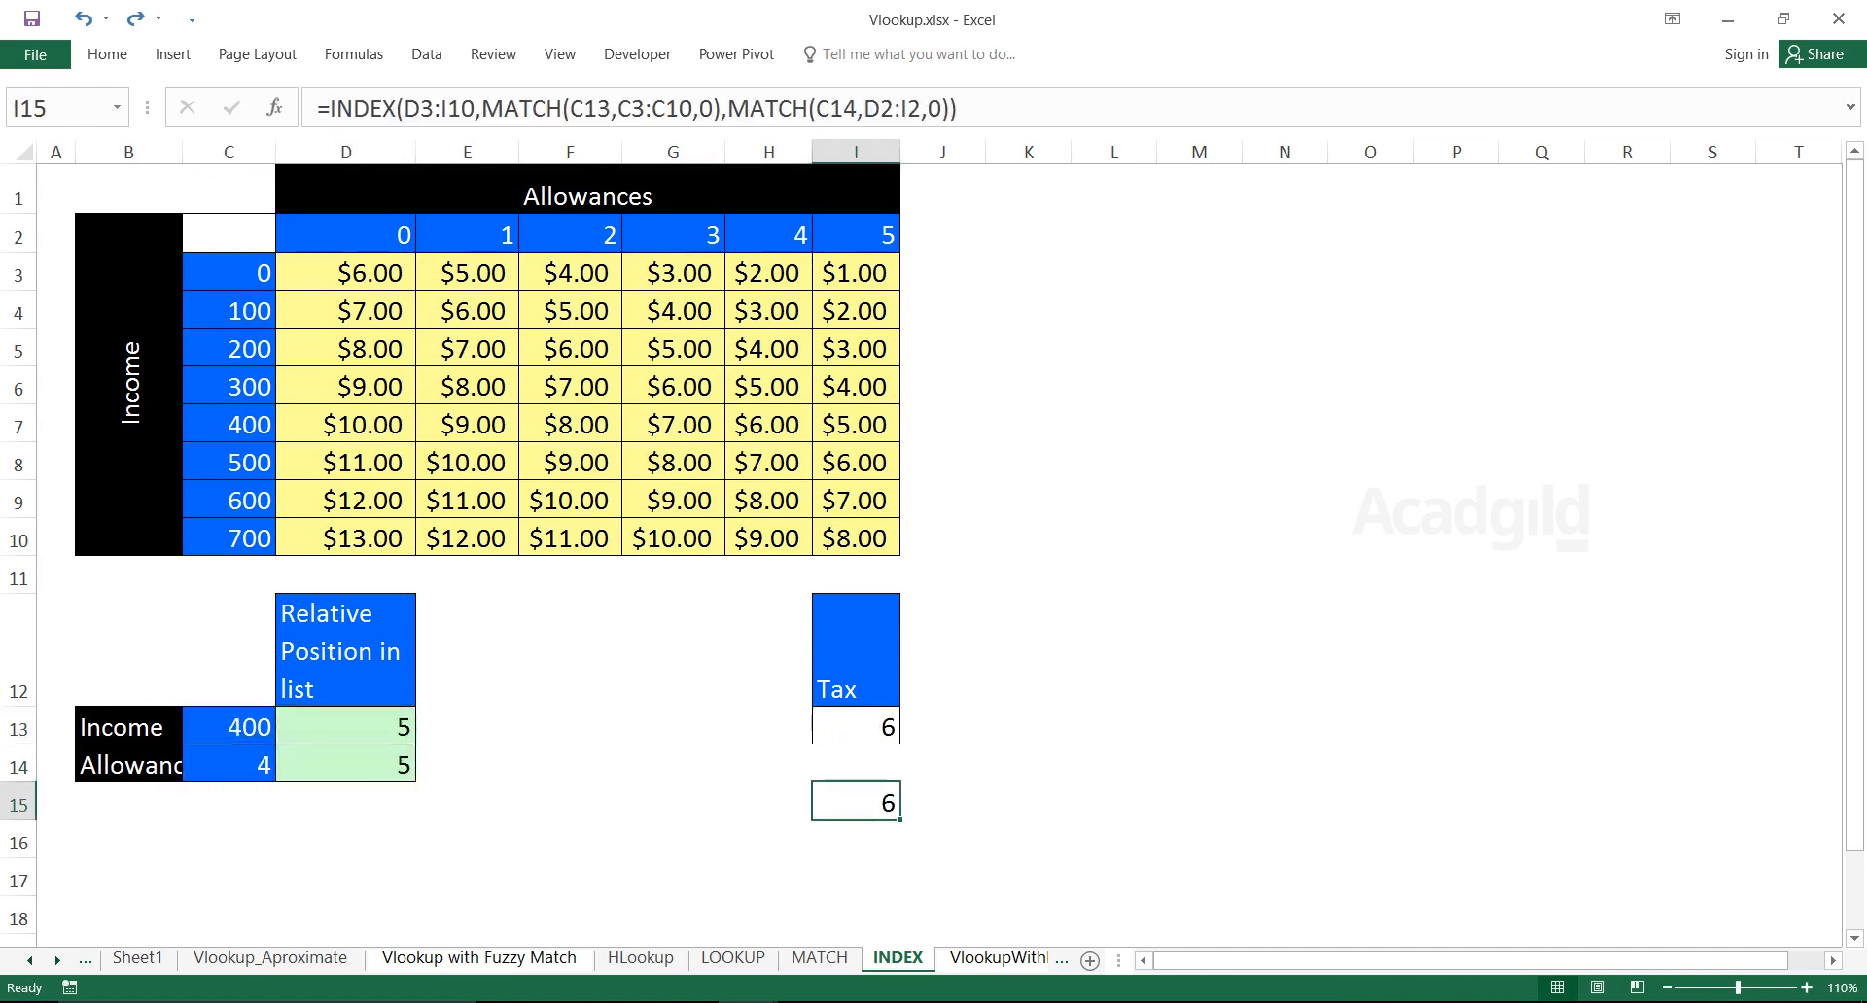
left_click_drag(229, 273, 229, 538)
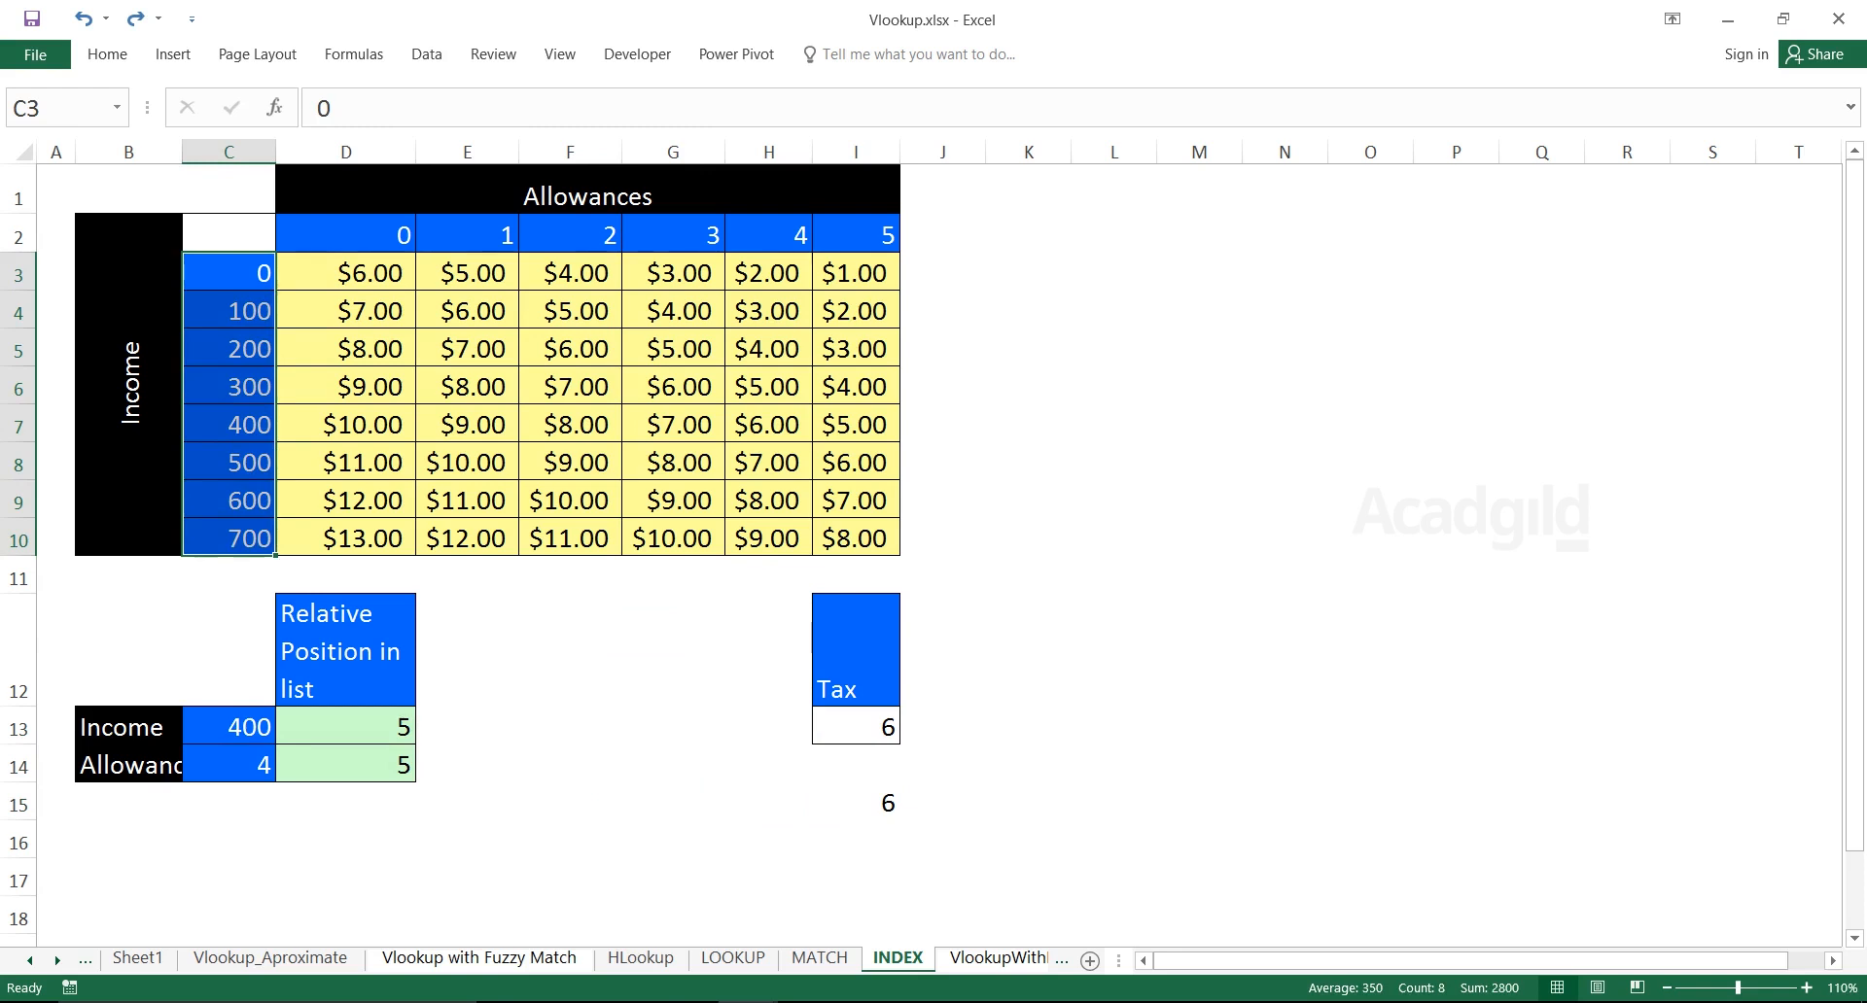
left_click(856, 803)
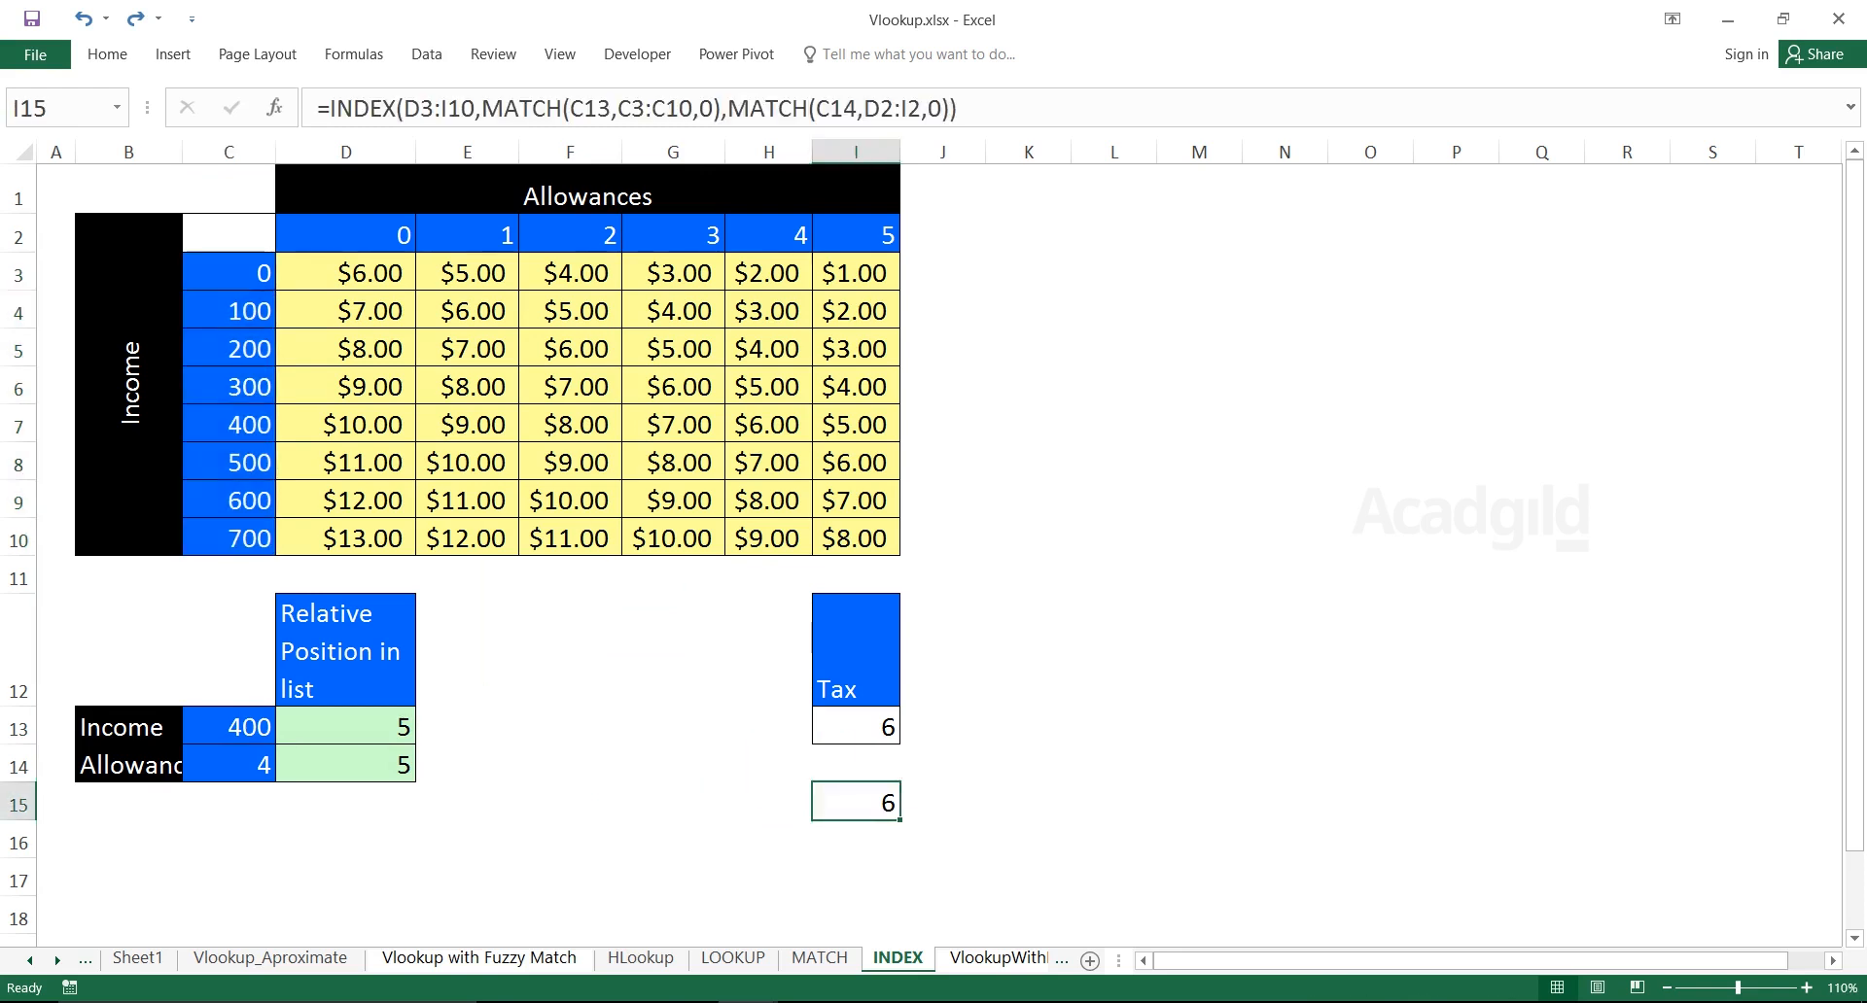